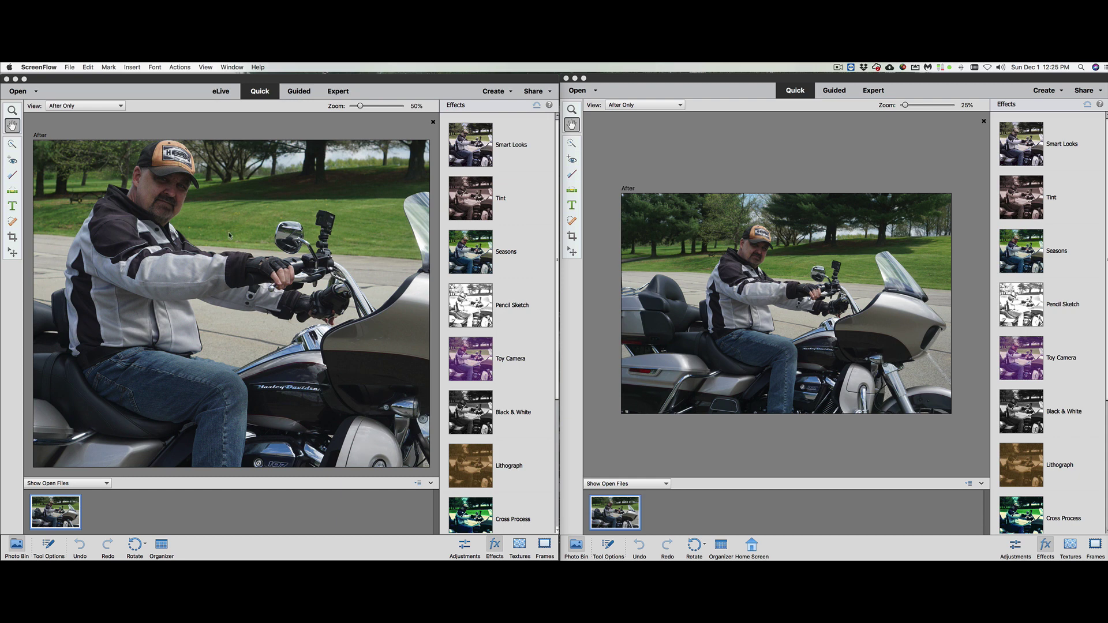
# View the 2018 editor's version information from its application menu
pyautogui.click(155, 92)
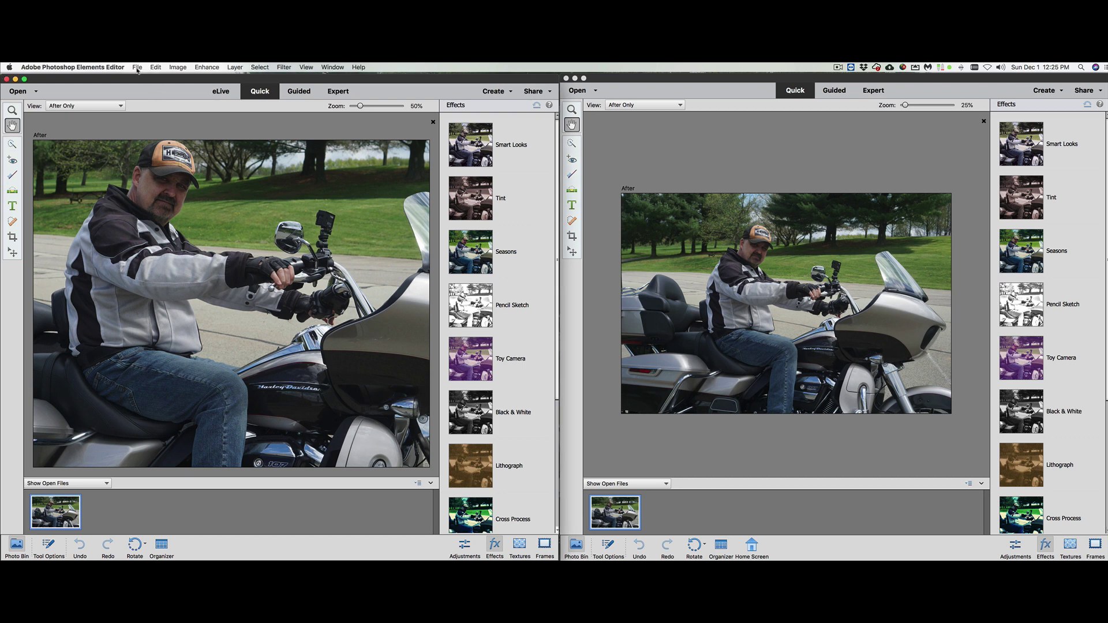
pyautogui.click(137, 67)
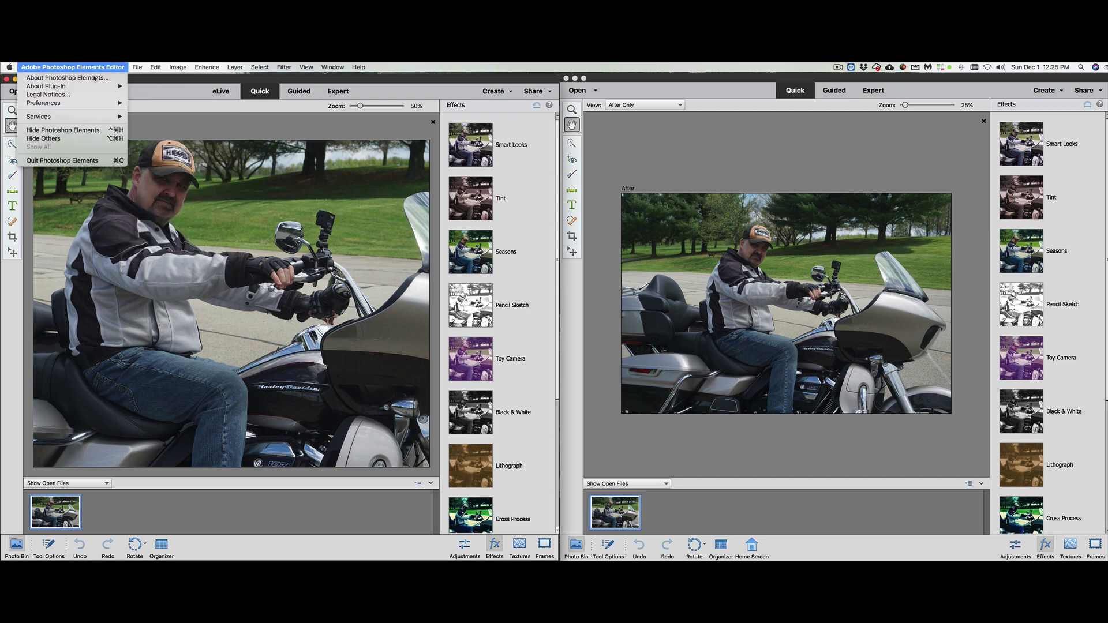
pyautogui.click(95, 78)
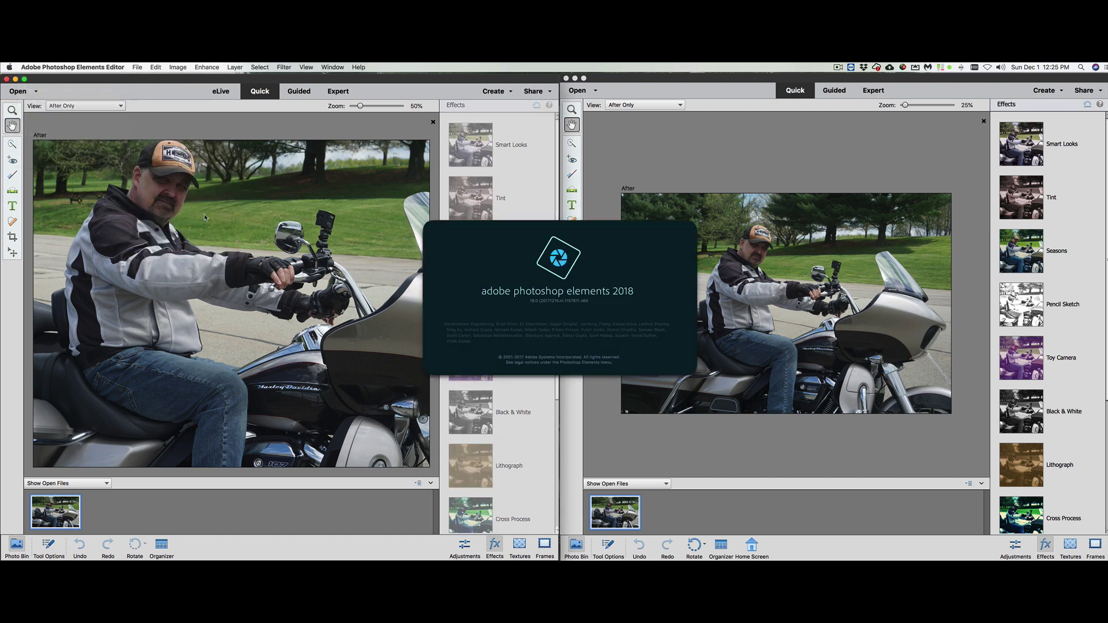
pyautogui.click(517, 238)
pyautogui.click(93, 68)
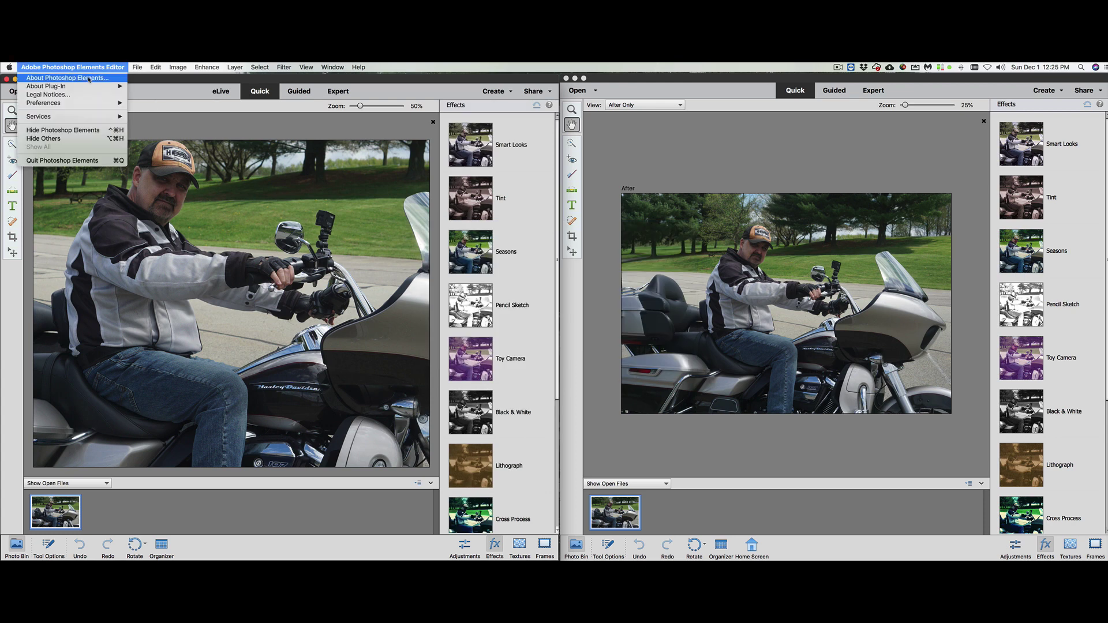
pyautogui.click(95, 78)
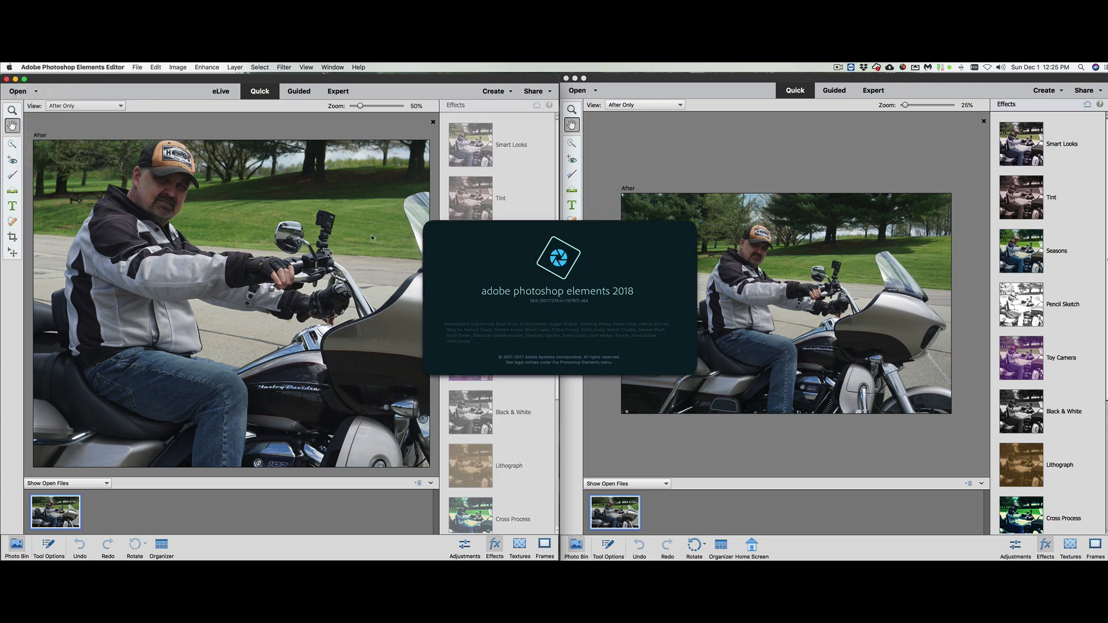
# View the 2020 editor's version information, then zoom the left photo out to 25%
pyautogui.click(606, 158)
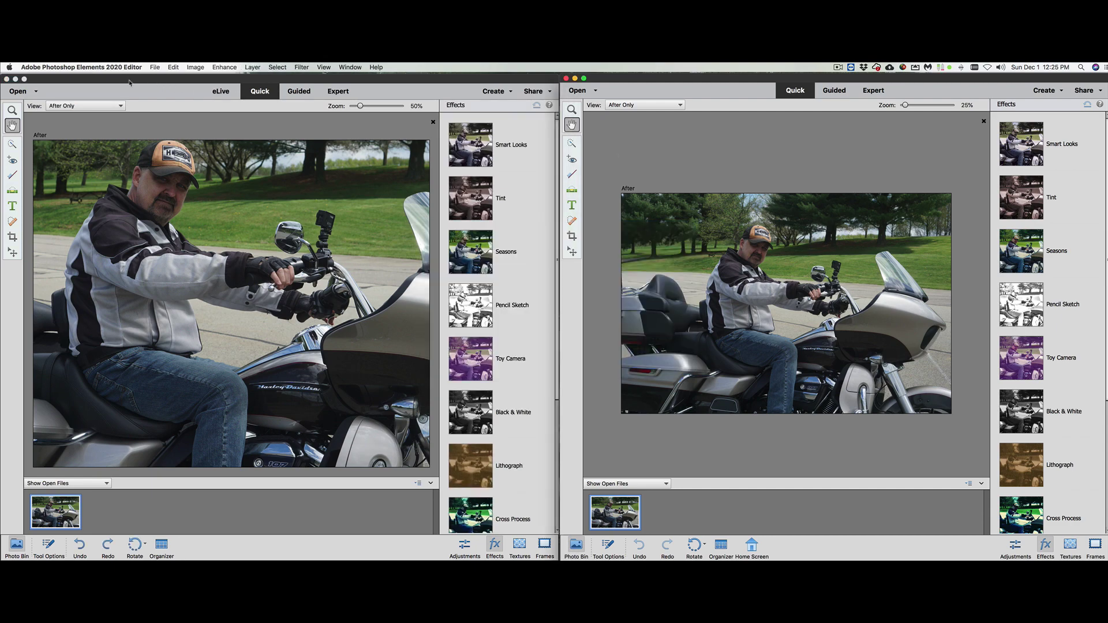
pyautogui.click(116, 67)
pyautogui.click(106, 77)
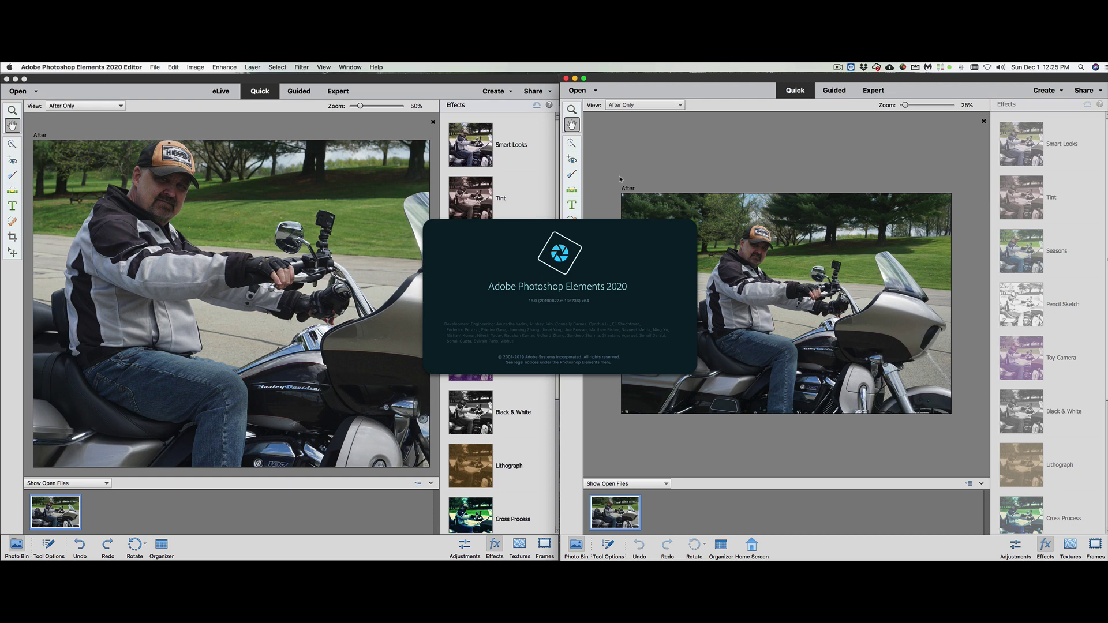
pyautogui.click(603, 239)
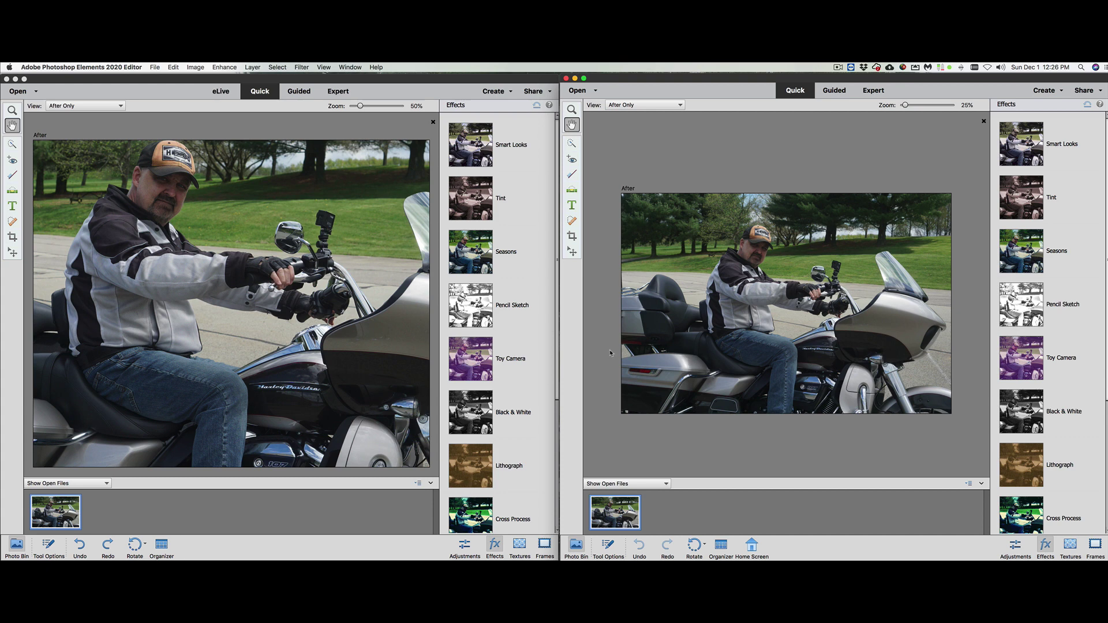
pyautogui.click(404, 382)
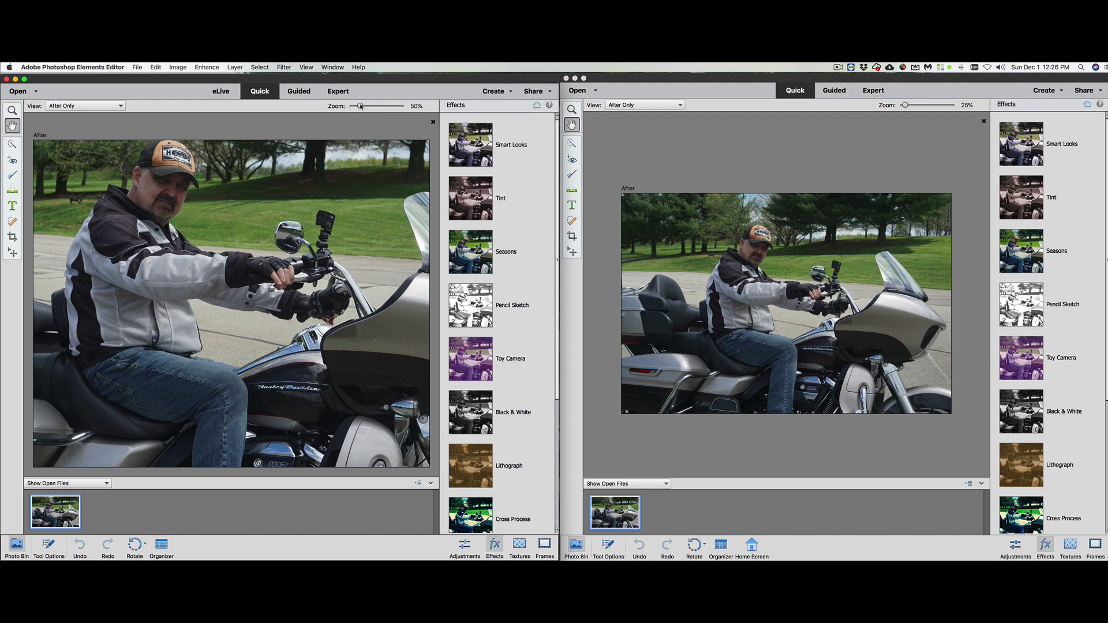
pyautogui.moveTo(360, 106); pyautogui.dragTo(356, 106)
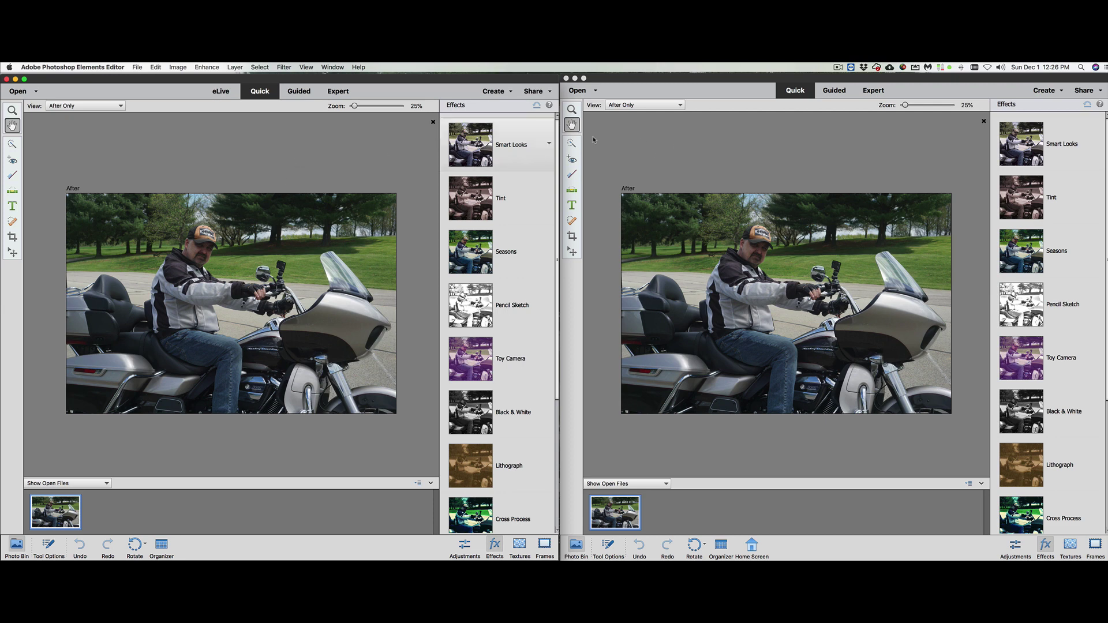
pyautogui.click(221, 92)
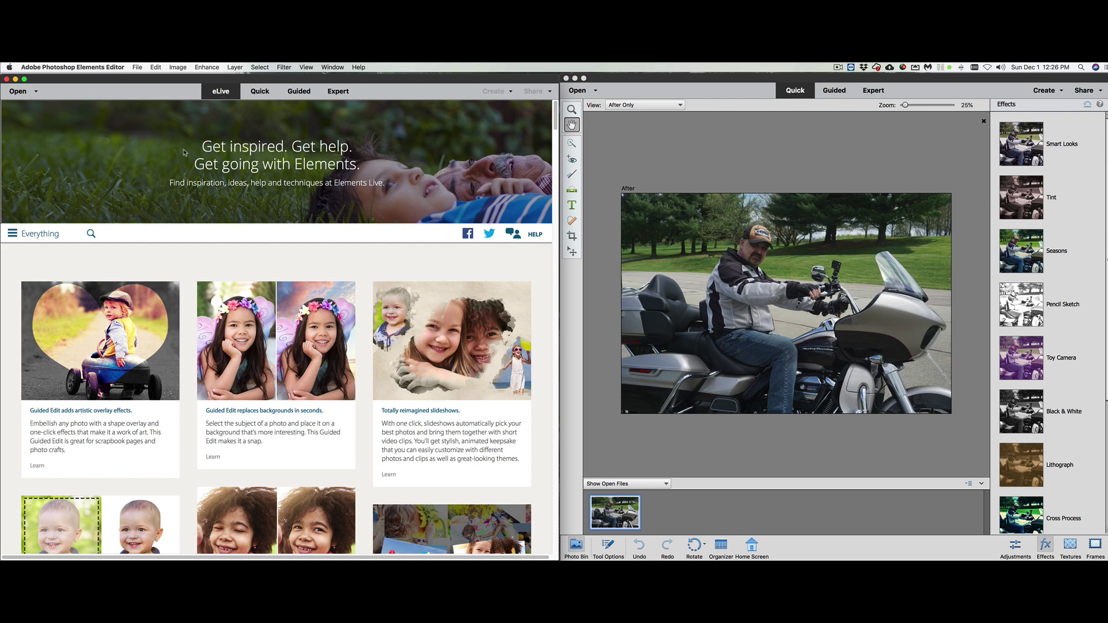
pyautogui.click(259, 94)
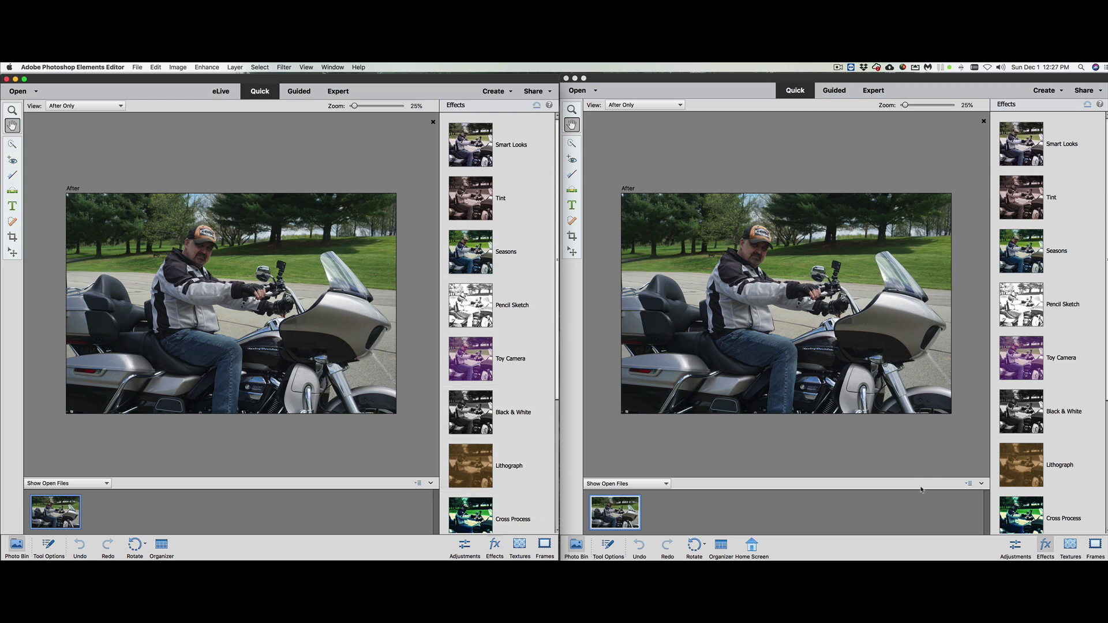
# Switch both editors to Adjustments and compare their Smart Fix options
pyautogui.click(1015, 546)
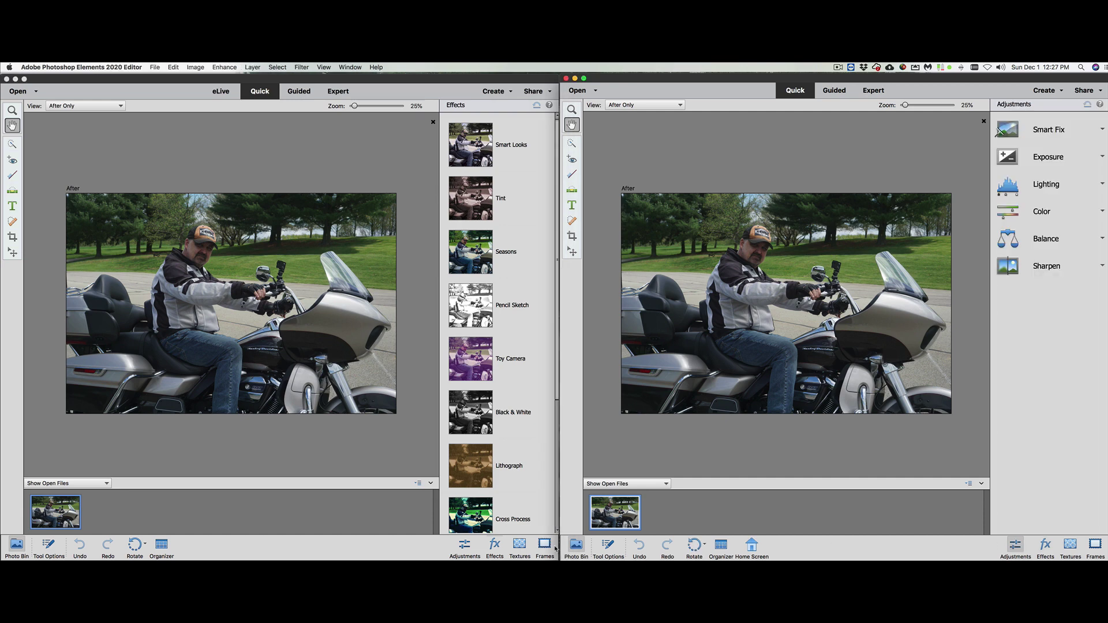
pyautogui.click(458, 546)
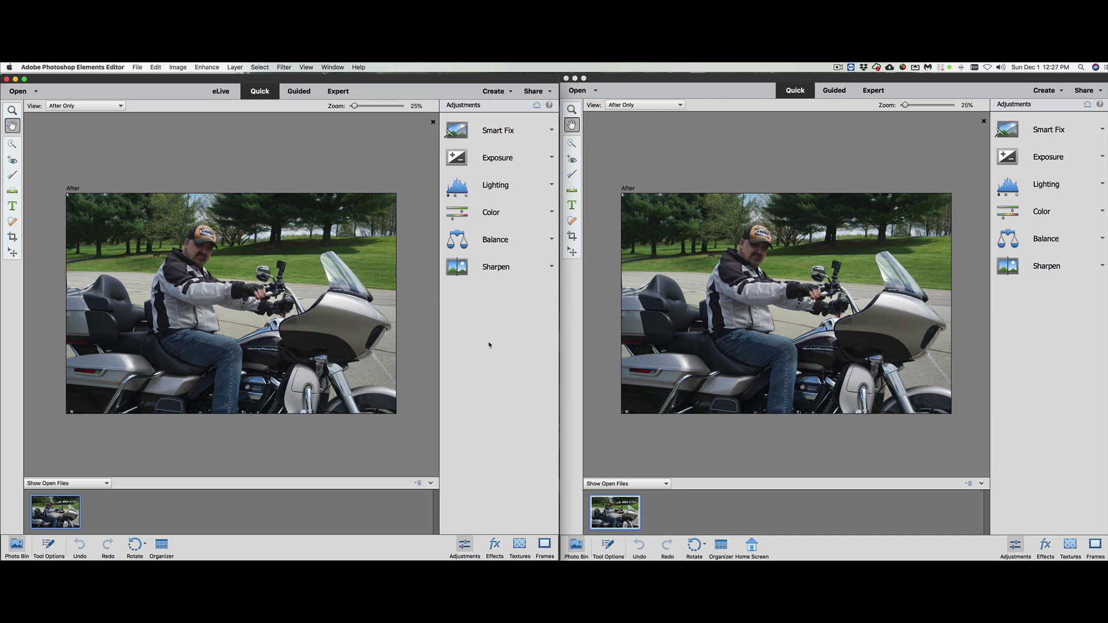
pyautogui.click(552, 131)
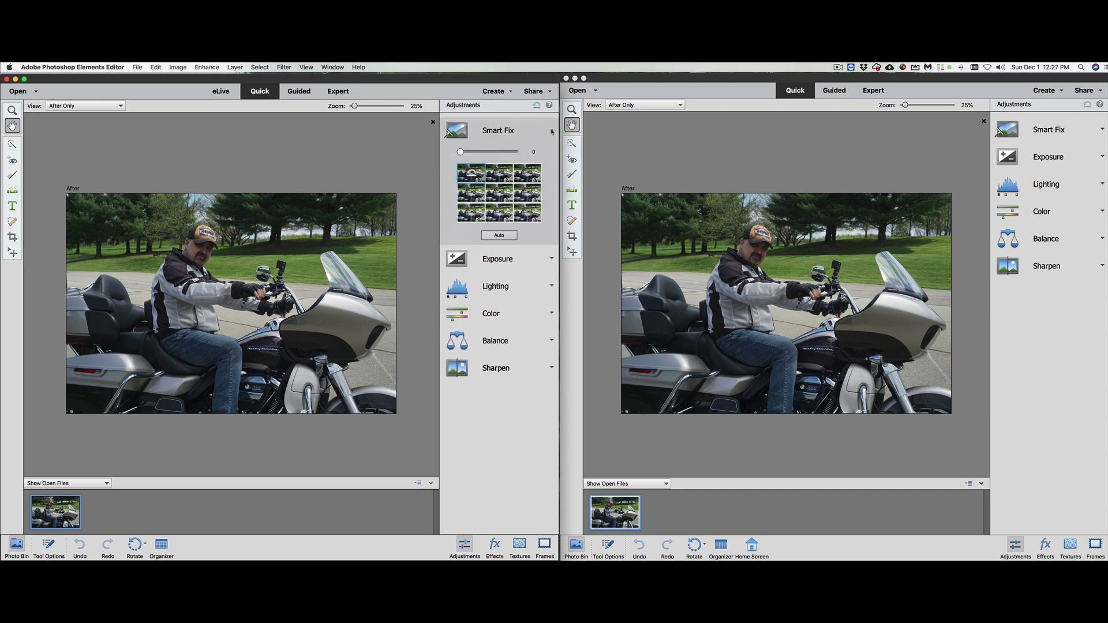
pyautogui.click(1103, 130)
pyautogui.click(1103, 130)
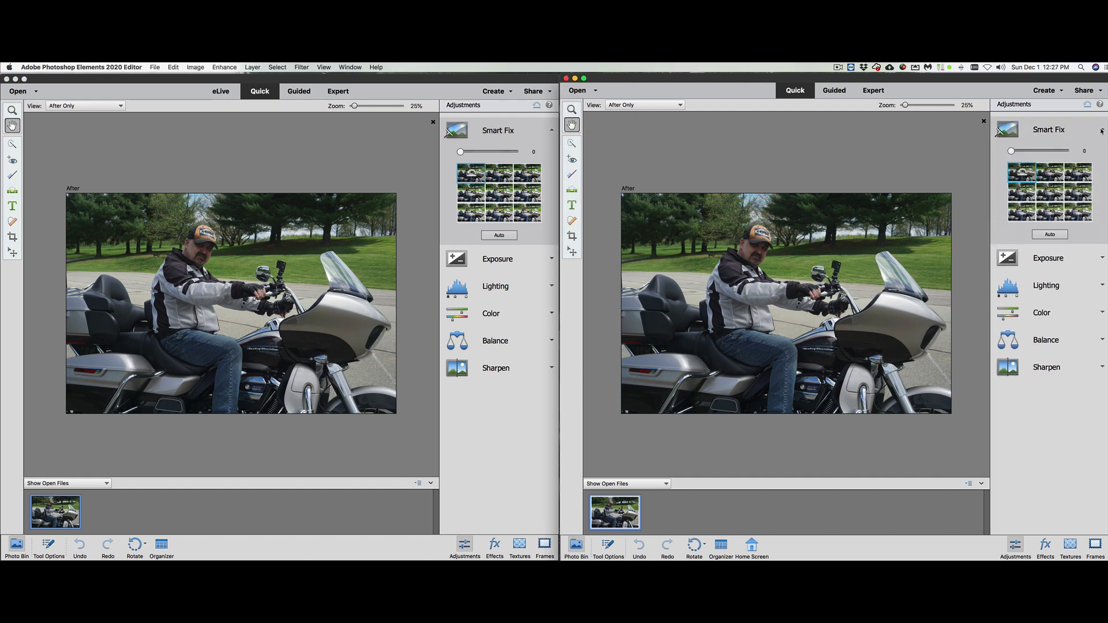
pyautogui.click(1103, 130)
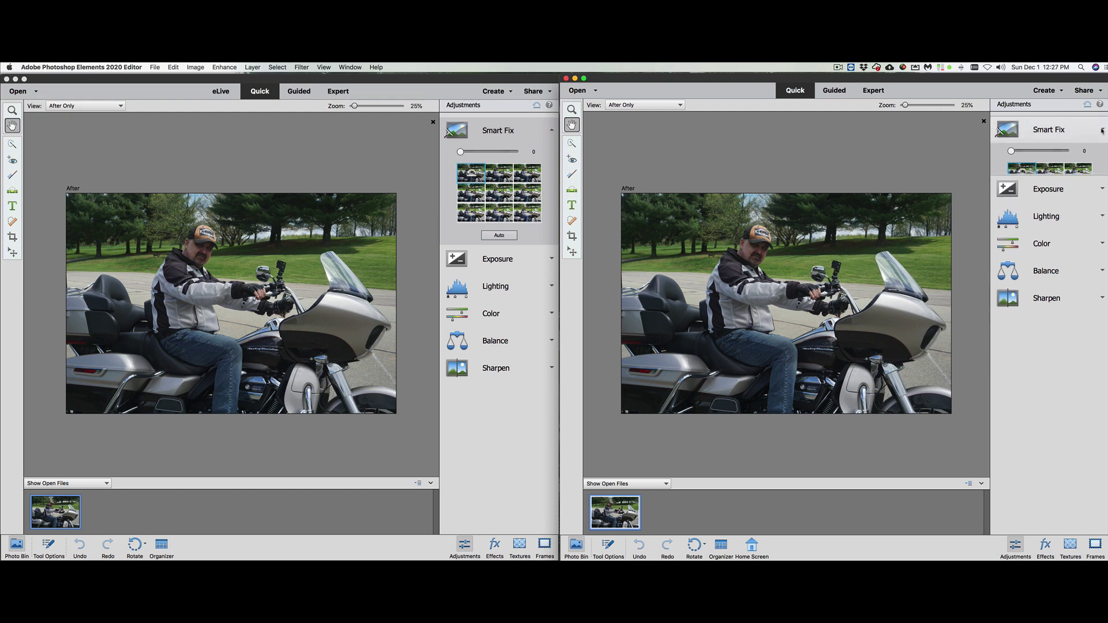
pyautogui.click(551, 133)
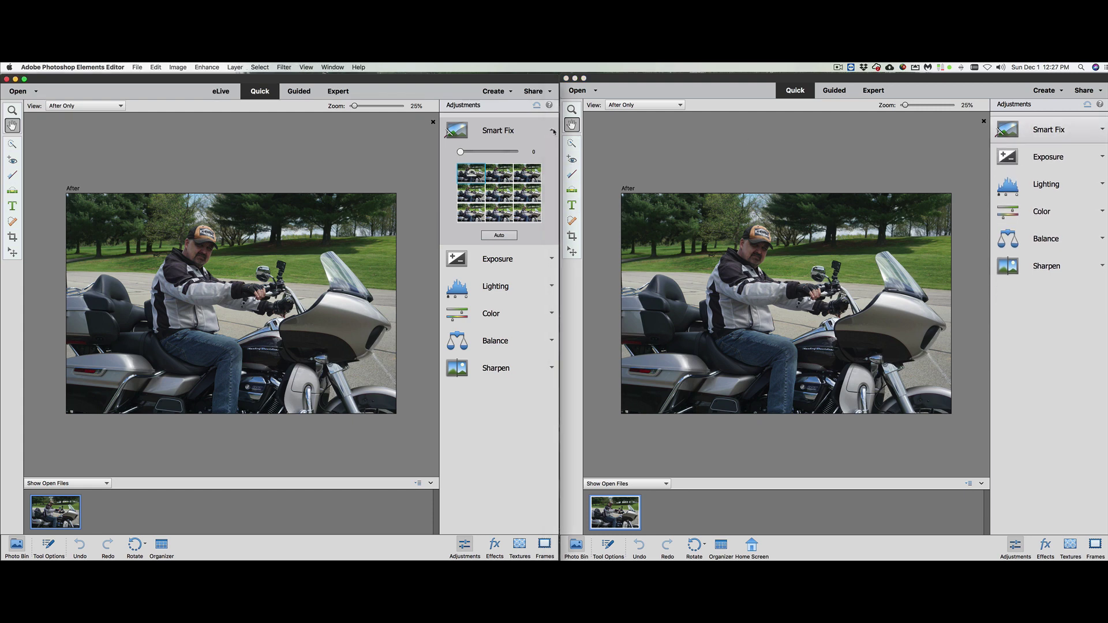
pyautogui.click(553, 132)
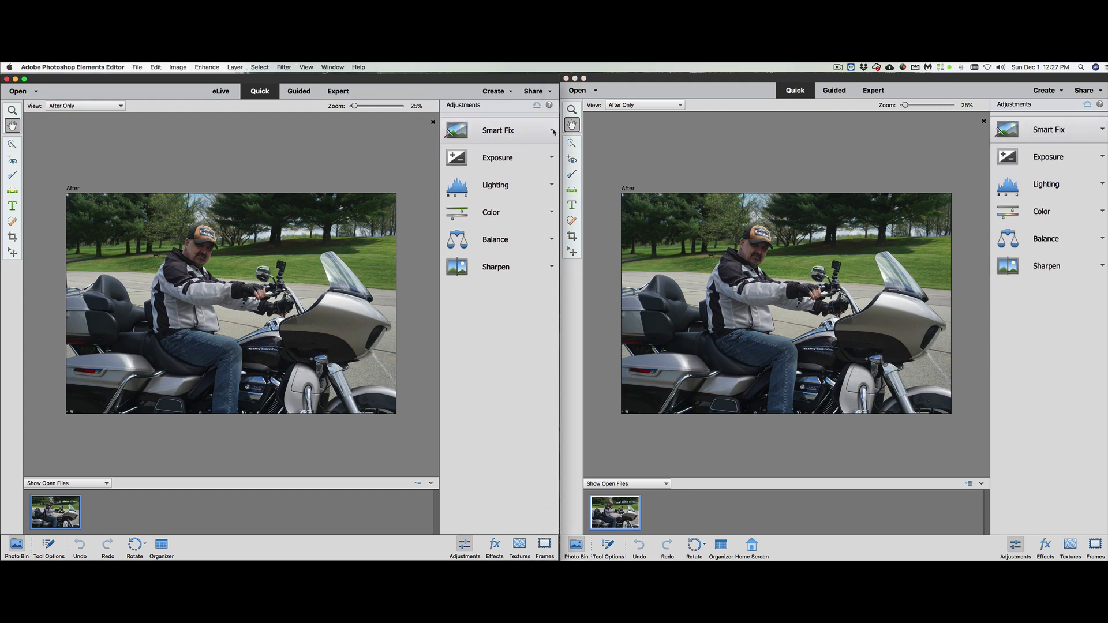
# Expand and collapse the Exposure options in the 2018 and 2020 editors to compare
pyautogui.click(552, 159)
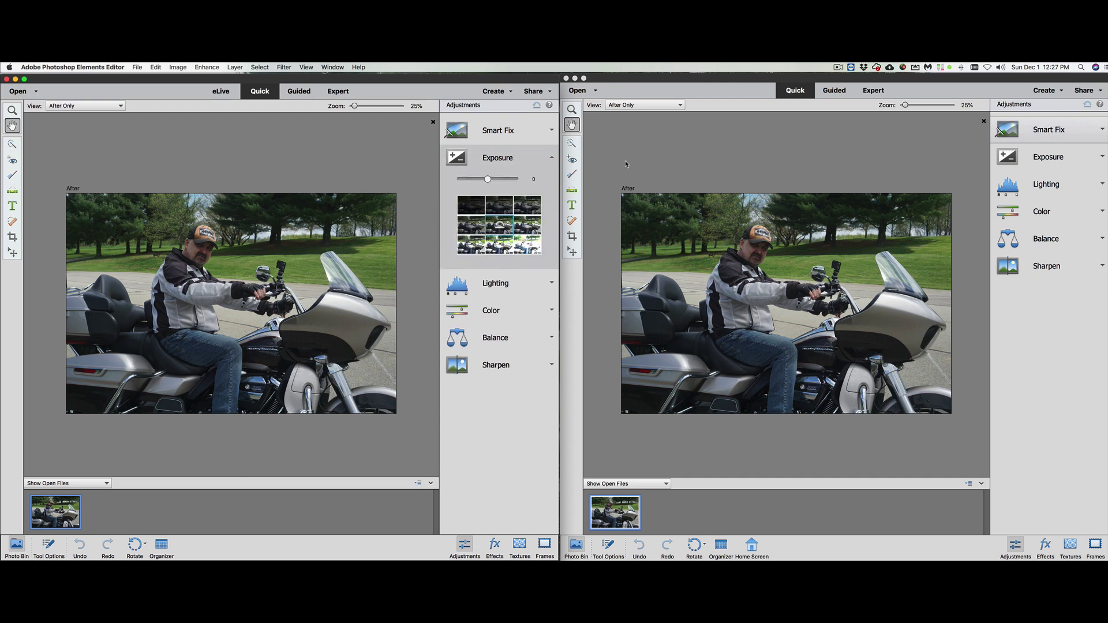
pyautogui.click(1103, 158)
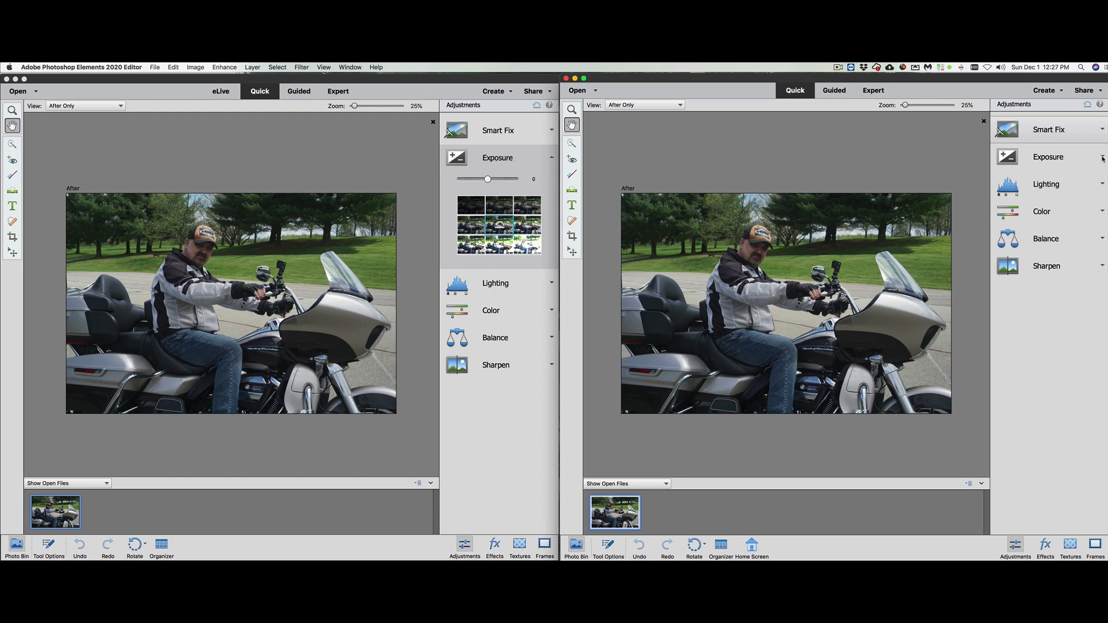
pyautogui.click(1102, 159)
pyautogui.click(1102, 158)
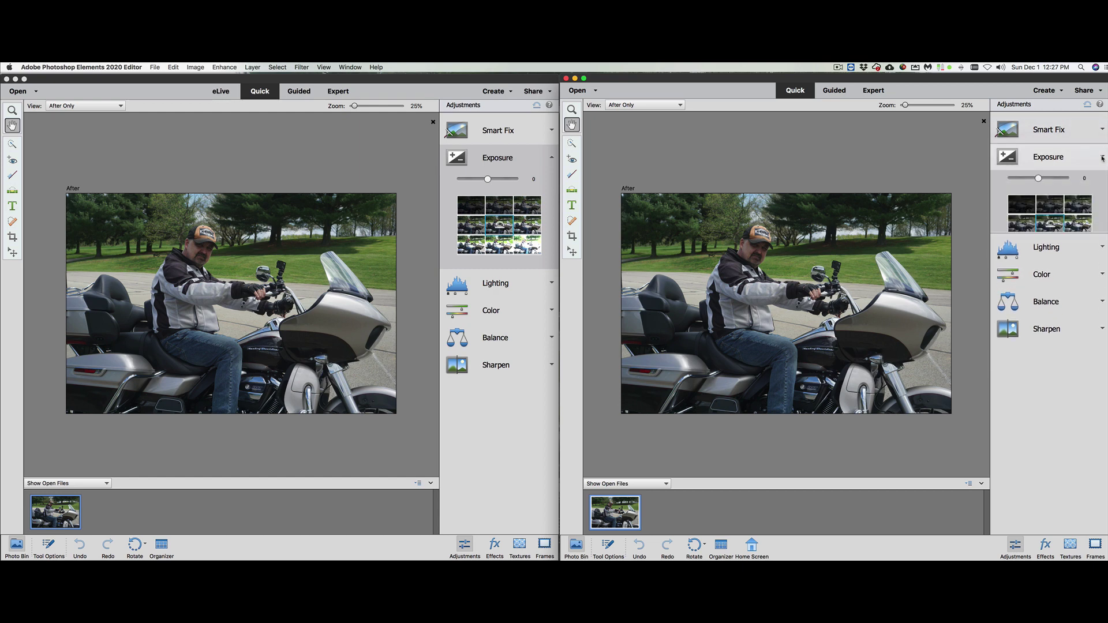
pyautogui.click(551, 159)
# Collapse Exposure and compare the Lighting options in both editors
pyautogui.click(551, 159)
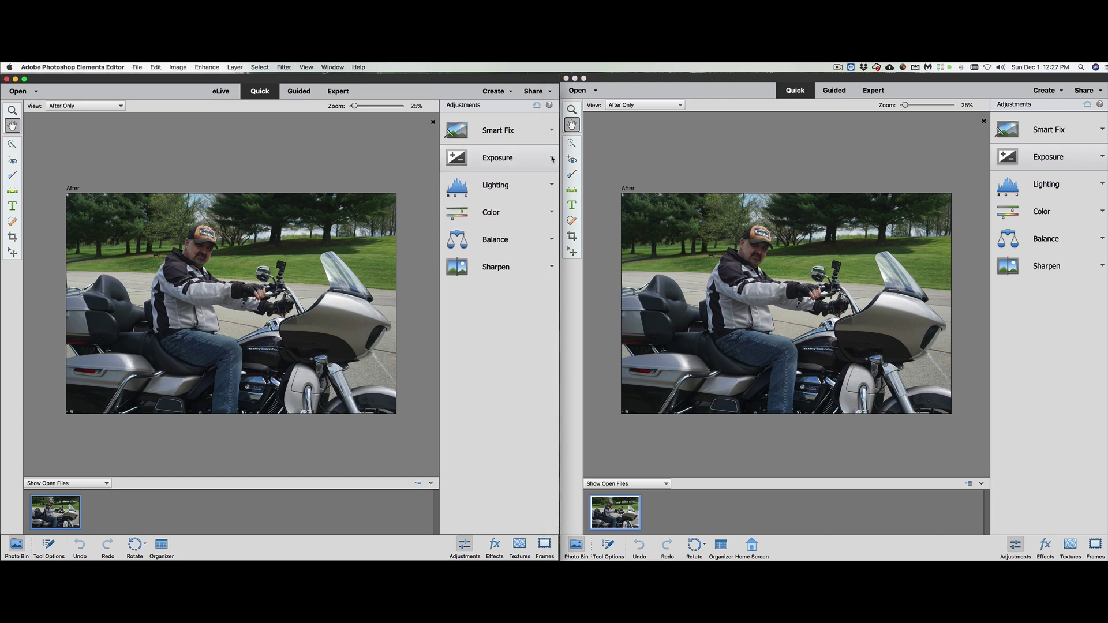
pyautogui.click(552, 187)
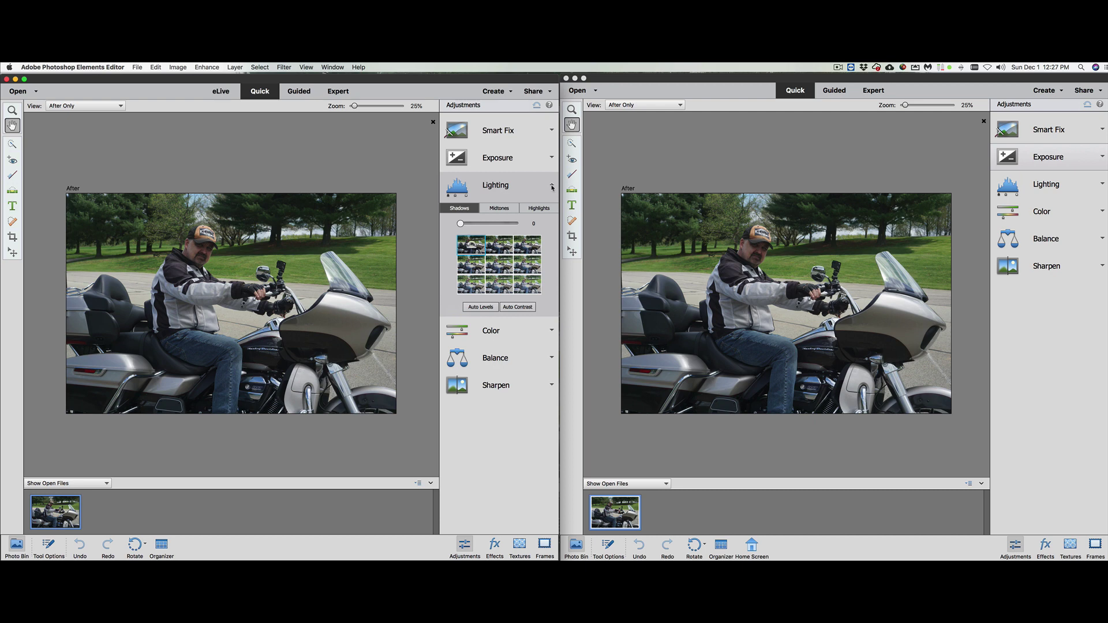
pyautogui.click(1103, 185)
pyautogui.click(1102, 185)
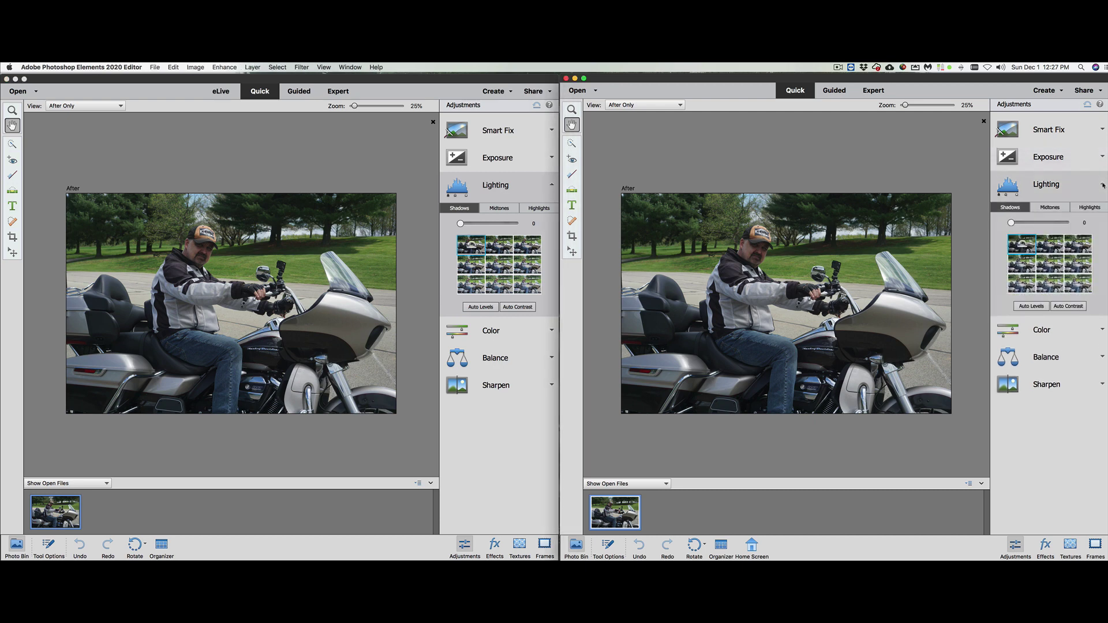
pyautogui.click(1103, 185)
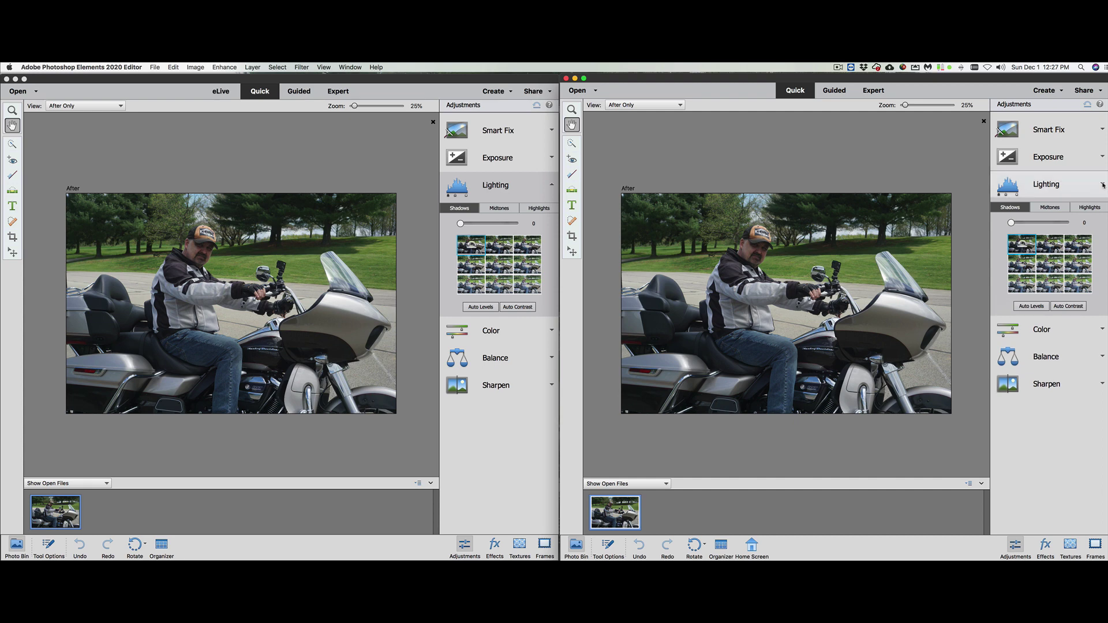
pyautogui.click(553, 188)
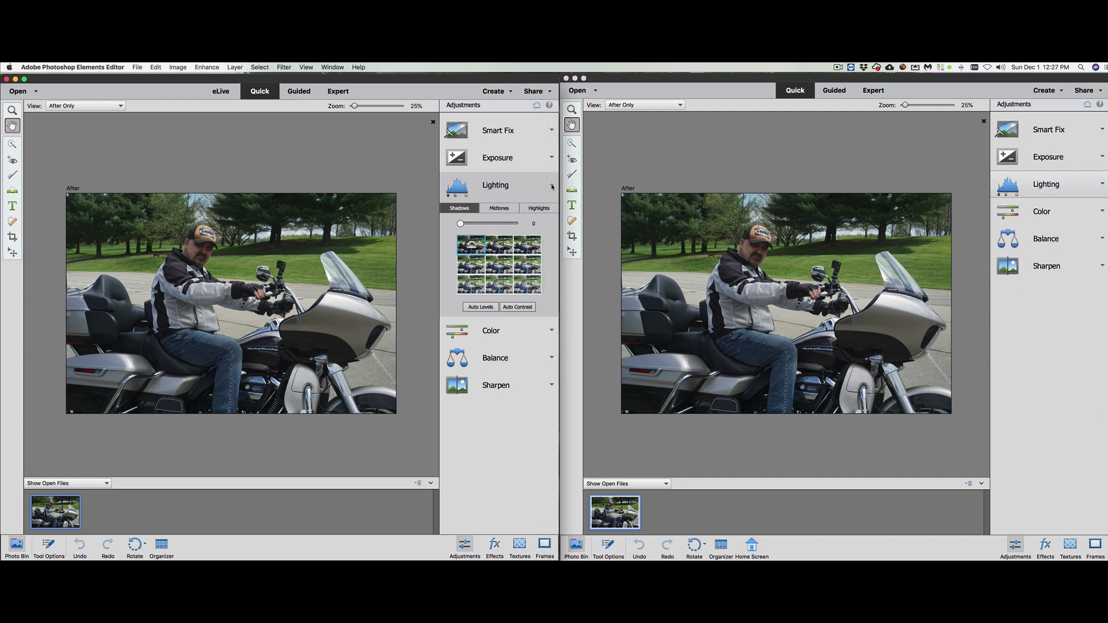
pyautogui.click(551, 186)
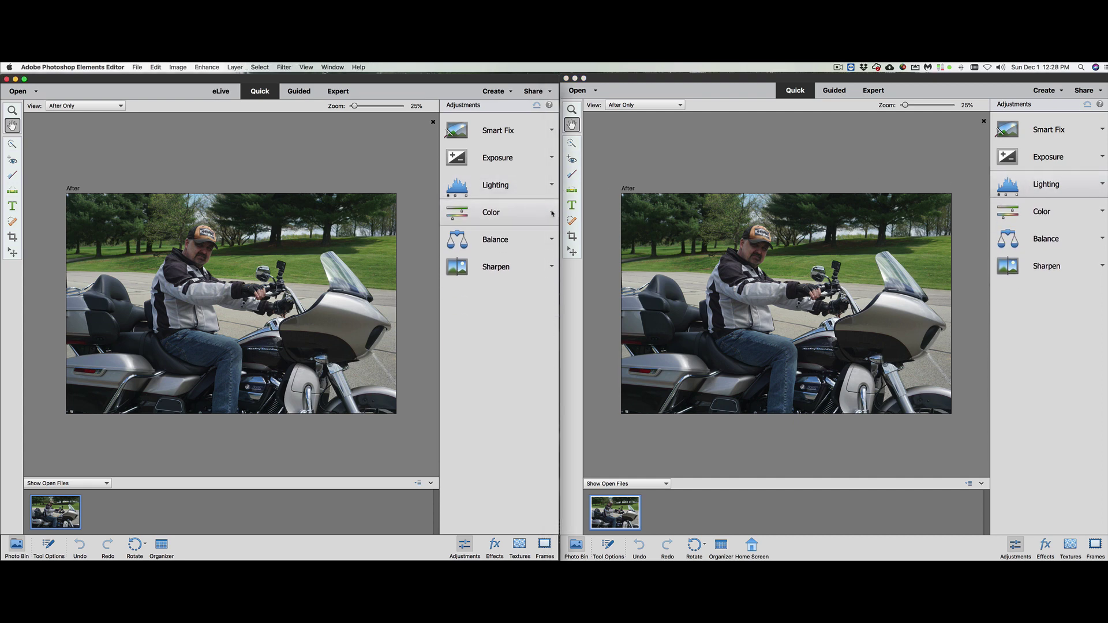
# Compare the Color adjustment options in the 2018 and 2020 editors
pyautogui.click(552, 213)
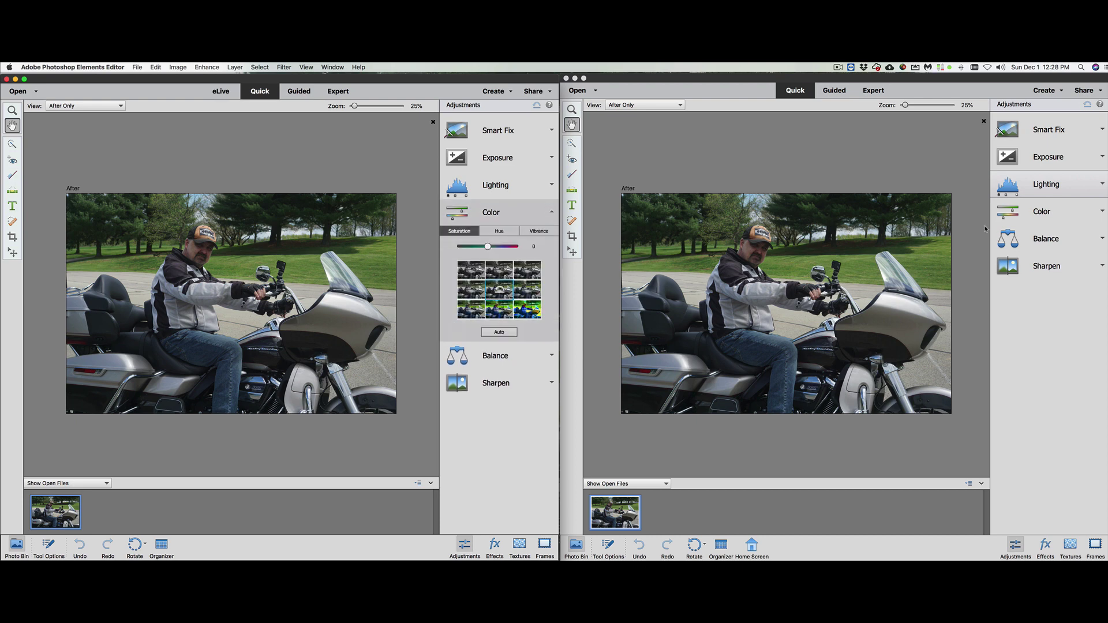
pyautogui.click(1101, 213)
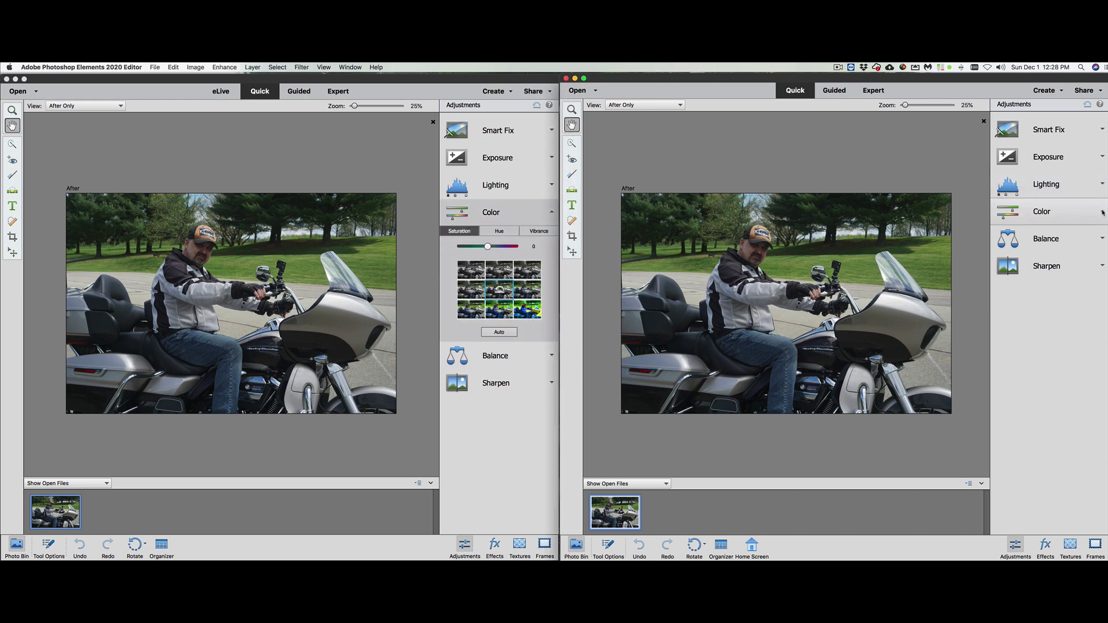
pyautogui.click(1102, 213)
pyautogui.click(1057, 216)
pyautogui.click(552, 214)
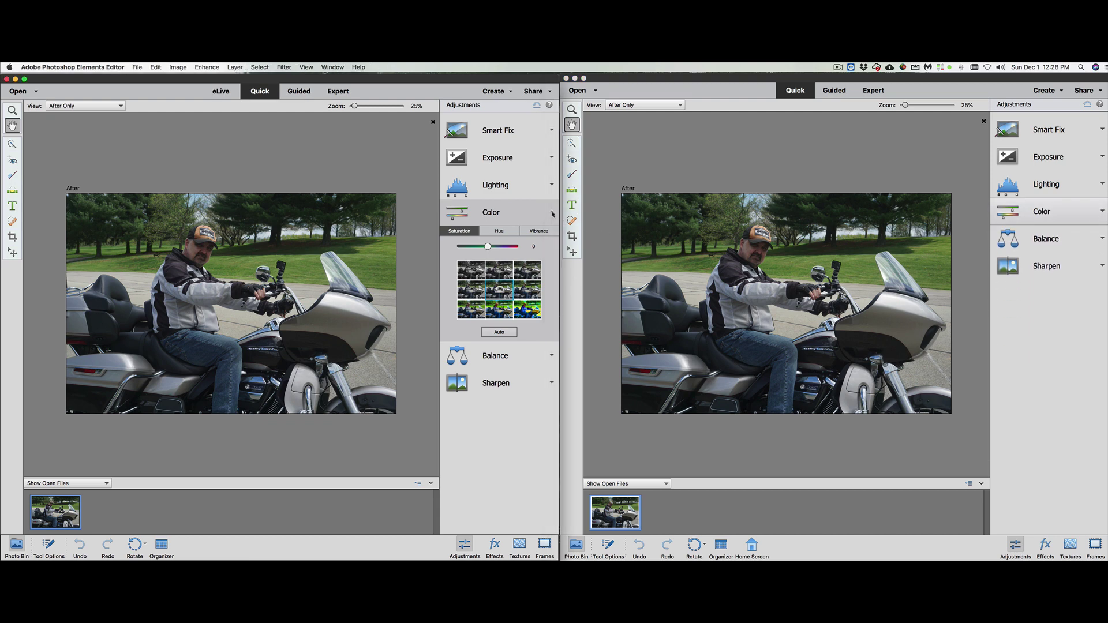
pyautogui.click(552, 213)
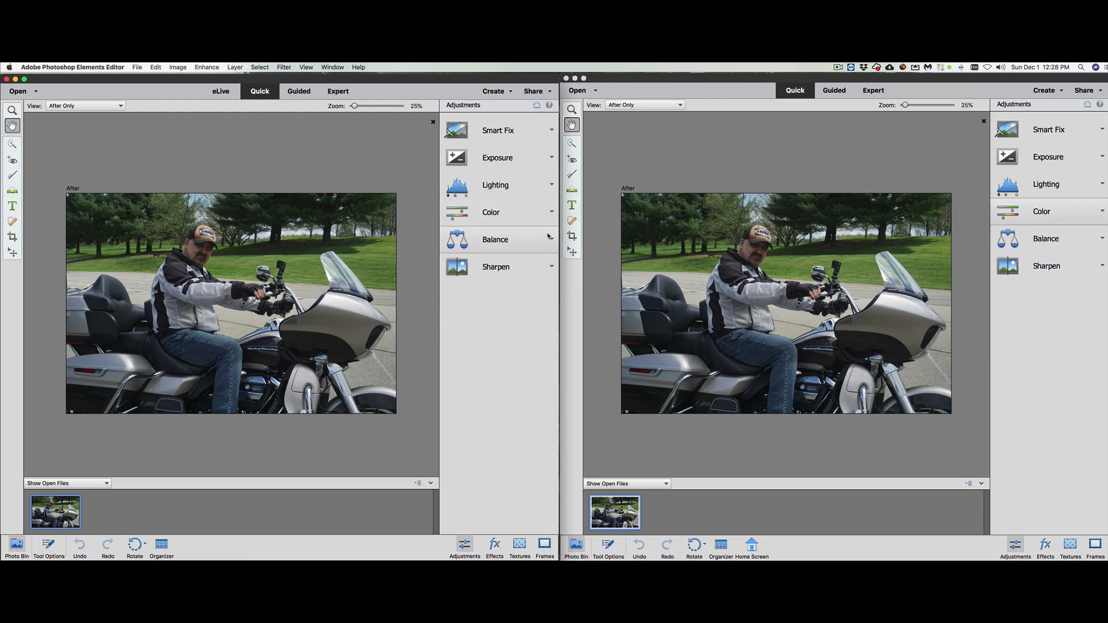
# Compare the Balance adjustment options in the 2018 and 2020 editors
pyautogui.click(552, 241)
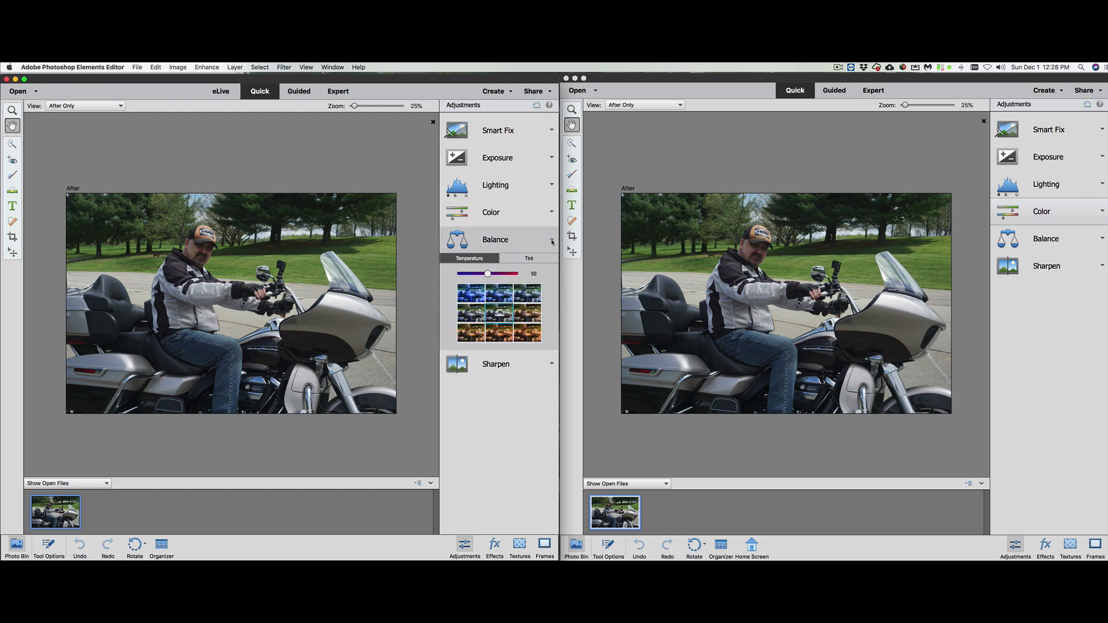
pyautogui.click(1101, 240)
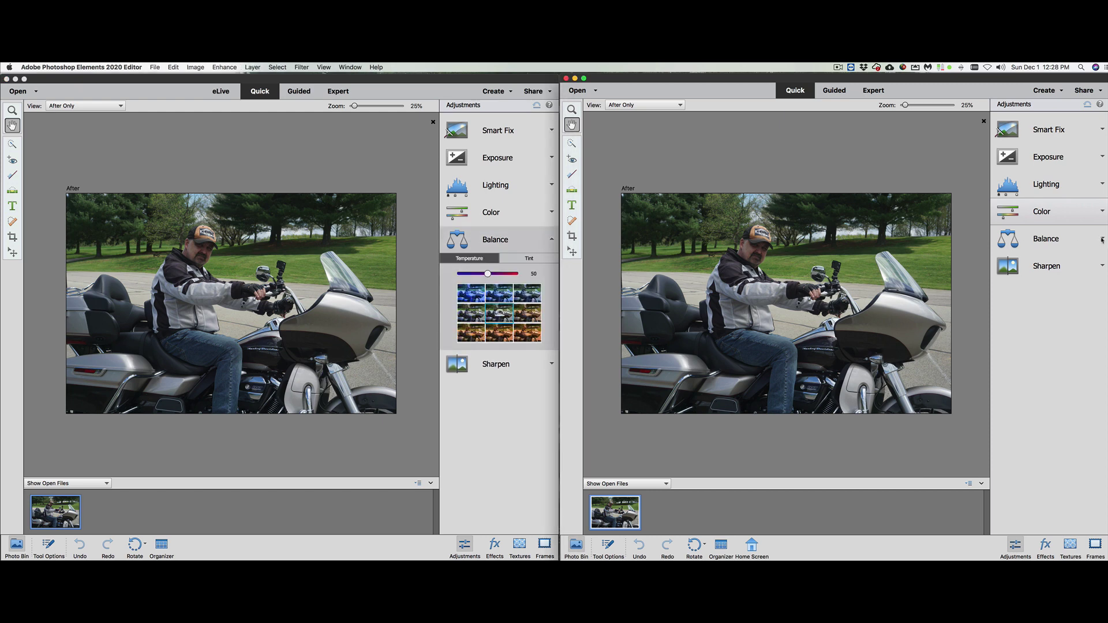
pyautogui.click(1102, 240)
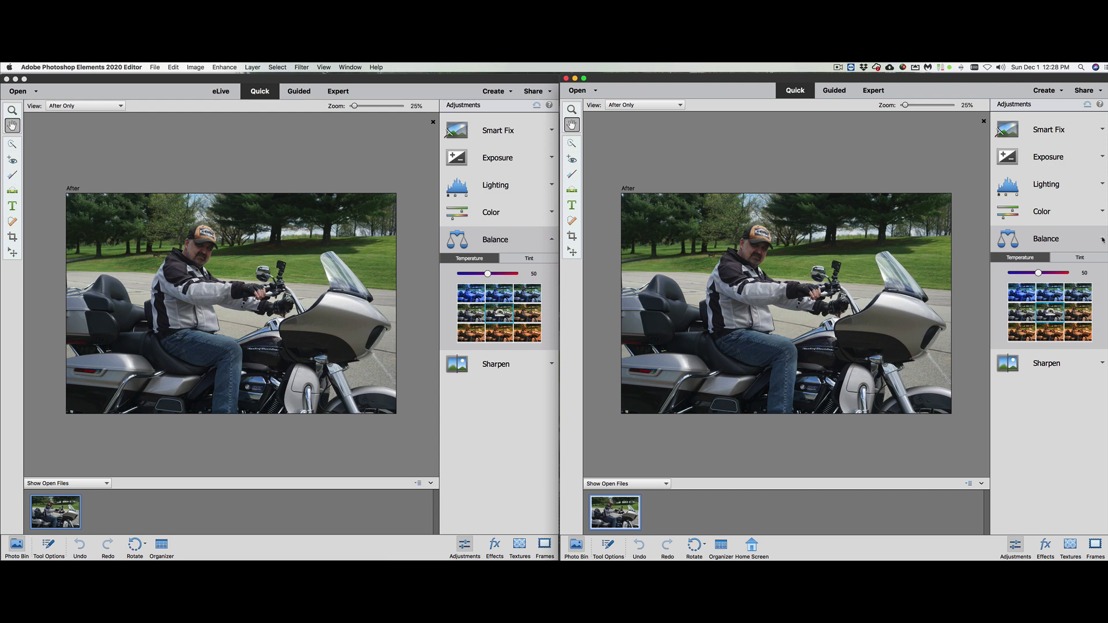
pyautogui.click(1102, 240)
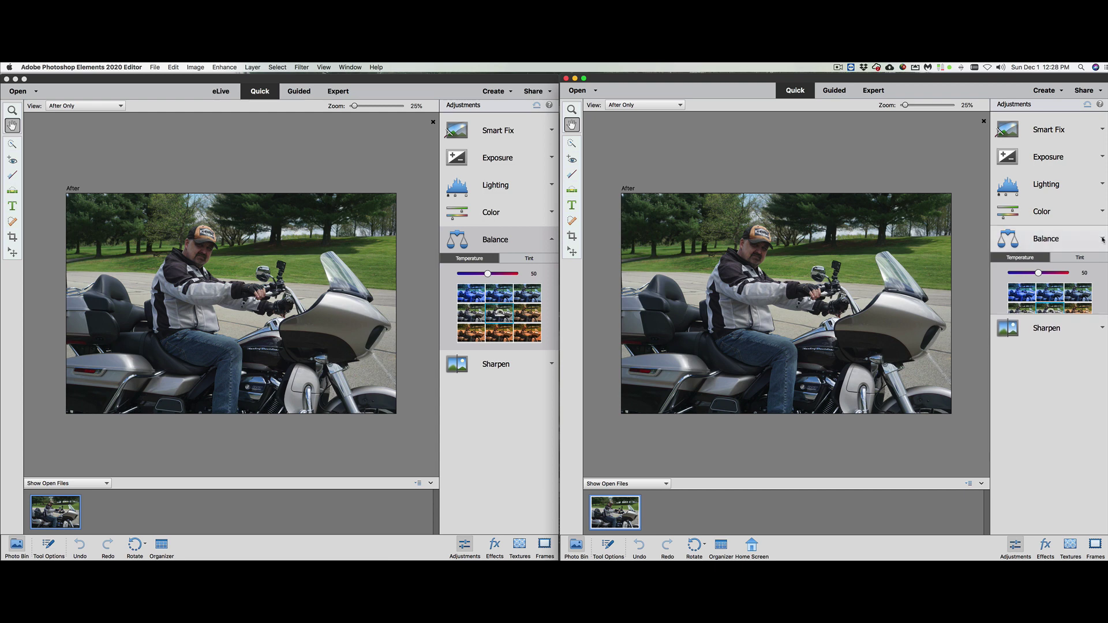
pyautogui.click(552, 242)
pyautogui.click(552, 242)
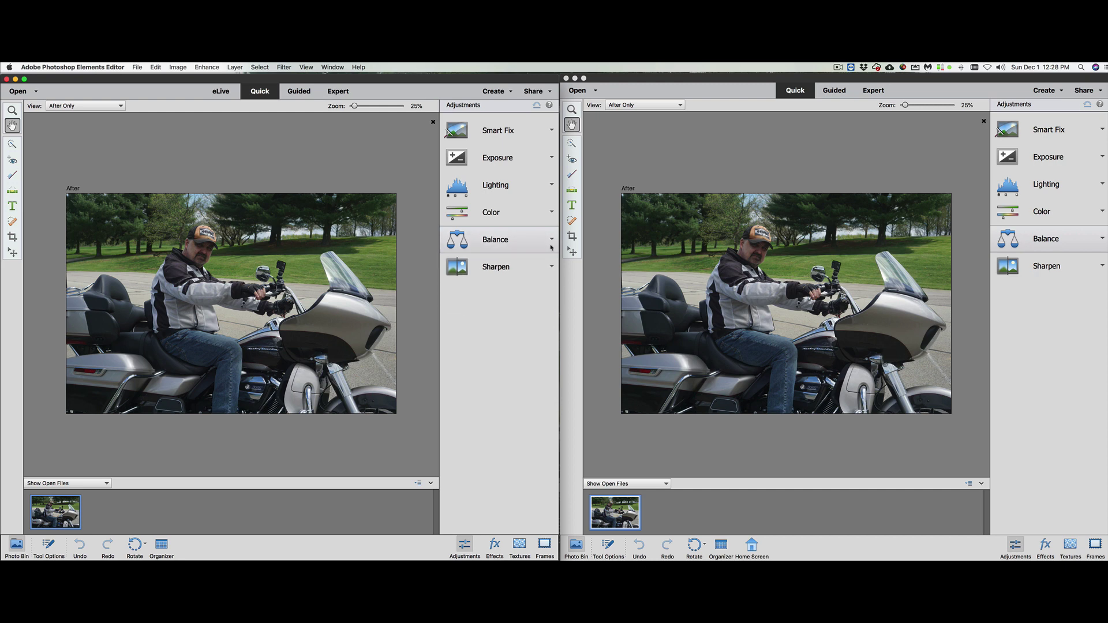
# Compare the Sharpen options in both editors, then show the 2018 editor's Effects
pyautogui.click(552, 267)
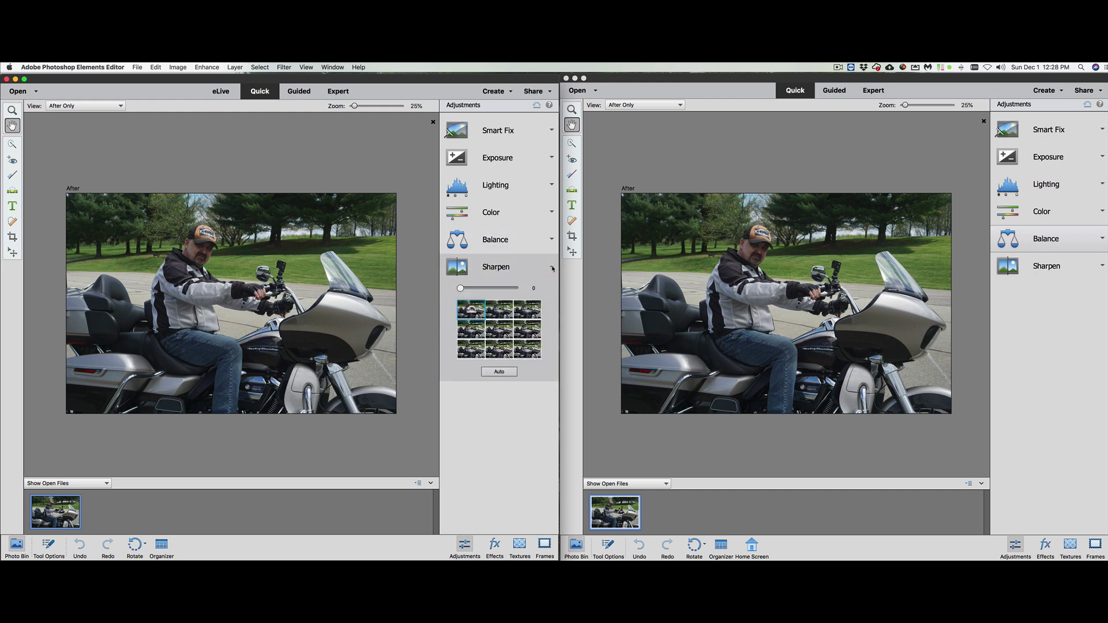
pyautogui.click(1102, 267)
pyautogui.click(1102, 267)
pyautogui.click(1102, 267)
pyautogui.click(552, 269)
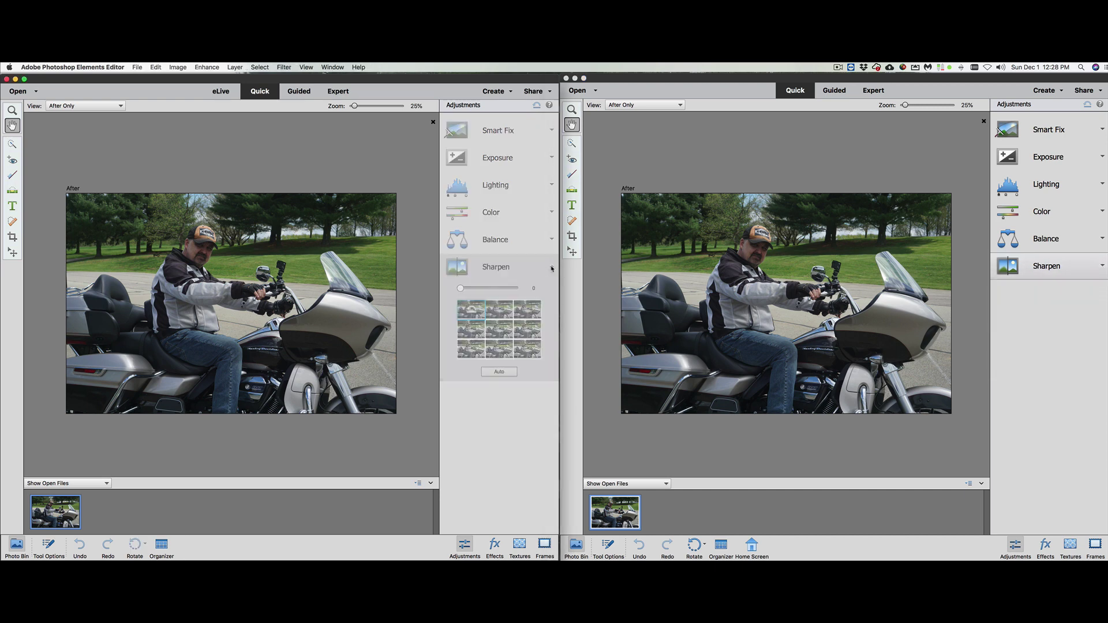
pyautogui.click(552, 268)
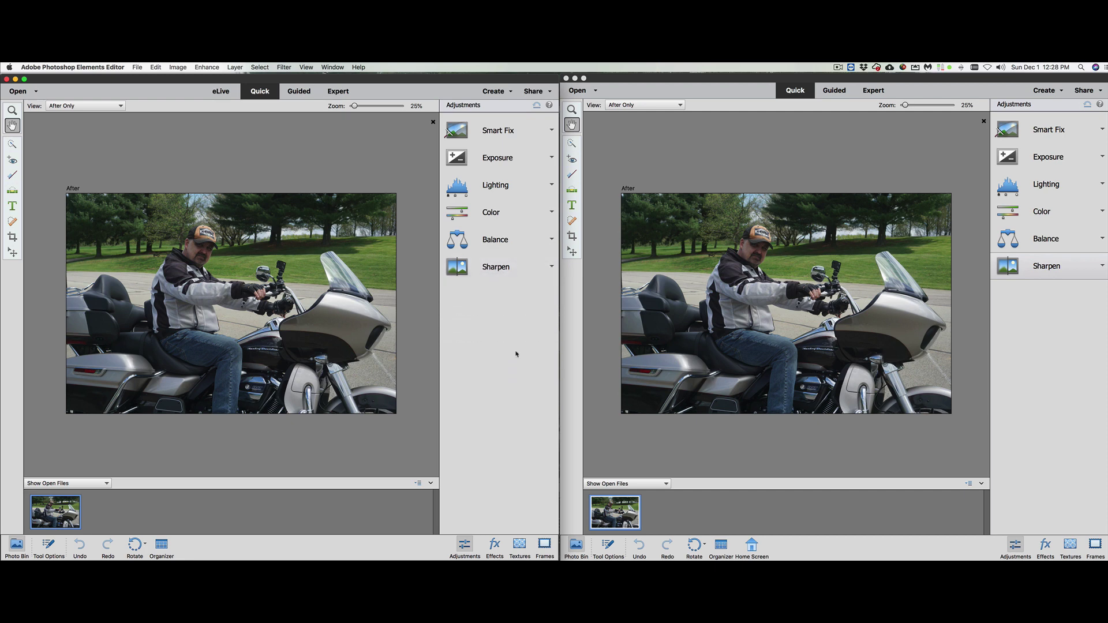
pyautogui.click(495, 544)
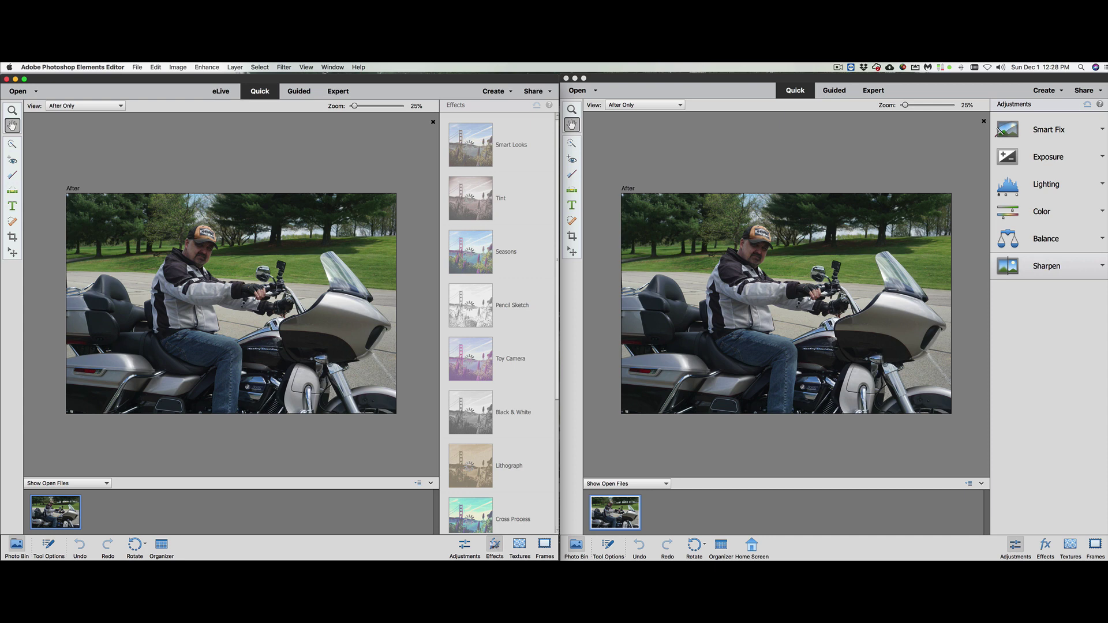
# Show the 2020 editor's Effects and scroll both lists from Smart Looks to Light Leak
pyautogui.click(1045, 545)
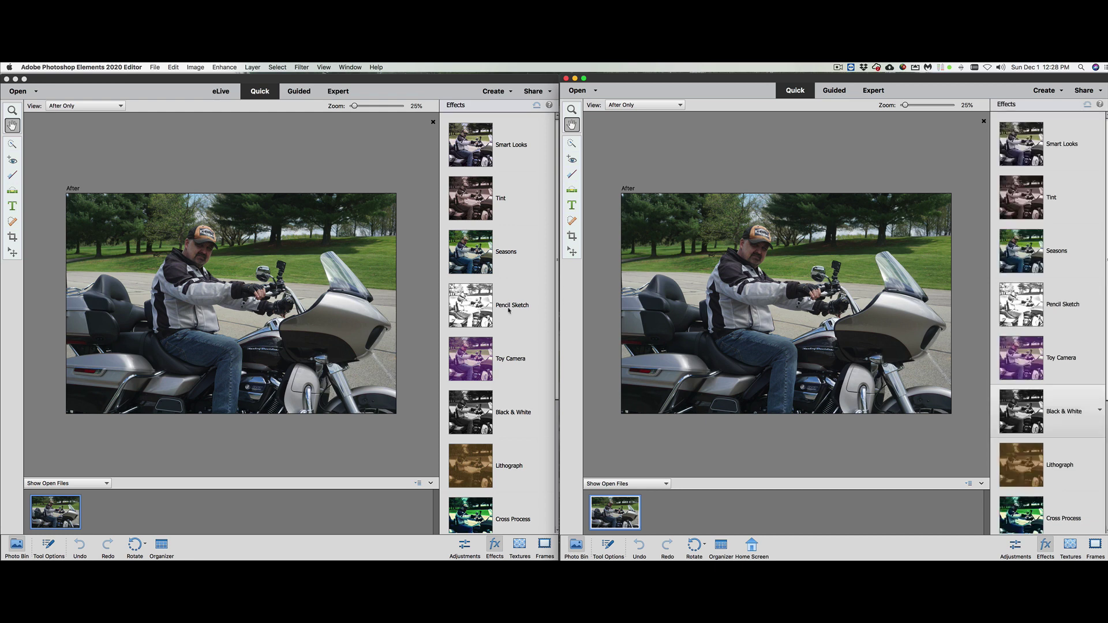
pyautogui.scroll(-4, 519, 312)
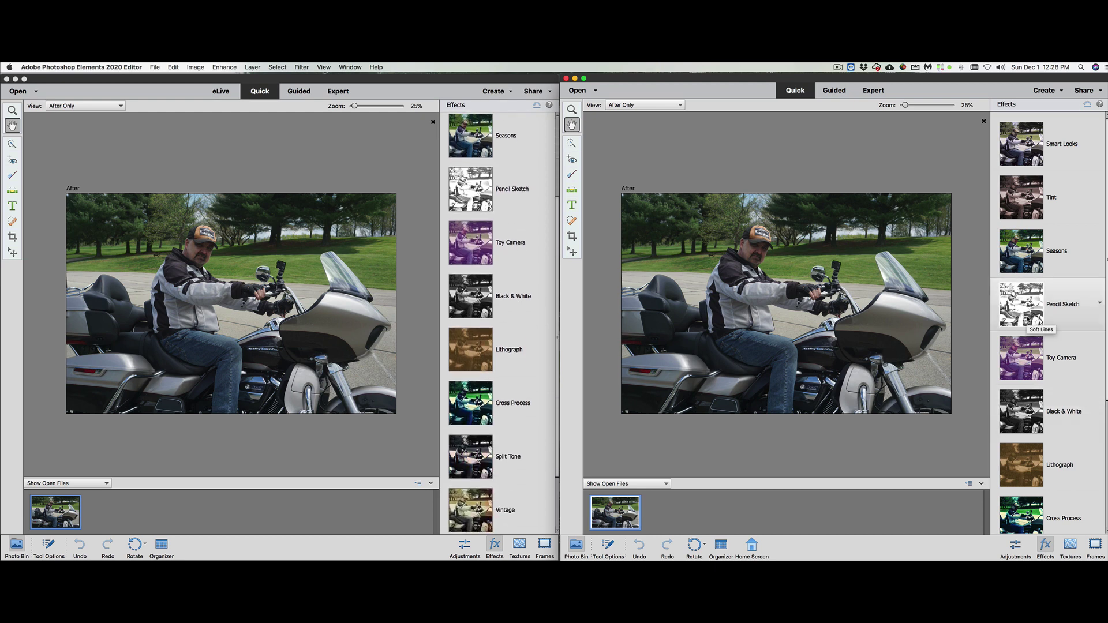
pyautogui.scroll(-3, 1028, 318)
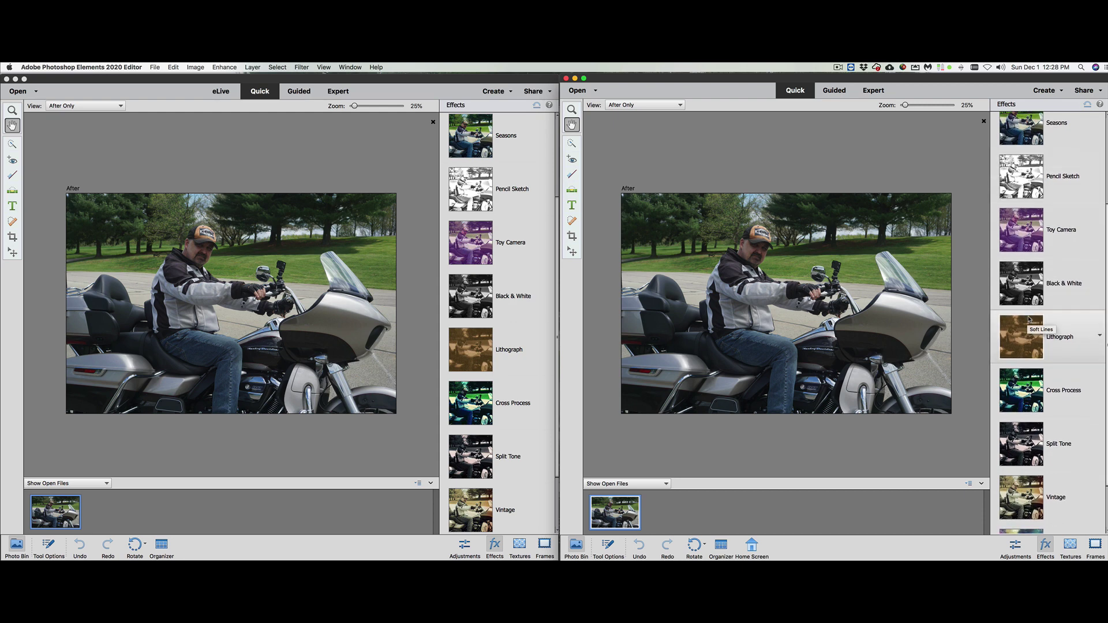
pyautogui.scroll(-2, 1028, 318)
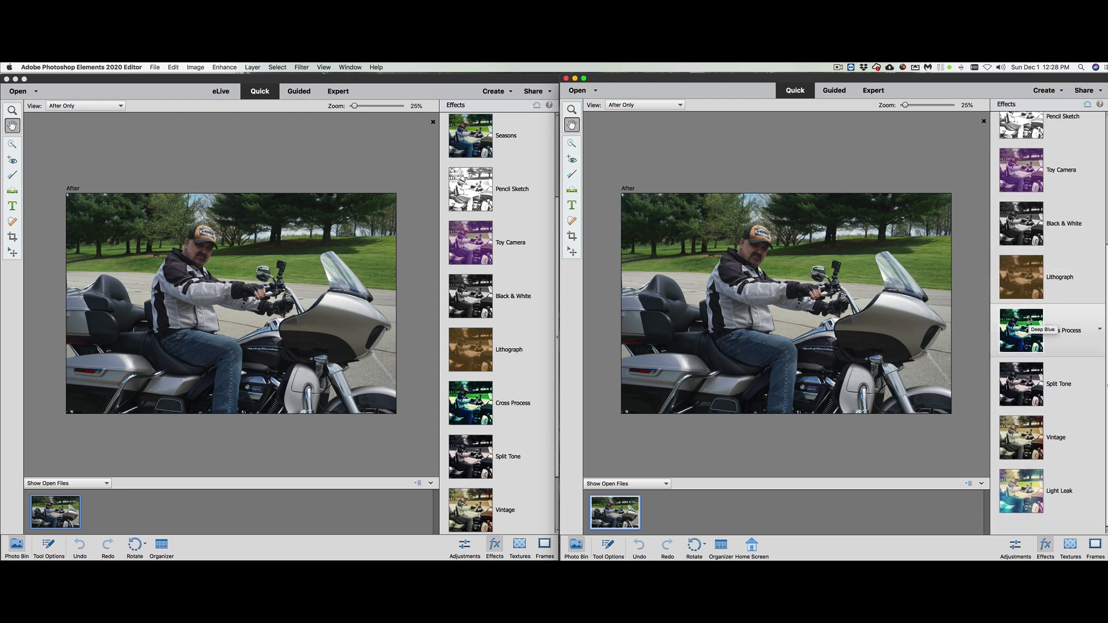
pyautogui.scroll(-2, 535, 381)
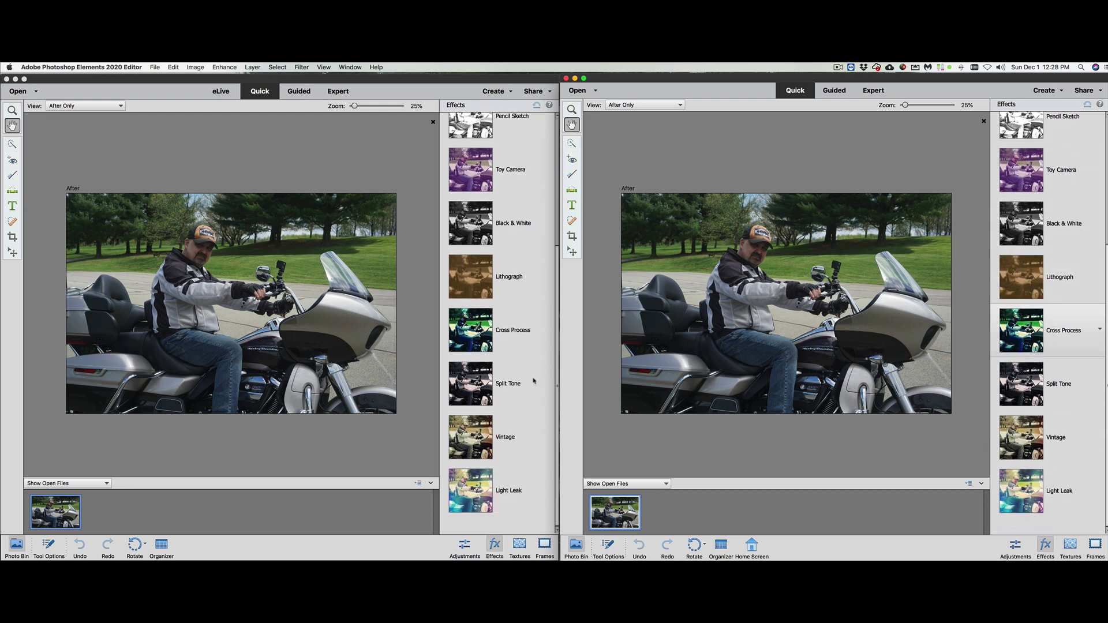
# Show Textures, then Frames, in both editors and pick the teal frame in the 2018 editor
pyautogui.click(521, 545)
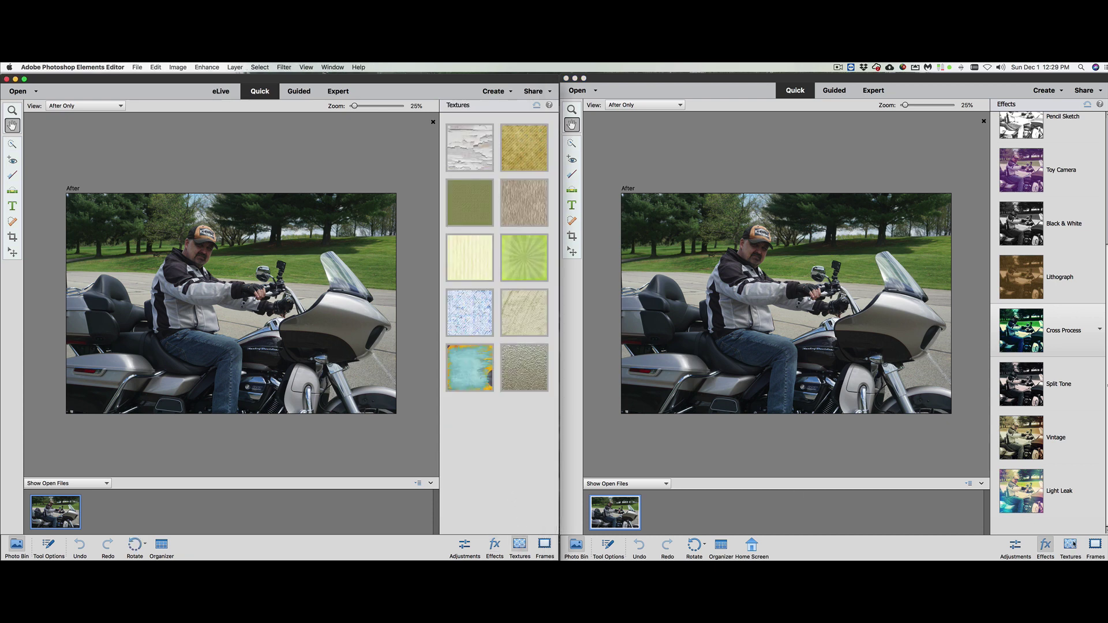
pyautogui.click(1071, 545)
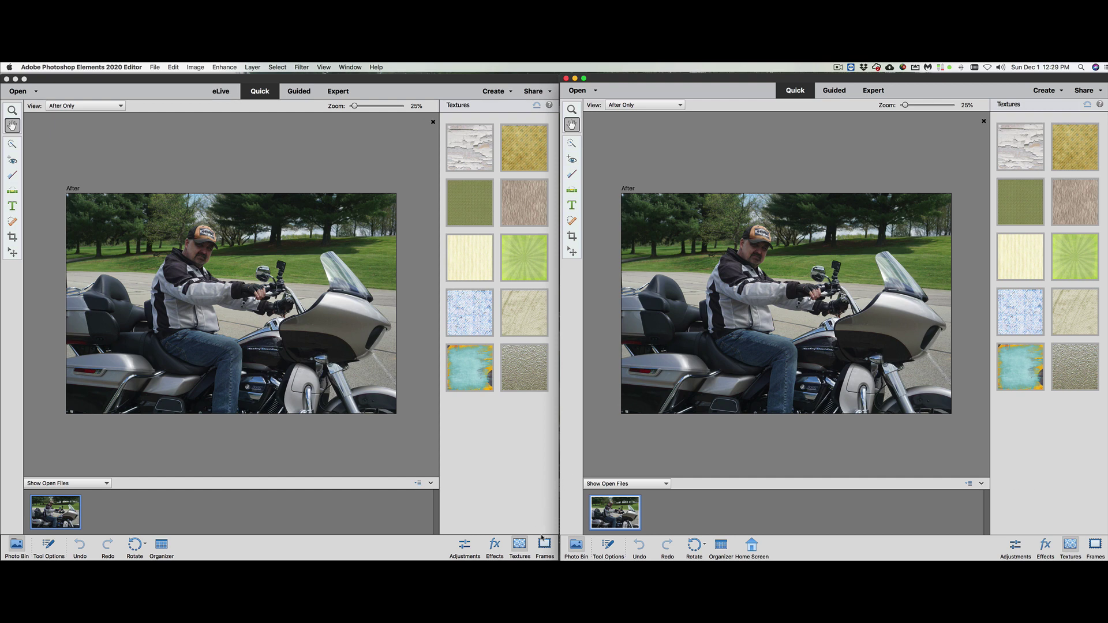
pyautogui.click(543, 545)
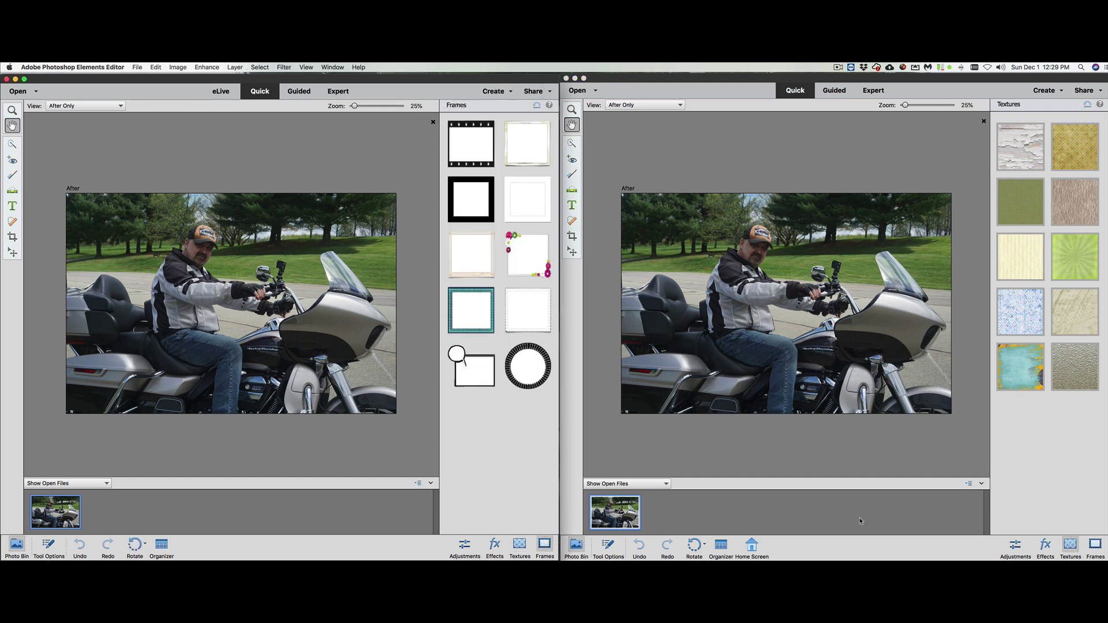
pyautogui.click(1095, 545)
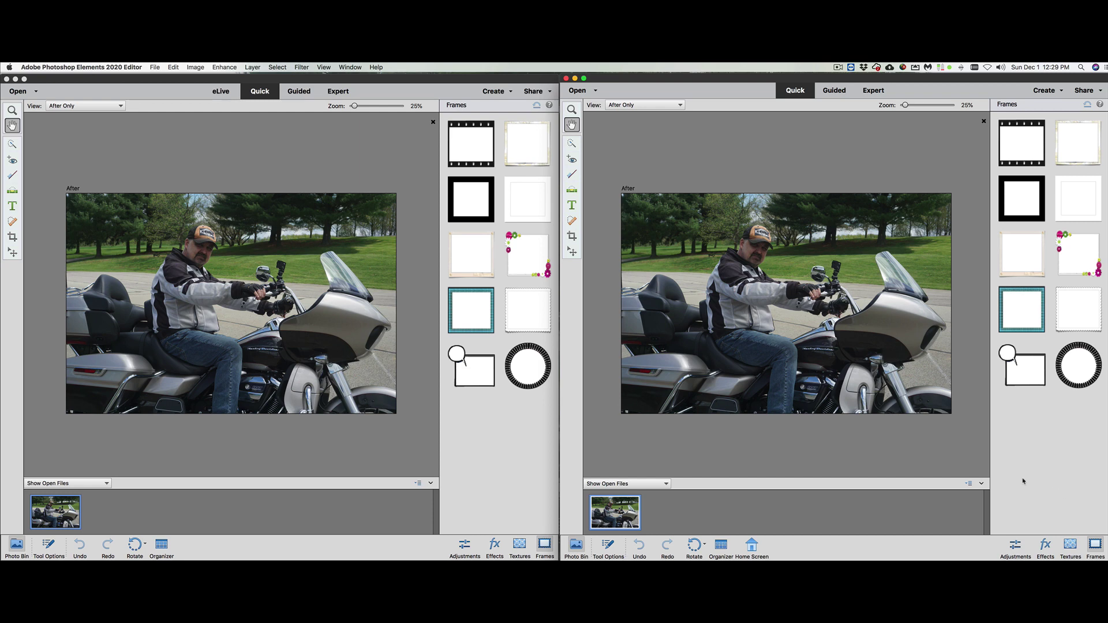
pyautogui.click(471, 310)
# Select Whiten Teeth, then Straighten, then Spot Healing Brush (Proximity Match, 40 px) in the 2018 editor
pyautogui.click(13, 175)
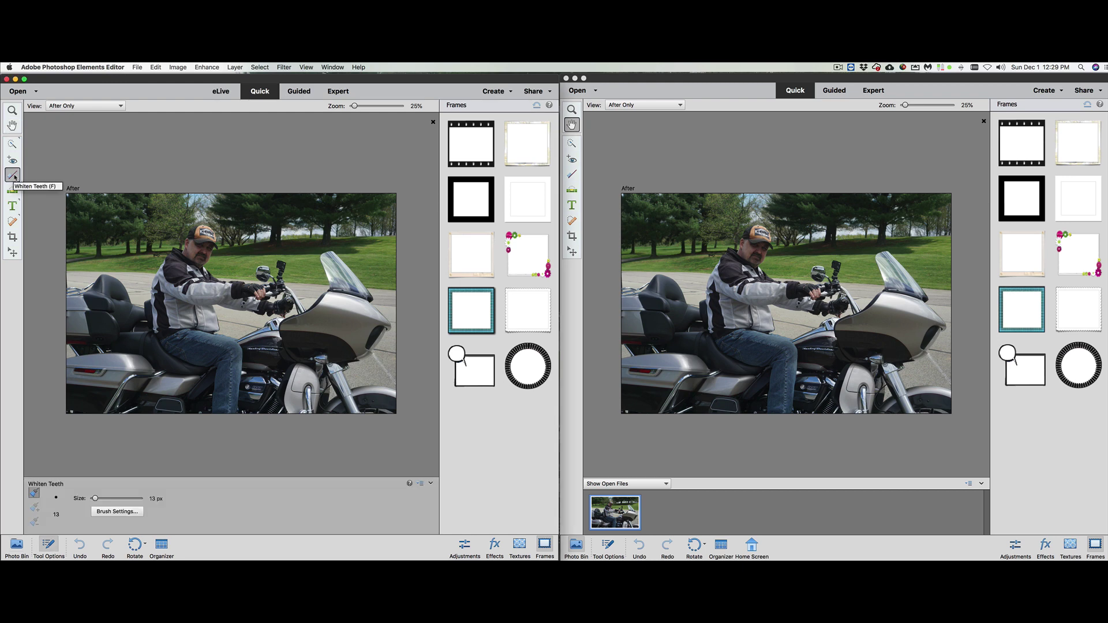
pyautogui.click(14, 192)
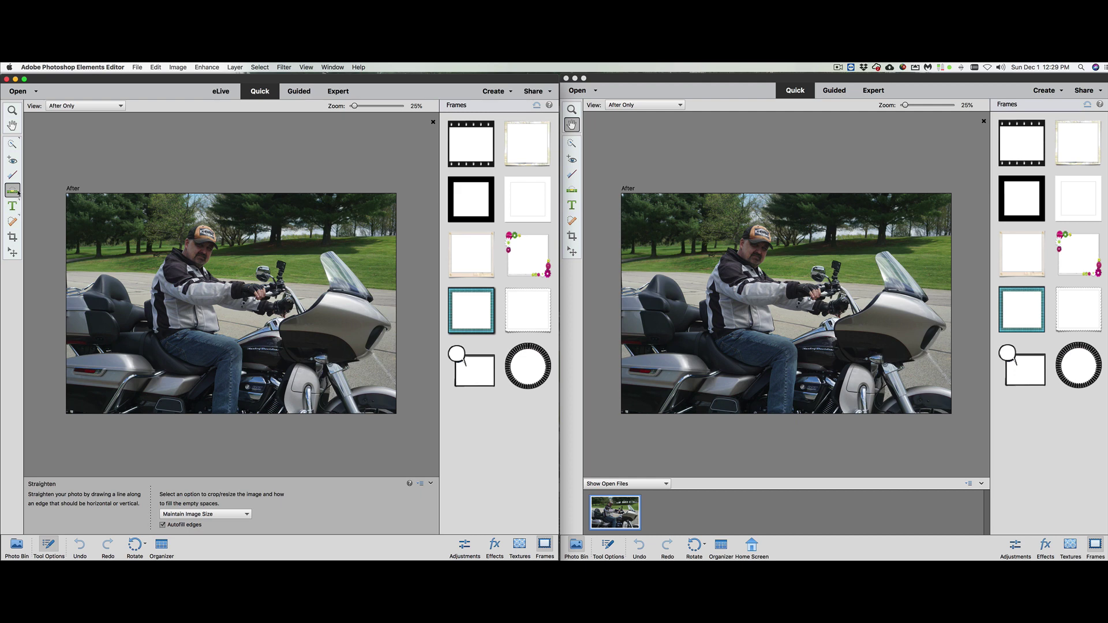
pyautogui.click(14, 225)
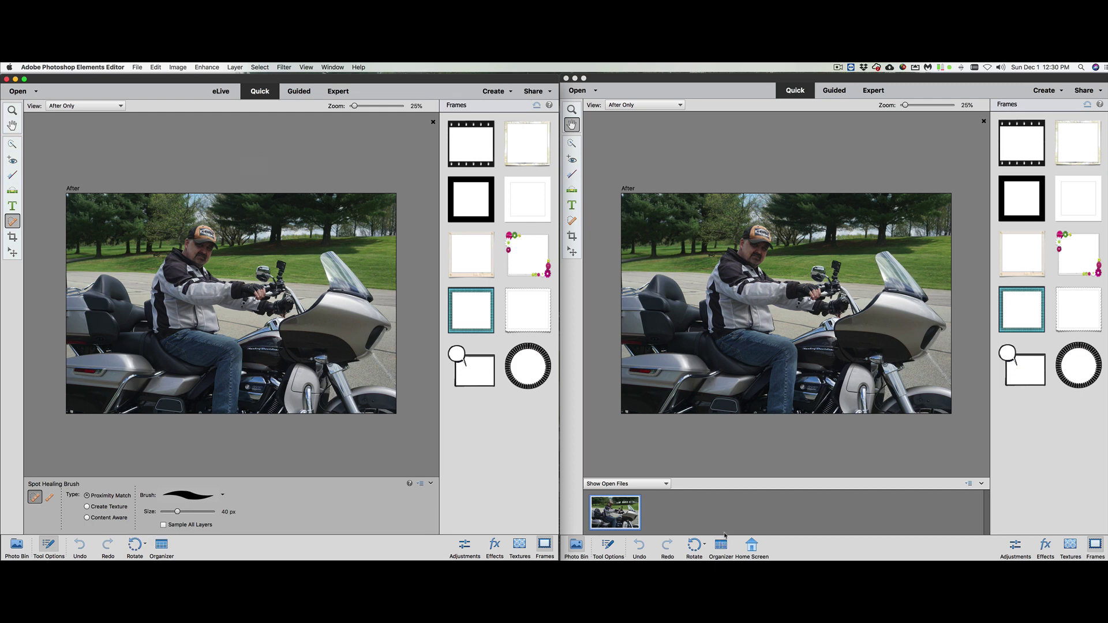
pyautogui.click(757, 542)
pyautogui.click(752, 546)
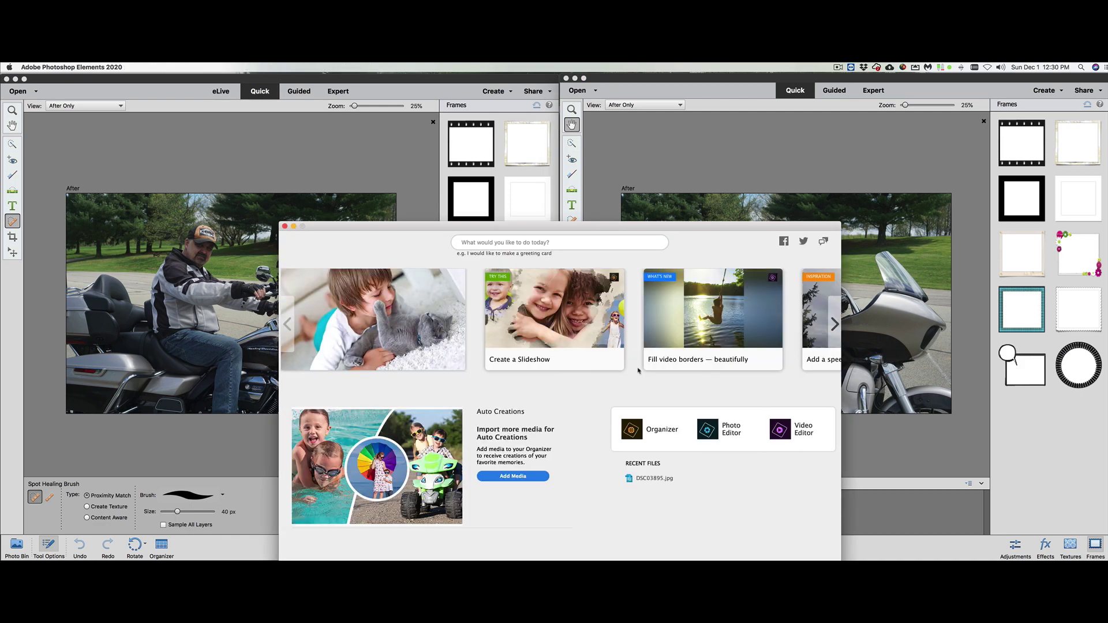
pyautogui.click(285, 227)
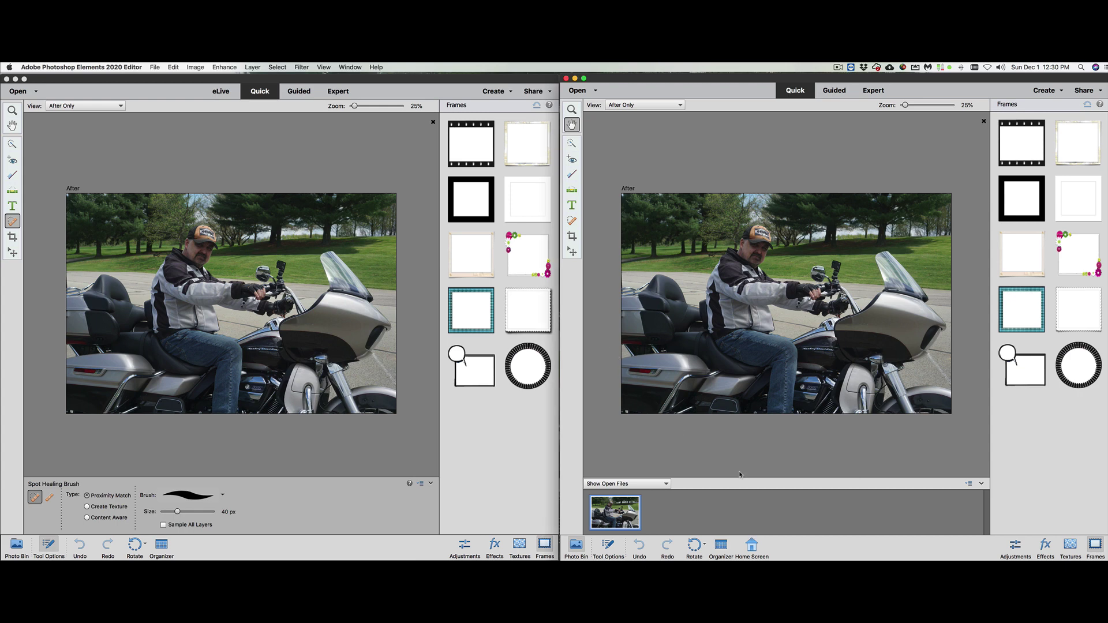
# Put the 2018 and 2020 editors in Guided mode to compare their Basics edits
pyautogui.click(306, 146)
pyautogui.click(300, 92)
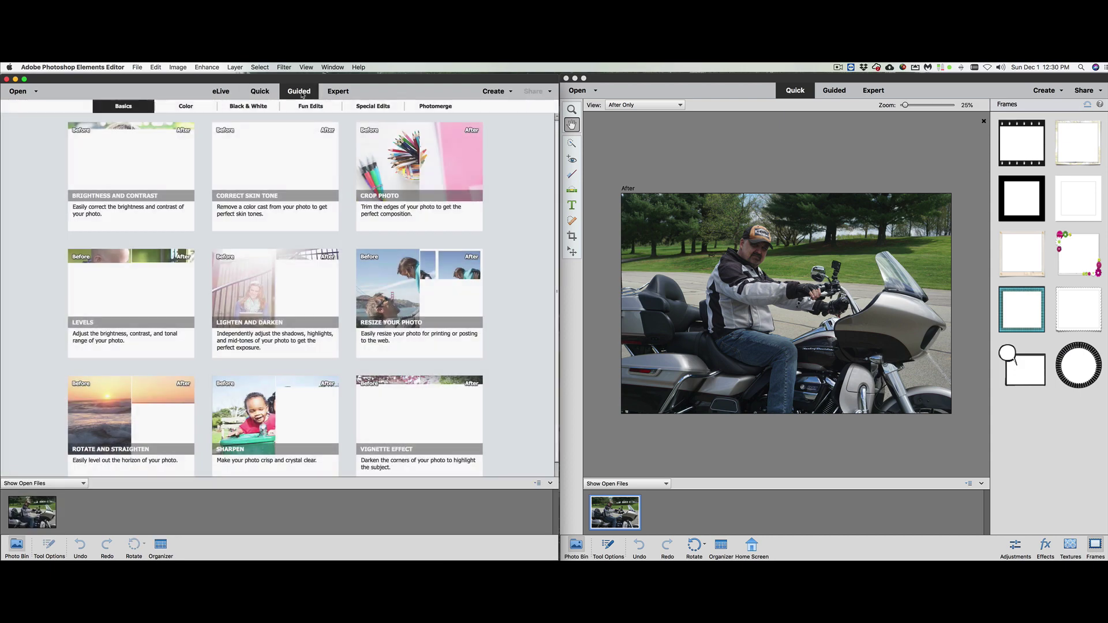
pyautogui.click(835, 92)
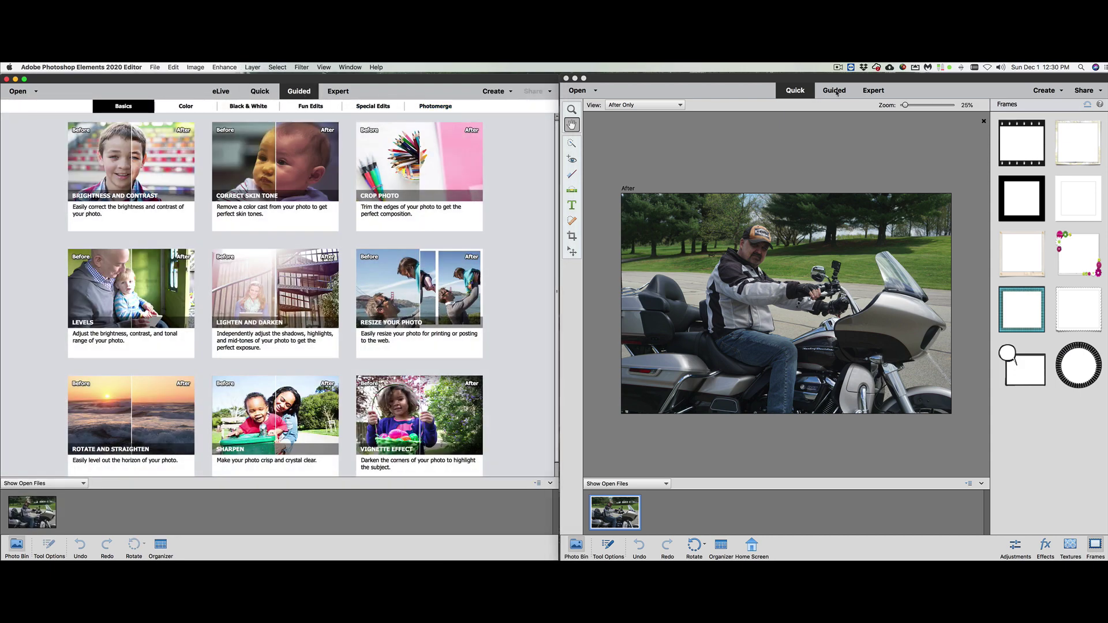
pyautogui.click(835, 91)
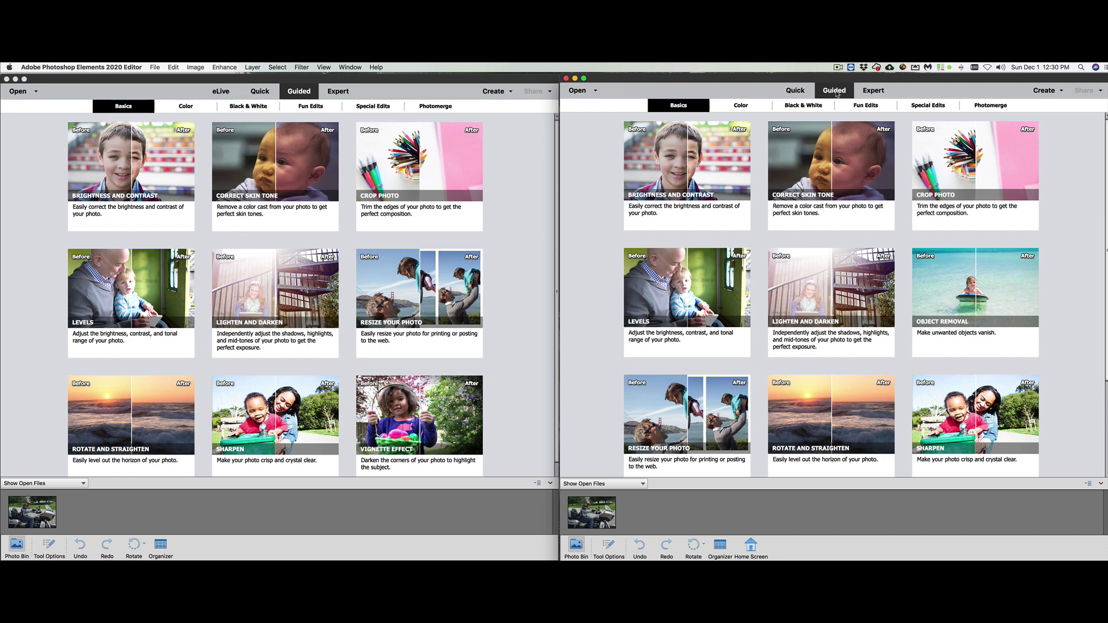
pyautogui.click(835, 91)
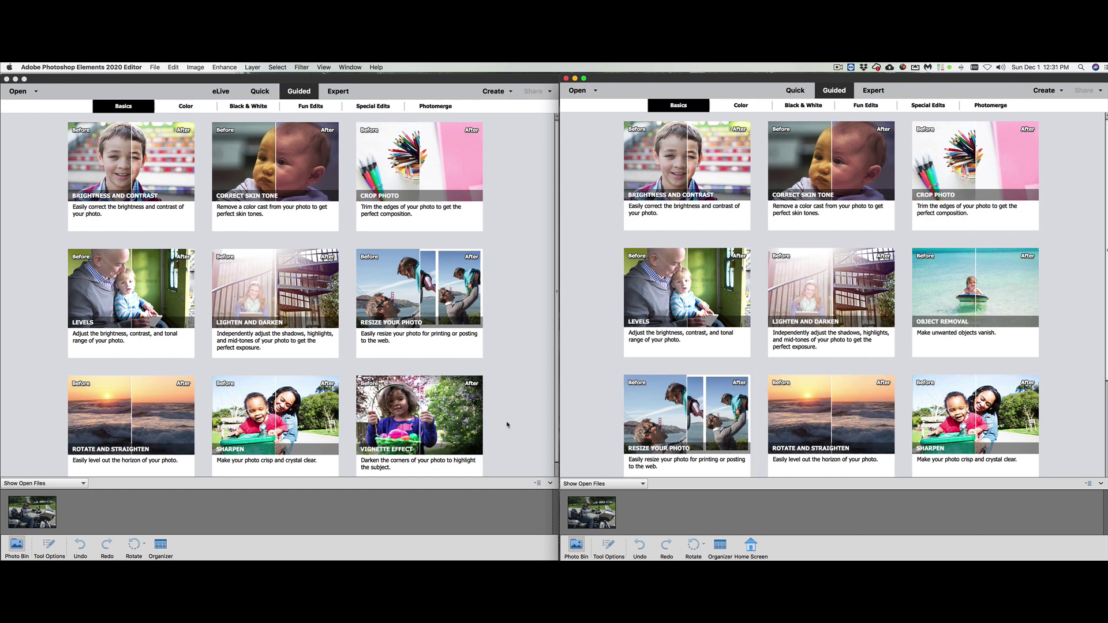
pyautogui.scroll(-5, 595, 419)
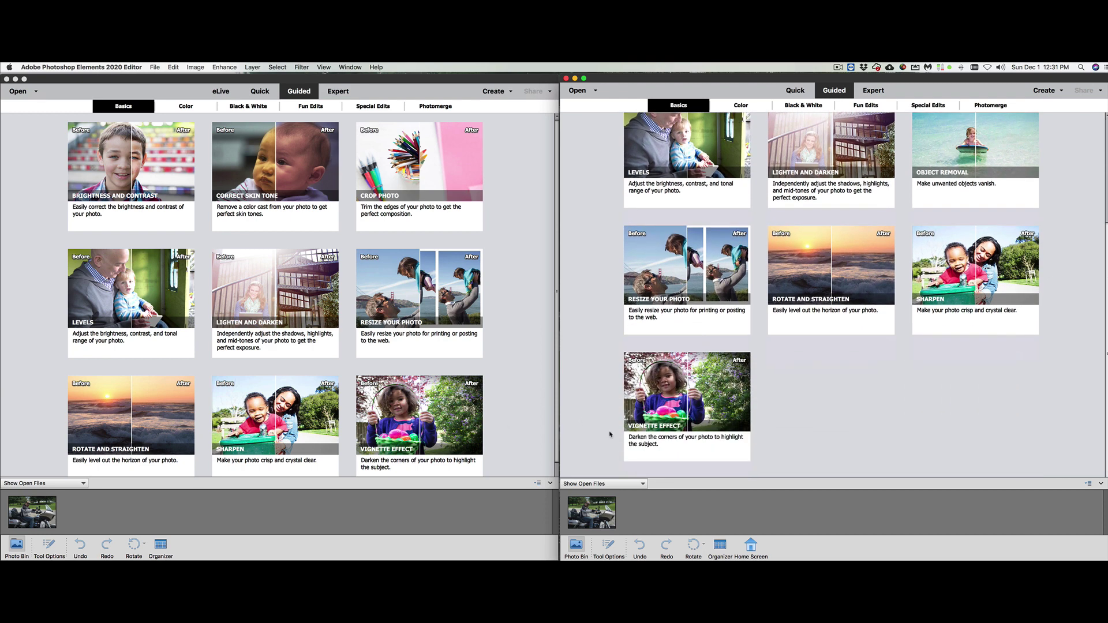
pyautogui.scroll(-1, 524, 437)
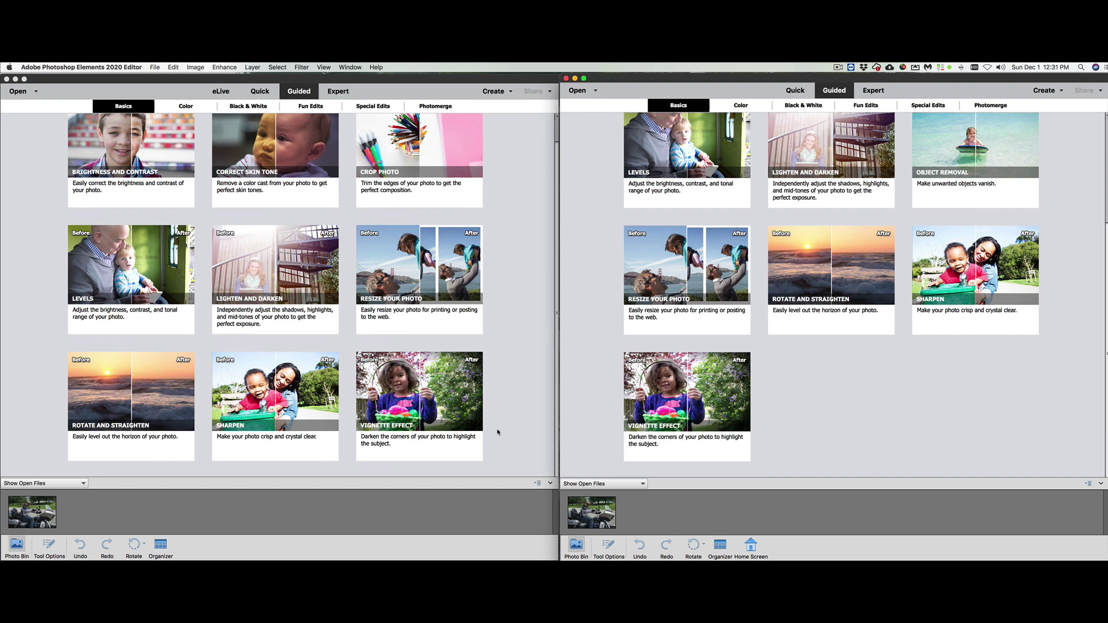
pyautogui.scroll(1, 506, 427)
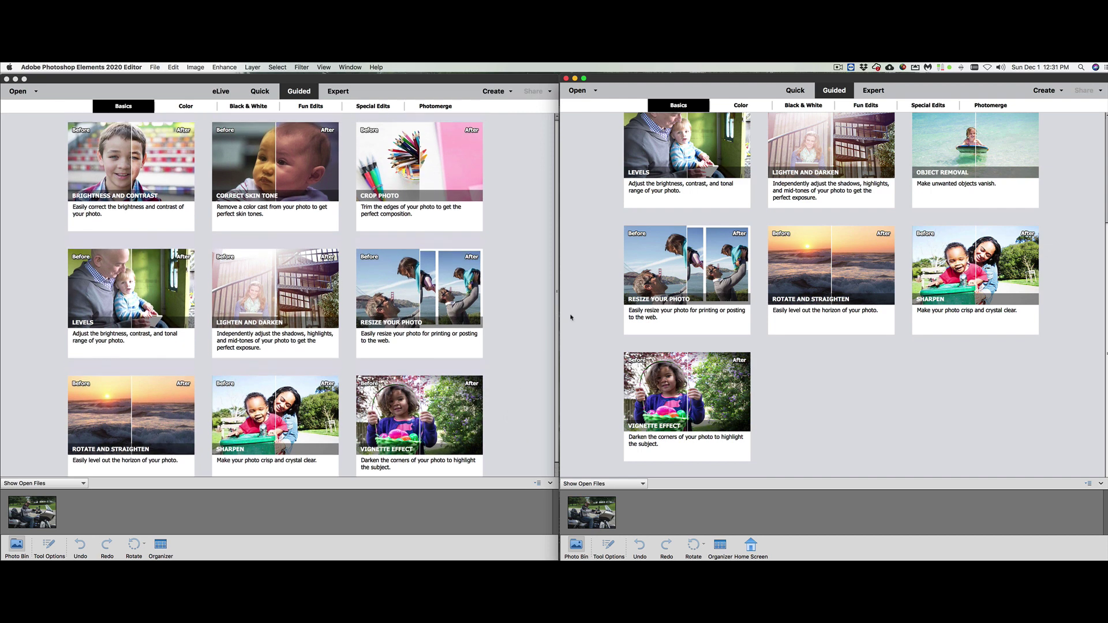
pyautogui.scroll(5, 577, 311)
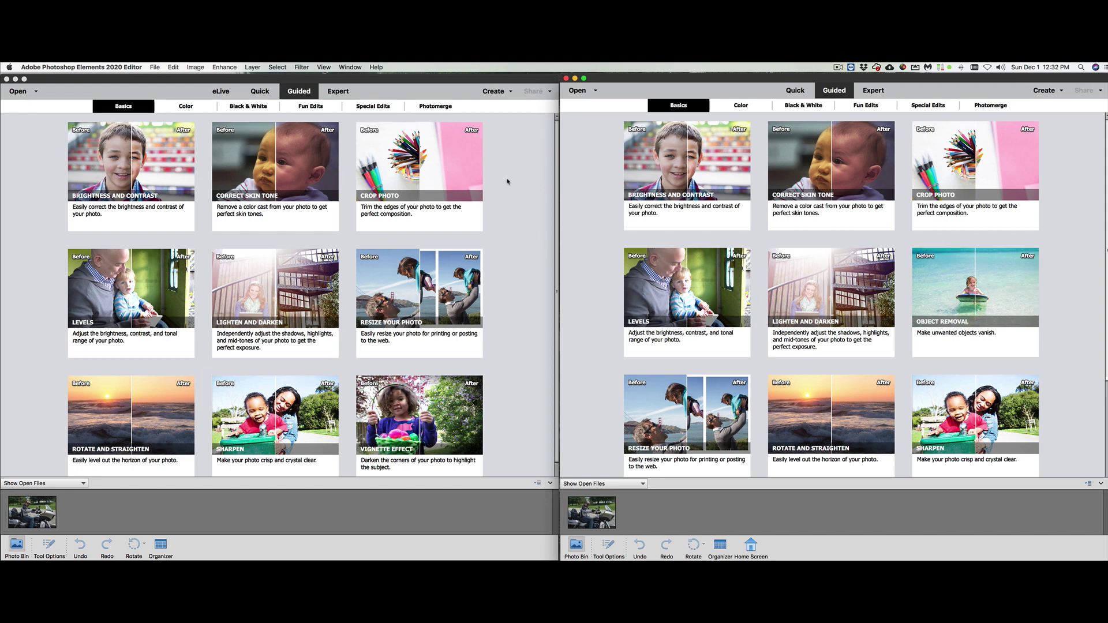
# Put both editors in Expert mode and pick the Magic Wand (Tolerance 101) in the 2018 editor
pyautogui.click(341, 93)
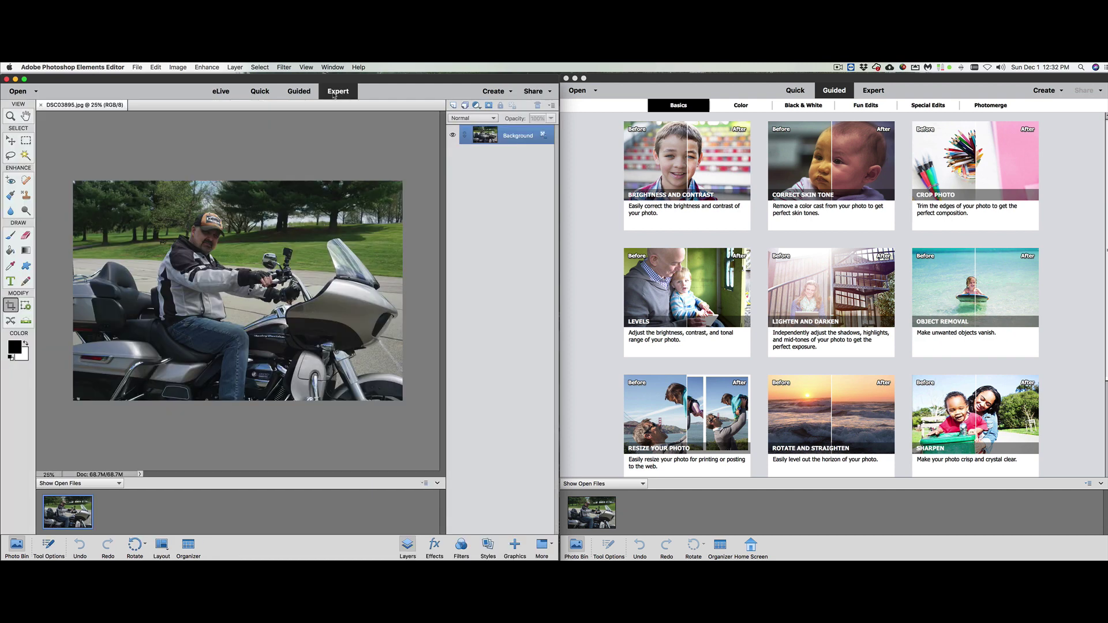
pyautogui.click(873, 90)
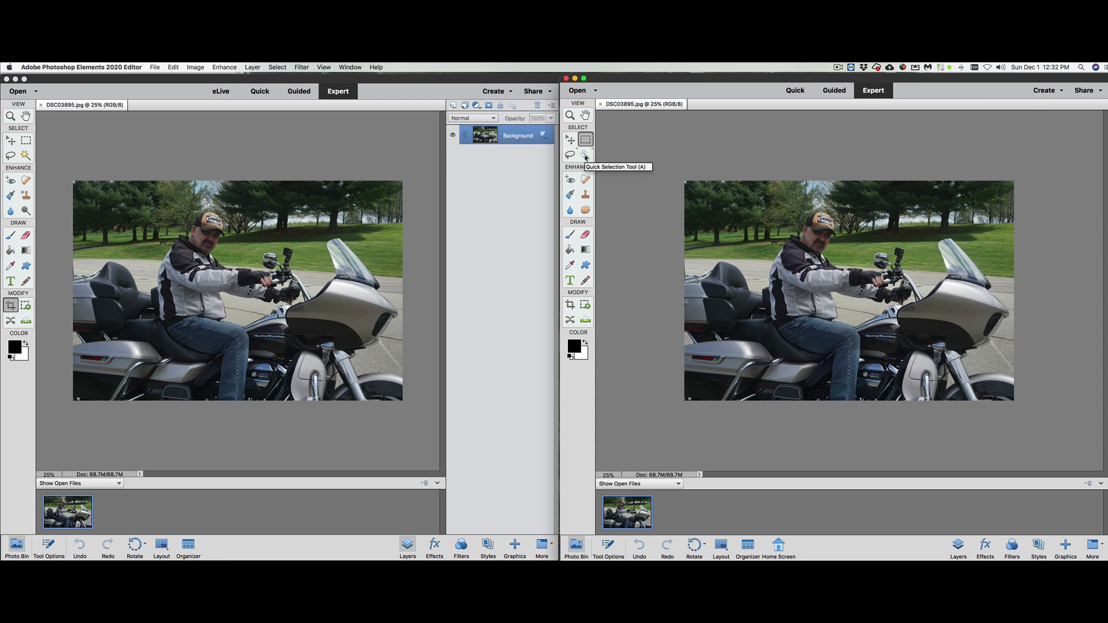
pyautogui.click(26, 156)
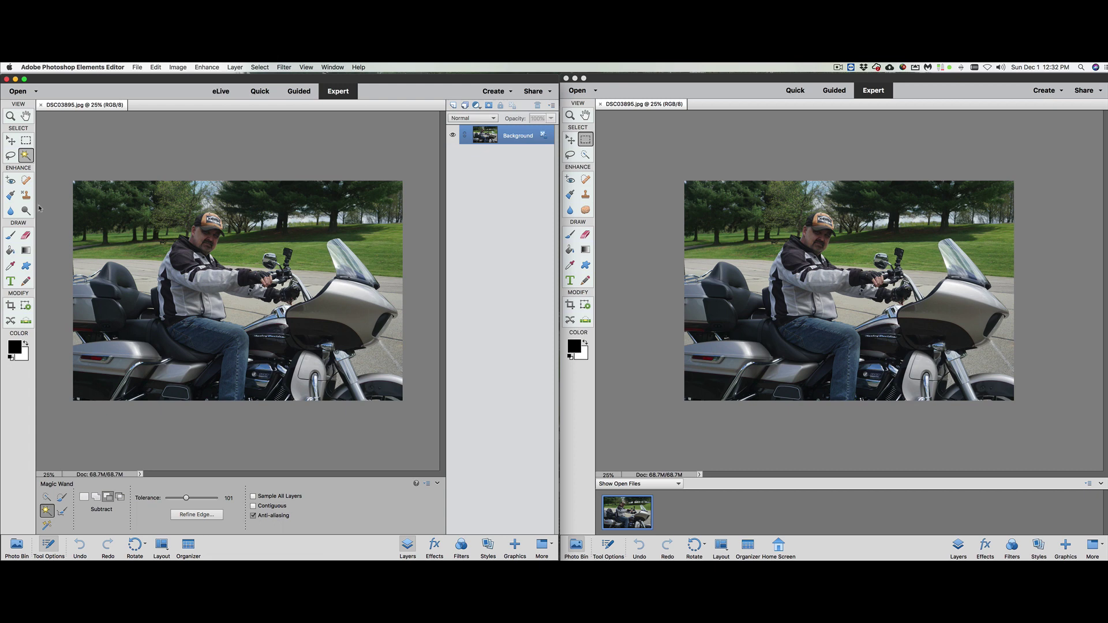
# Pick the Spot Healing Brush in both editors, then the Brush tool in the 2020 editor
pyautogui.click(26, 181)
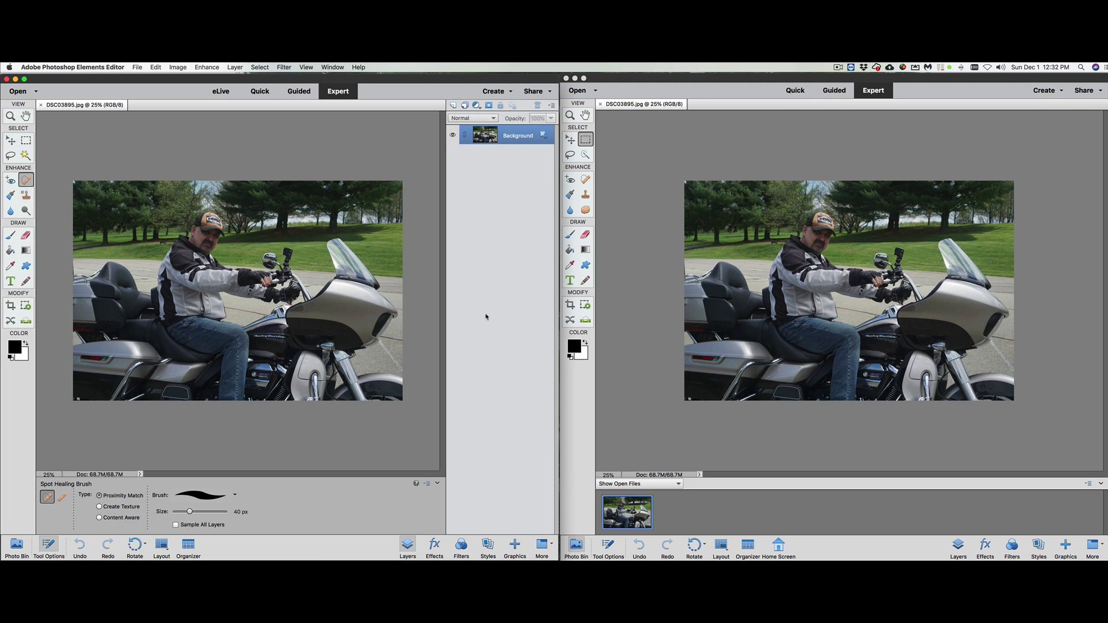
pyautogui.click(585, 180)
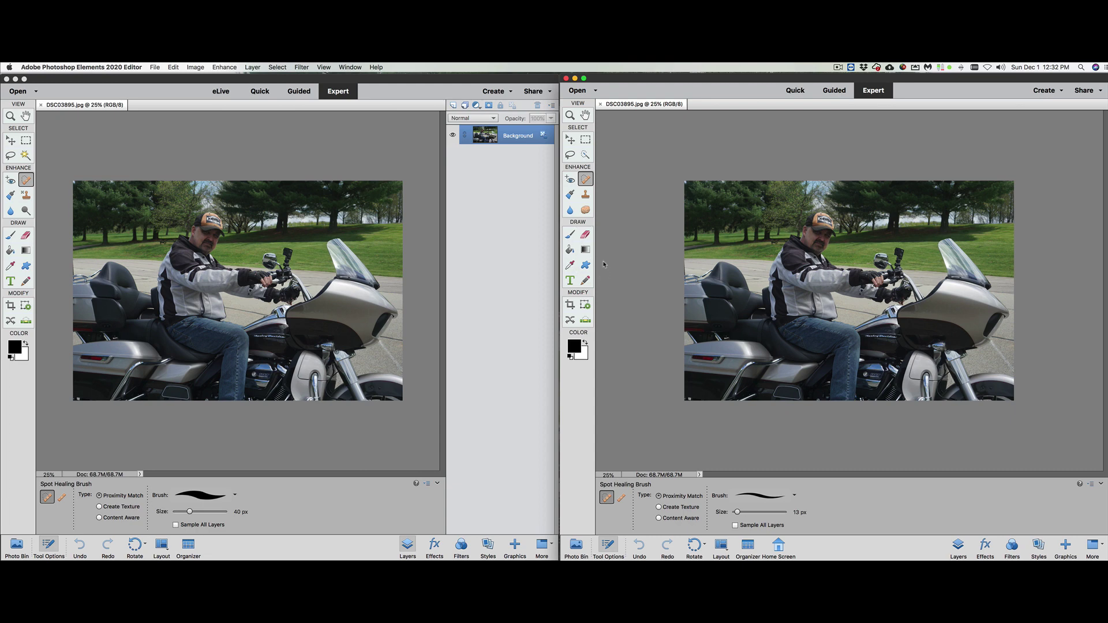
pyautogui.click(570, 235)
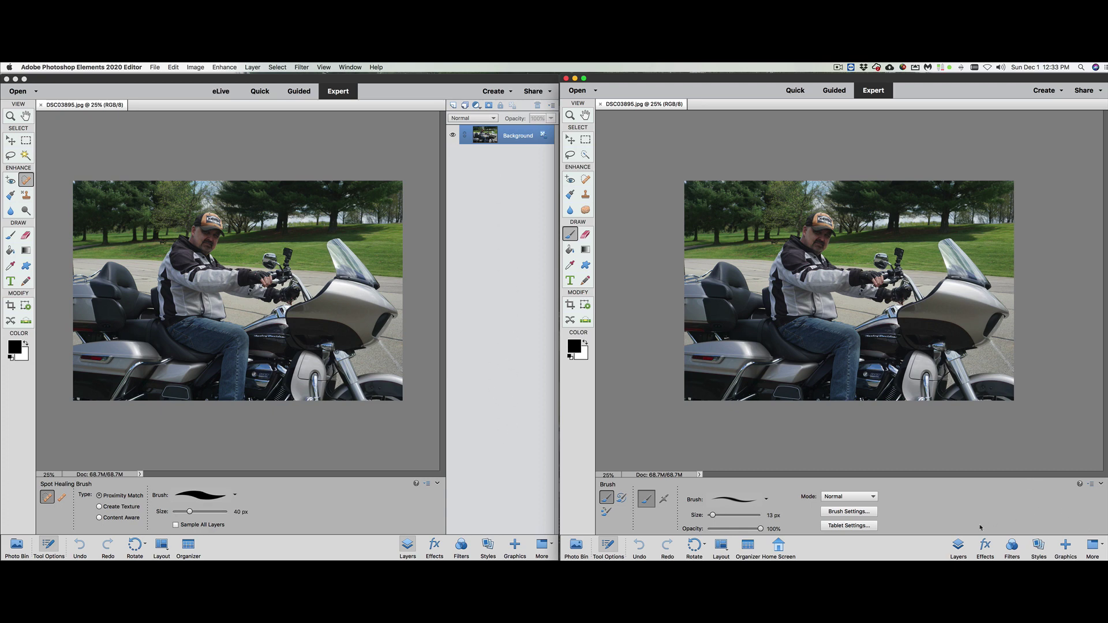
# Browse both editors' effect categories, leaving 2018 on Faded Photo and 2020 on Artistic filters
pyautogui.click(958, 545)
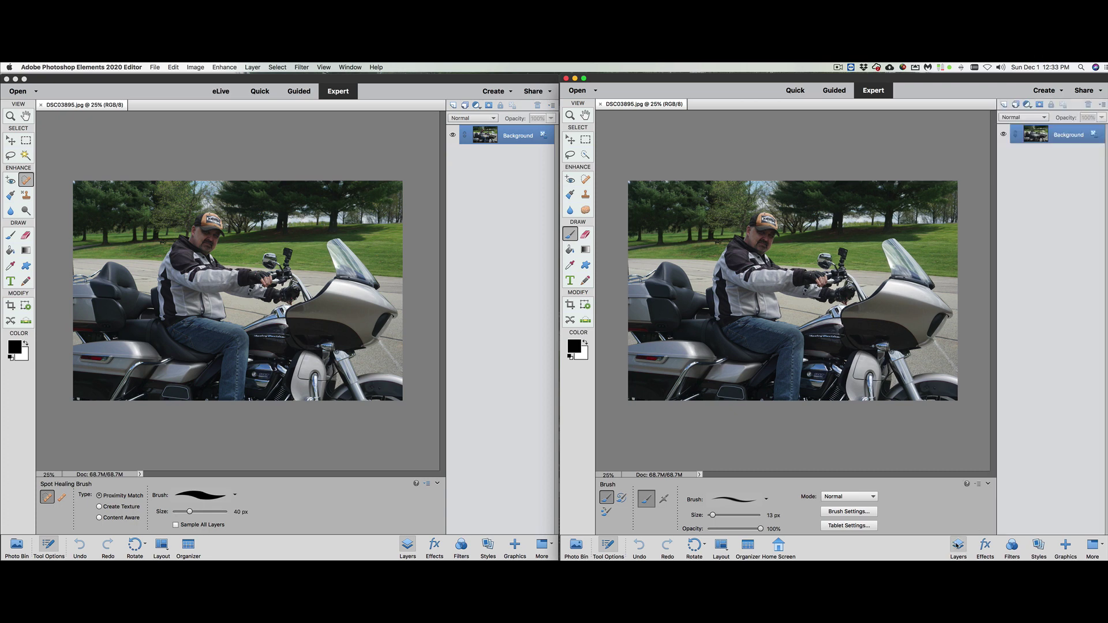
pyautogui.click(985, 546)
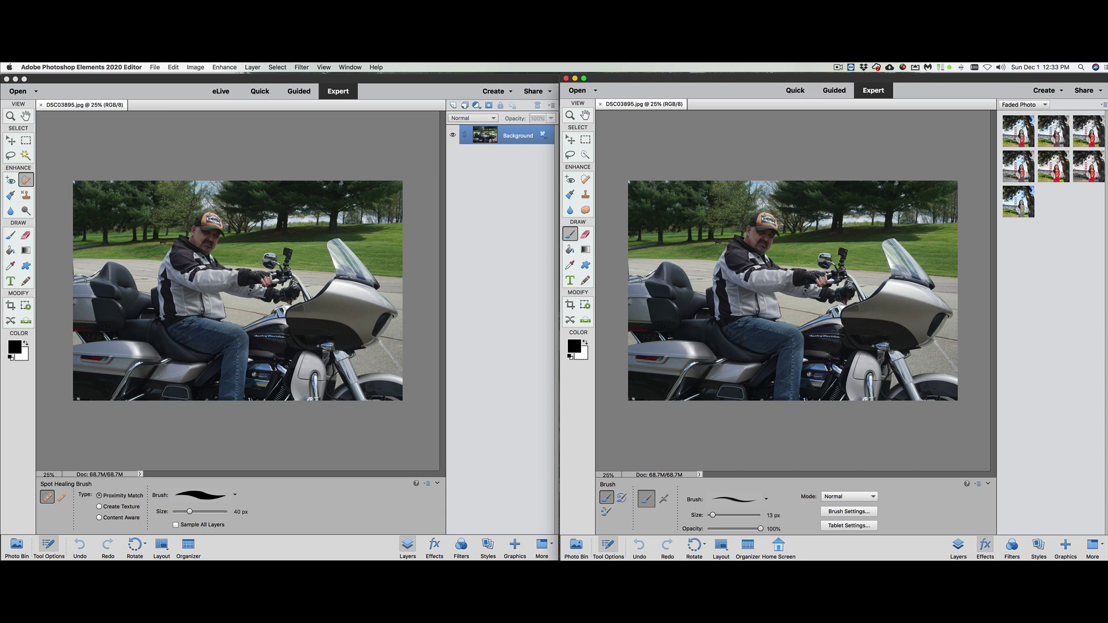
pyautogui.click(1048, 105)
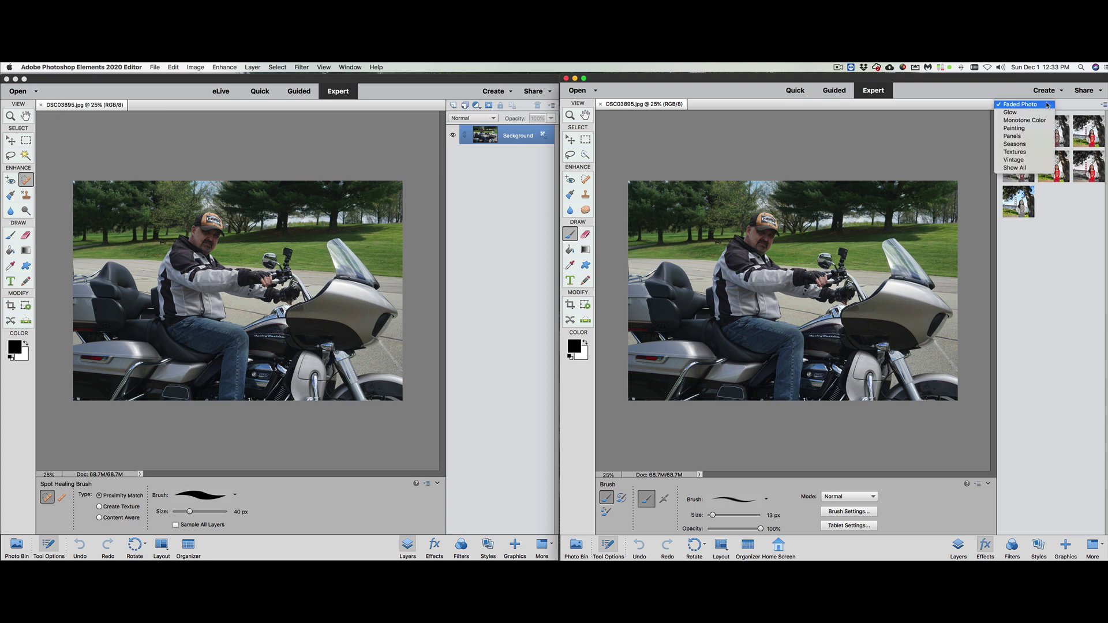
pyautogui.click(435, 547)
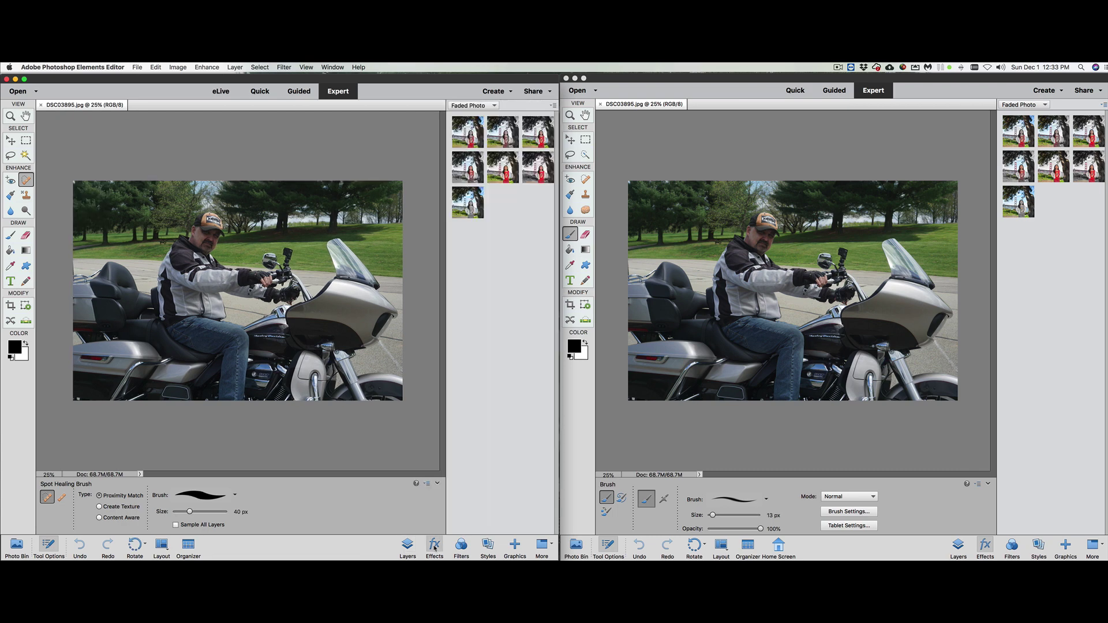
pyautogui.click(495, 106)
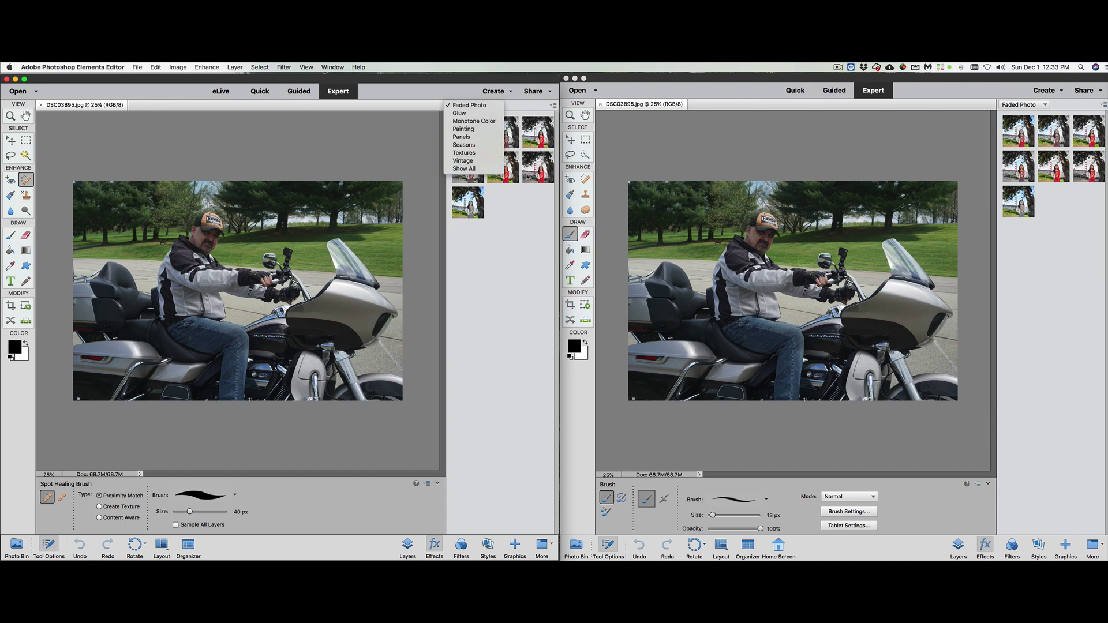
pyautogui.click(1045, 106)
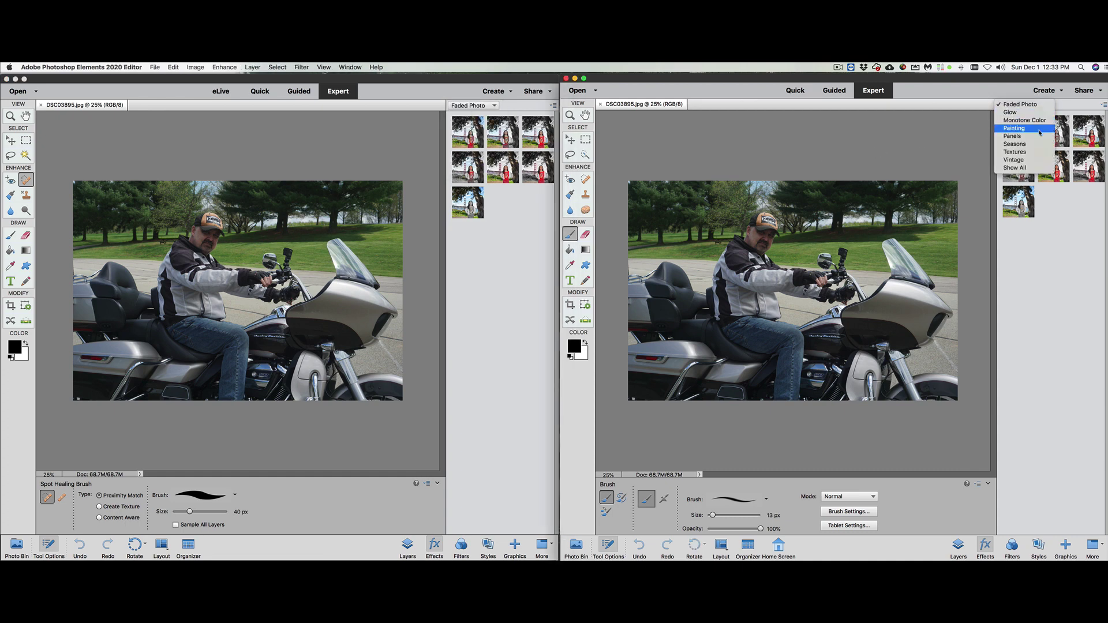
pyautogui.click(1057, 214)
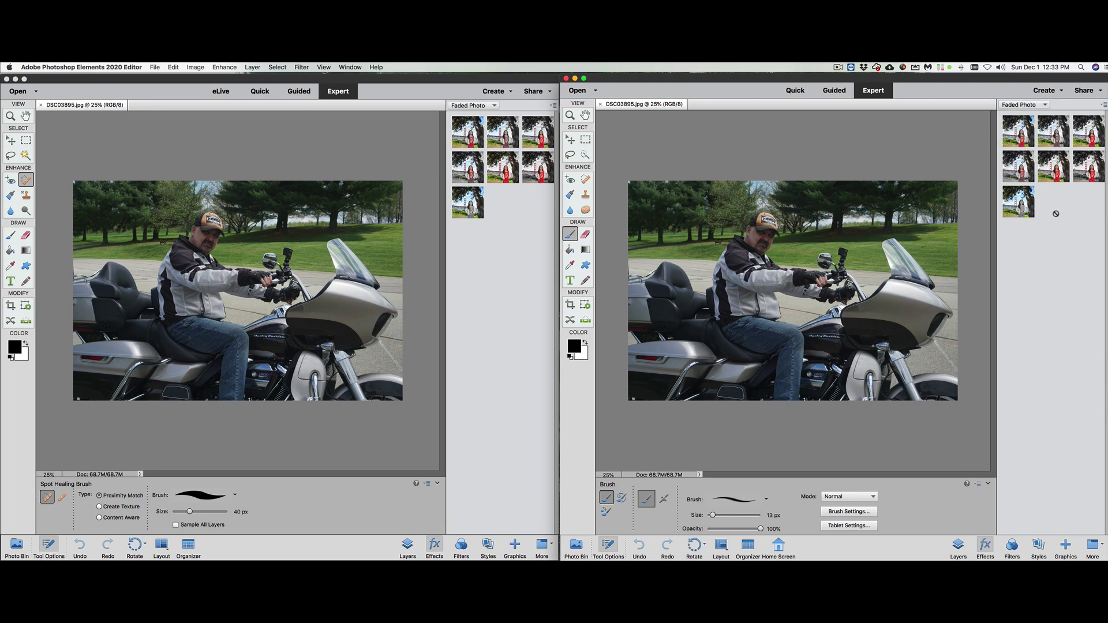
pyautogui.click(1013, 542)
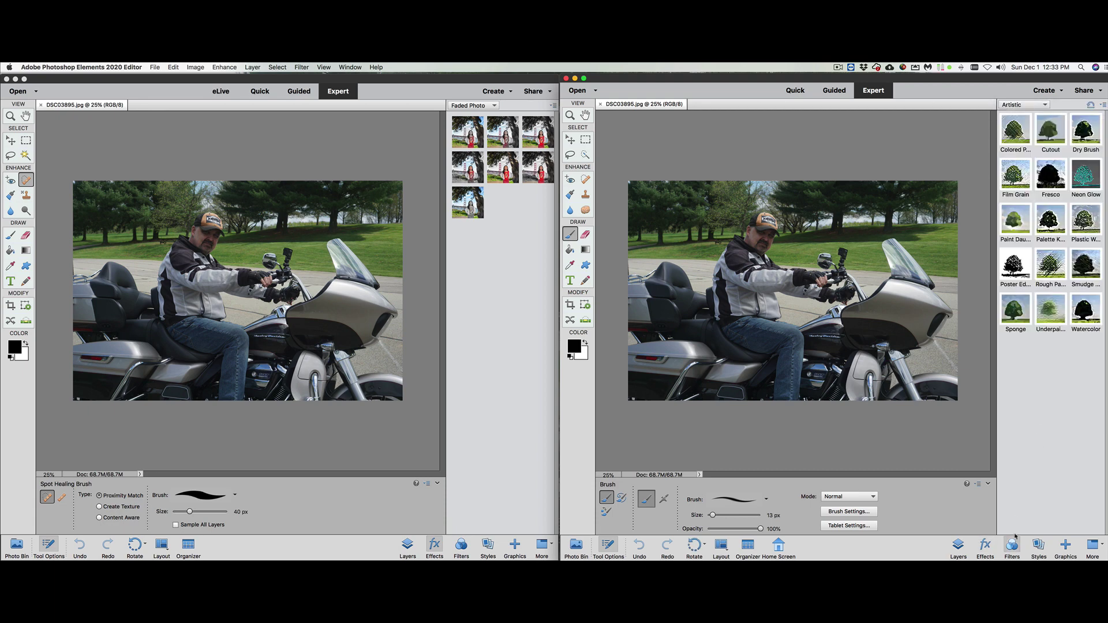
# Show the Filters panel in the 2018 editor and view the filter categories in both editors
pyautogui.click(466, 546)
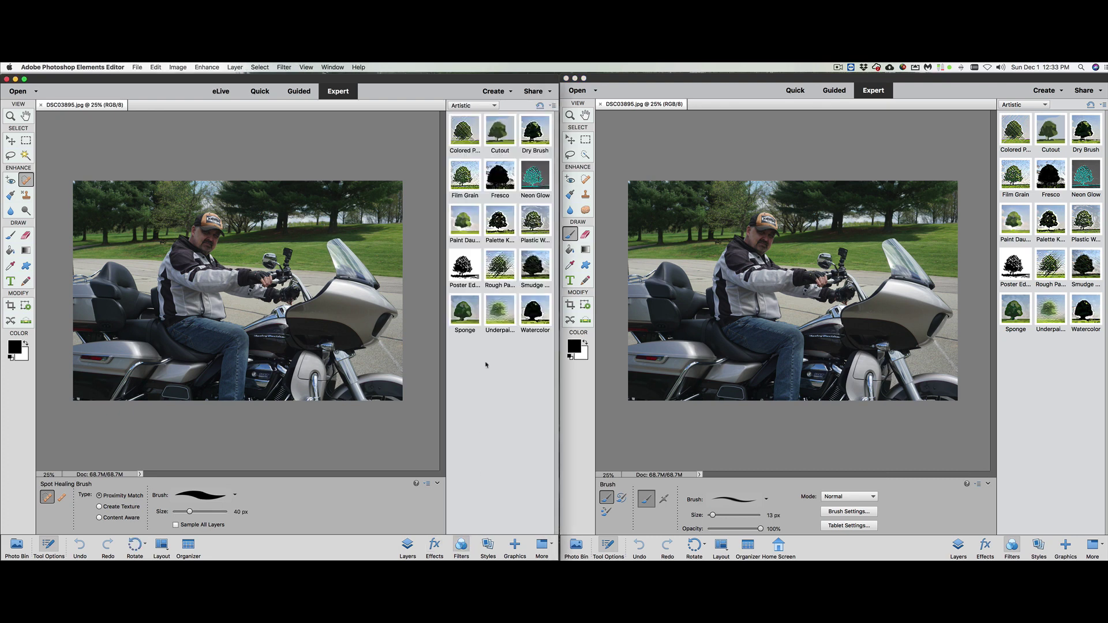
pyautogui.click(494, 108)
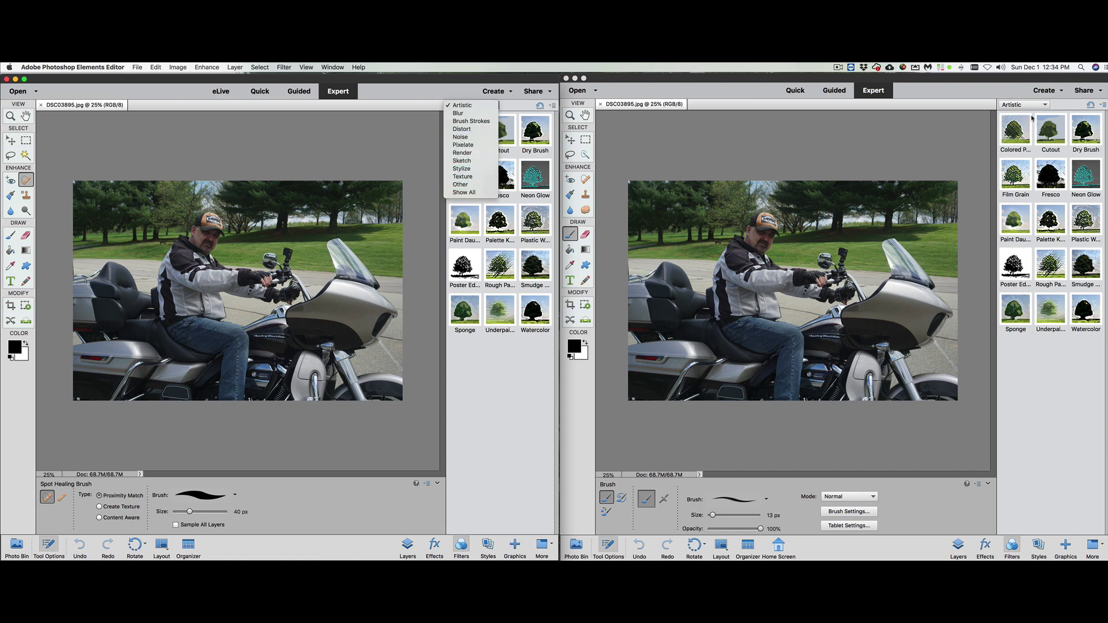
pyautogui.click(1046, 106)
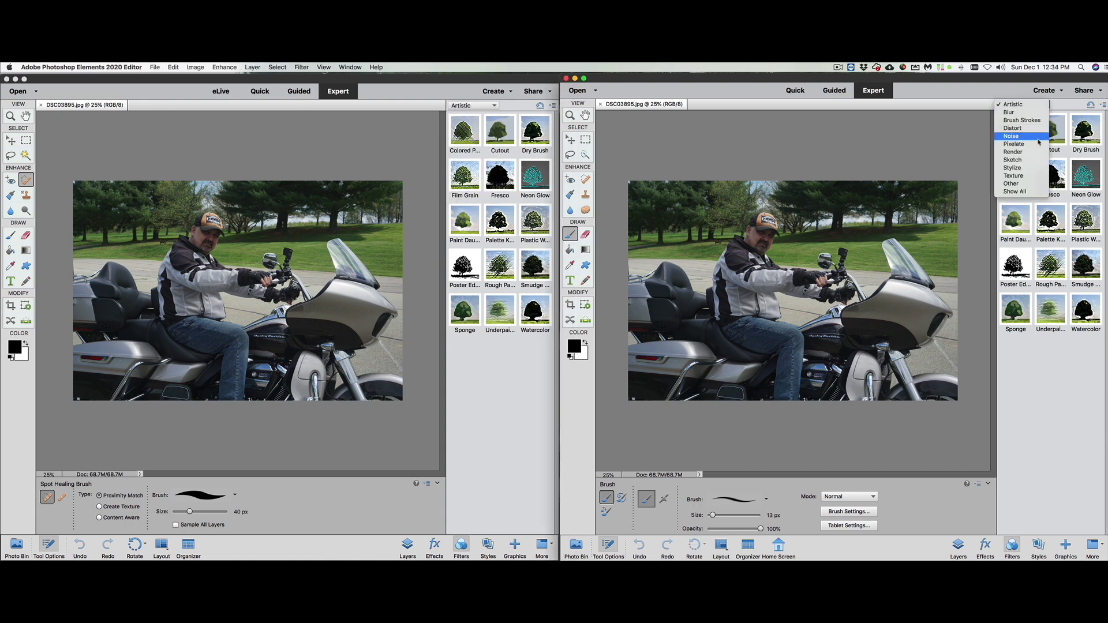
# Switch both editors to the Styles panel with the Bevels category selected
pyautogui.click(1042, 335)
pyautogui.click(1039, 545)
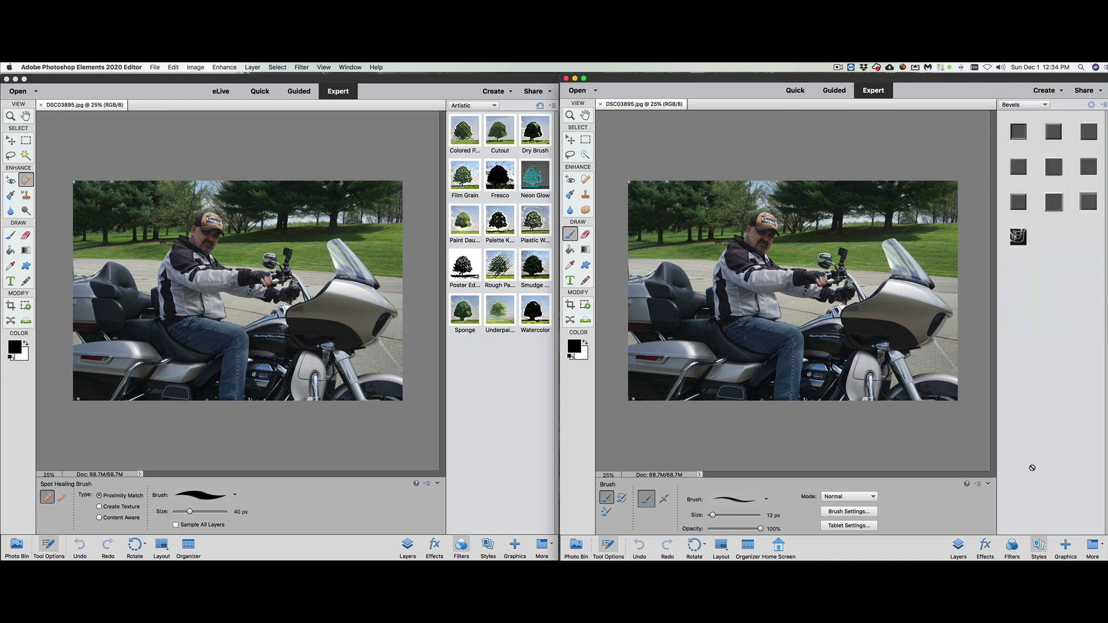
pyautogui.click(487, 545)
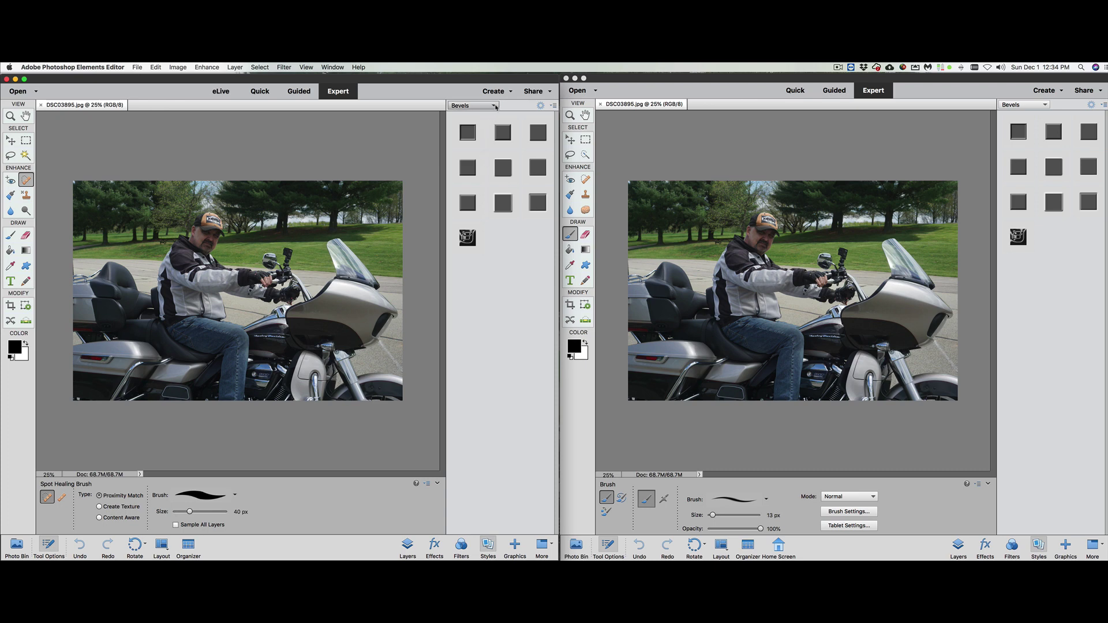
pyautogui.click(496, 106)
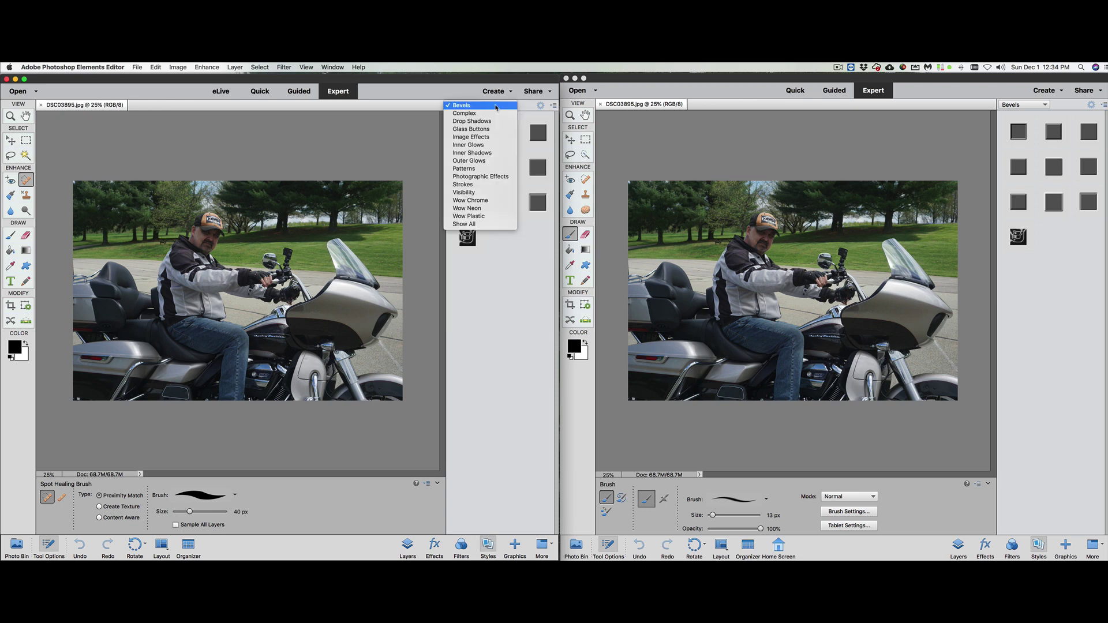
pyautogui.click(1046, 108)
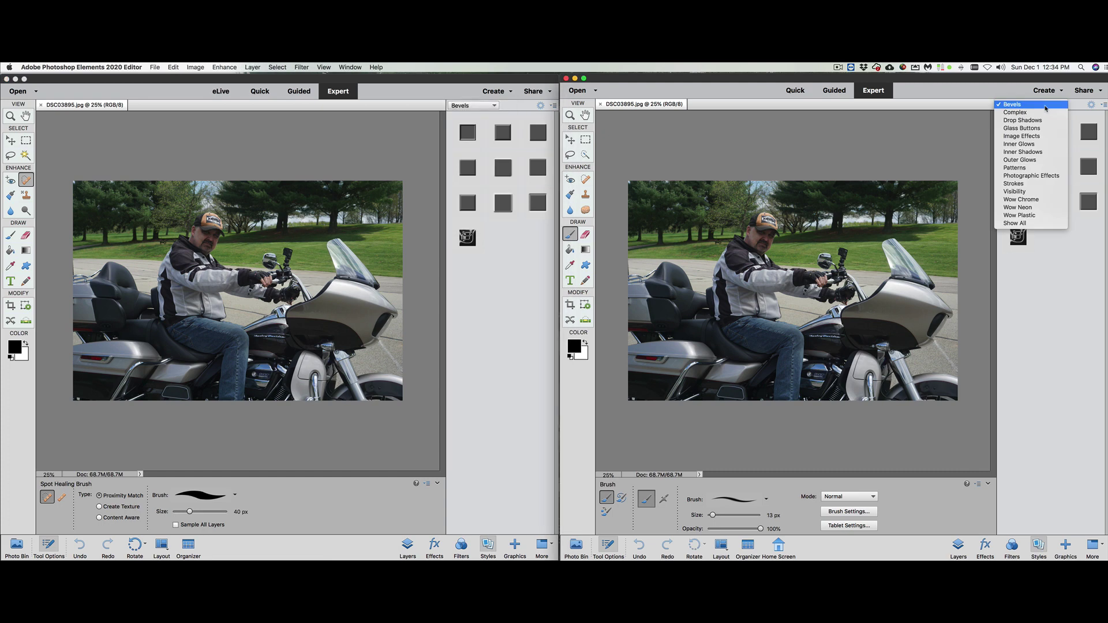
pyautogui.click(1045, 106)
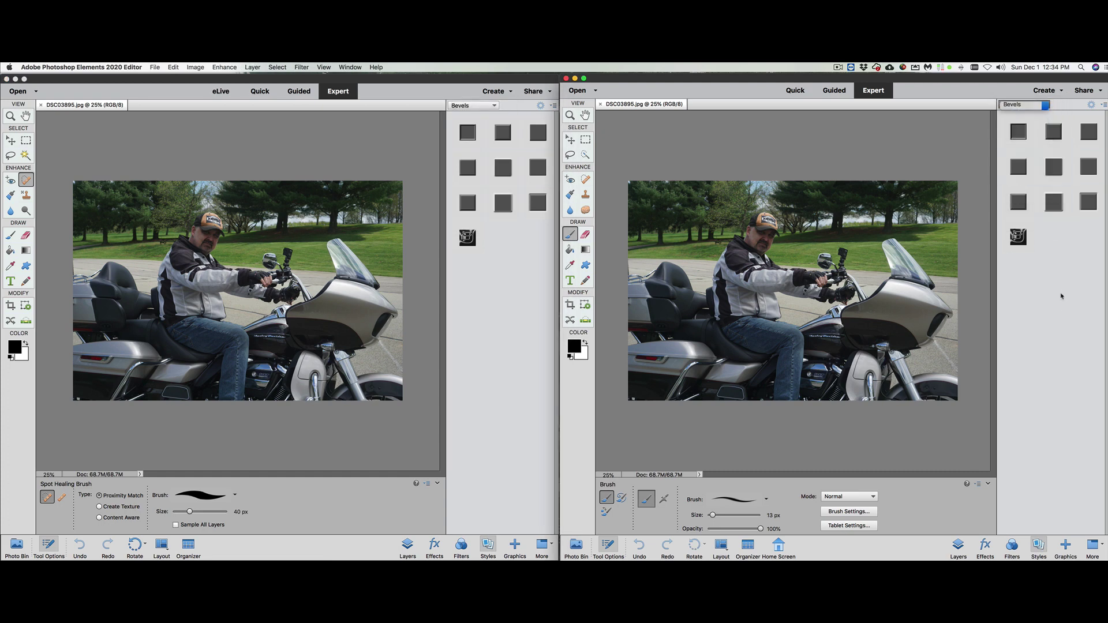
# Open the Graphics library in both editors and scroll through the Backgrounds
pyautogui.click(1065, 544)
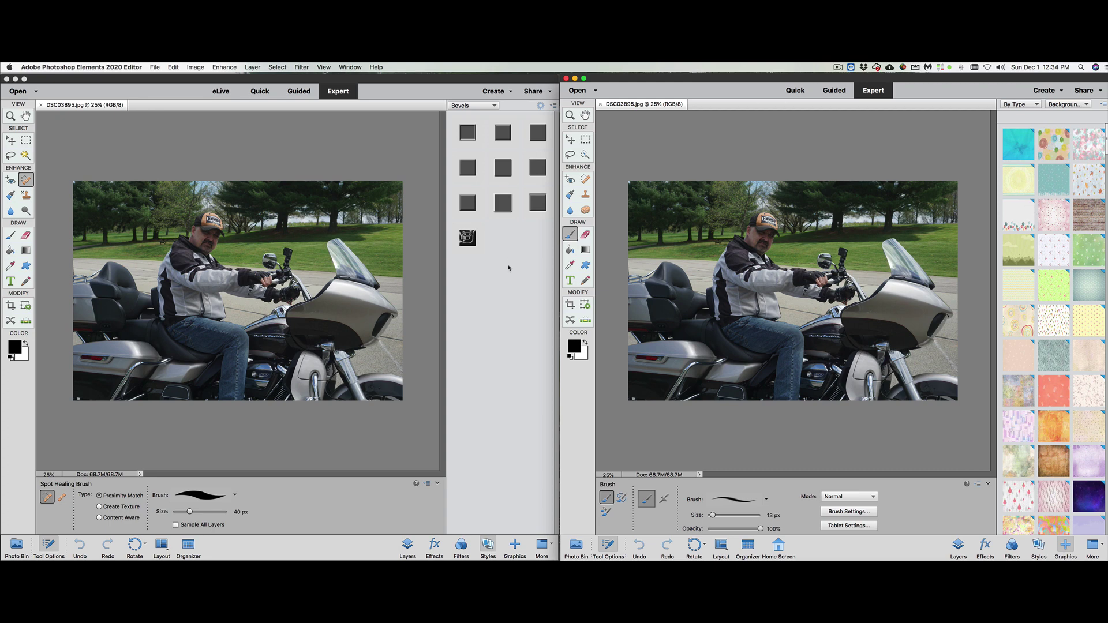
pyautogui.click(516, 544)
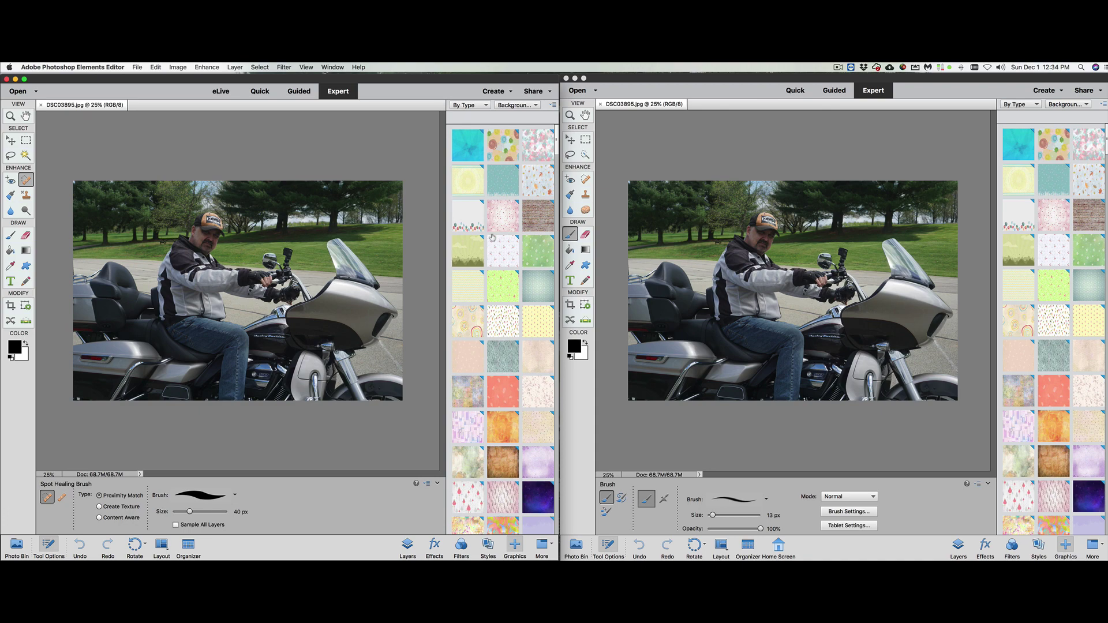
pyautogui.scroll(-5, 491, 243)
pyautogui.scroll(-10, 492, 242)
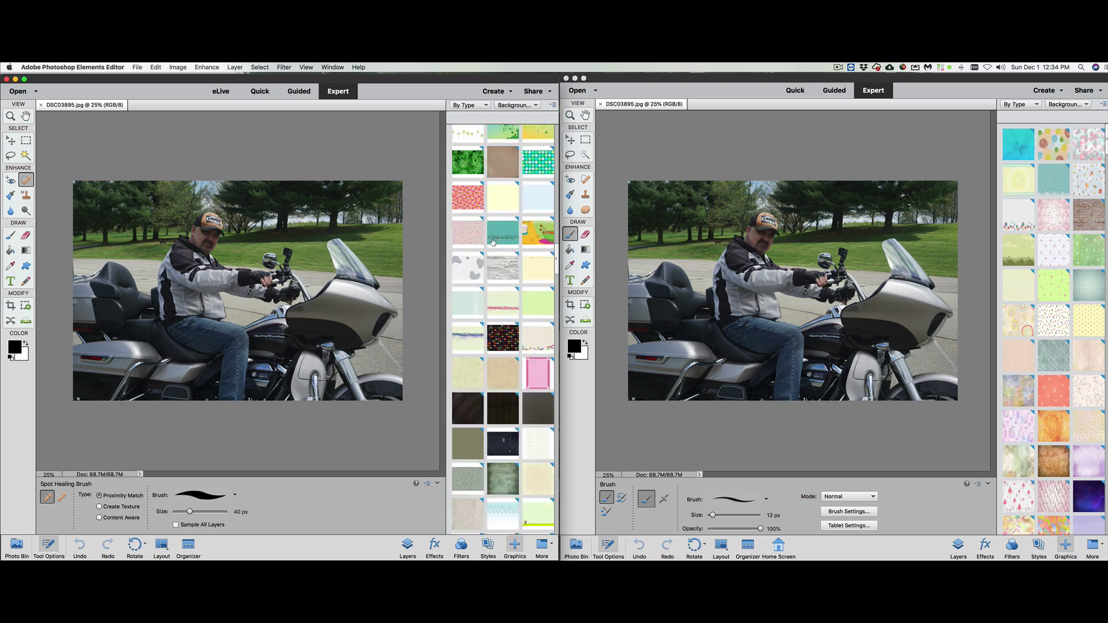
pyautogui.scroll(15, 492, 242)
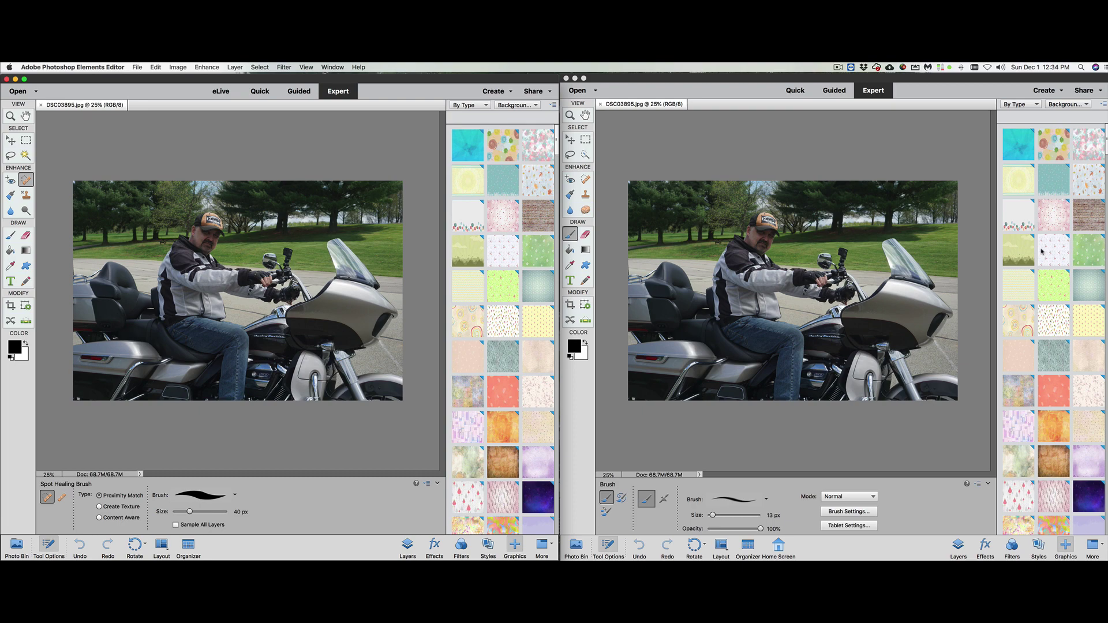
pyautogui.scroll(-15, 1040, 253)
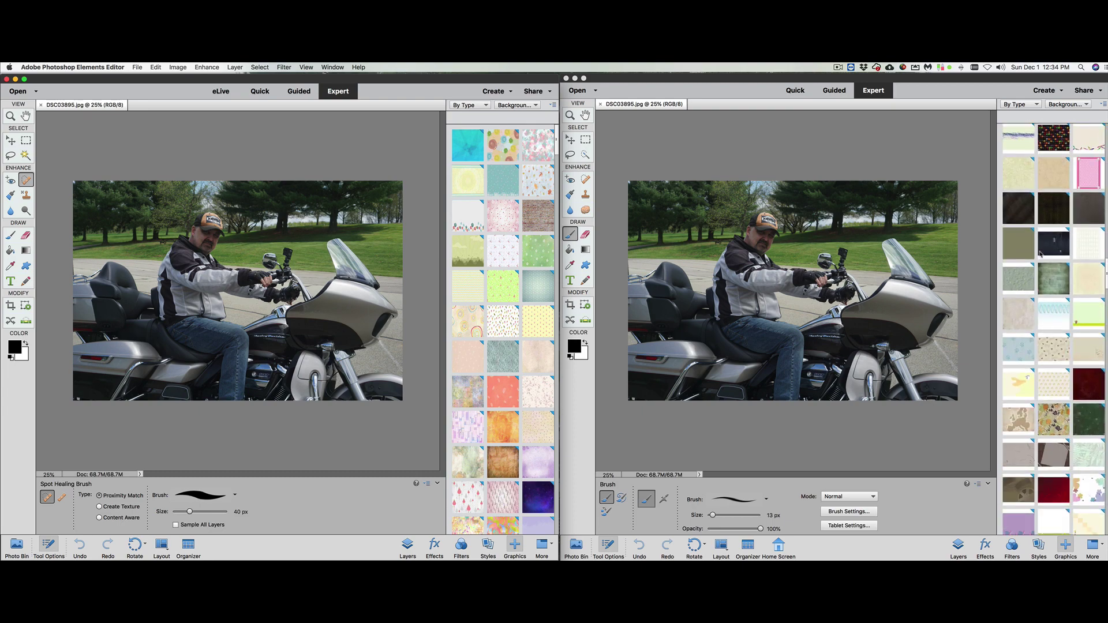
pyautogui.scroll(15, 1041, 253)
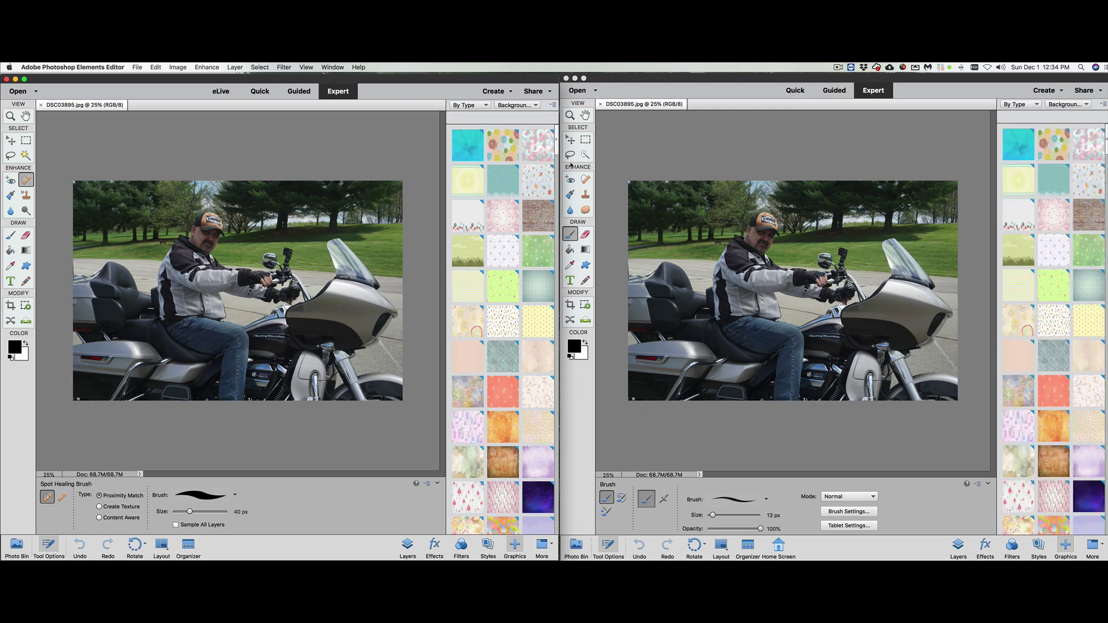
# Set both graphics type lists to Frames, then switch the 2018 editor to Graphics clip-art
pyautogui.click(537, 106)
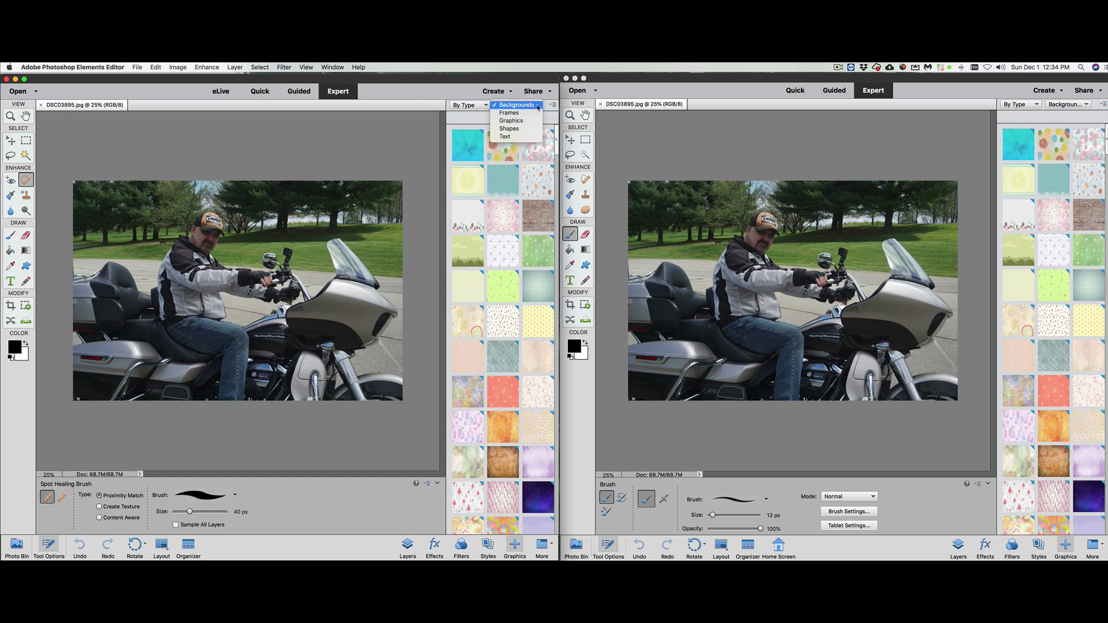
pyautogui.click(531, 113)
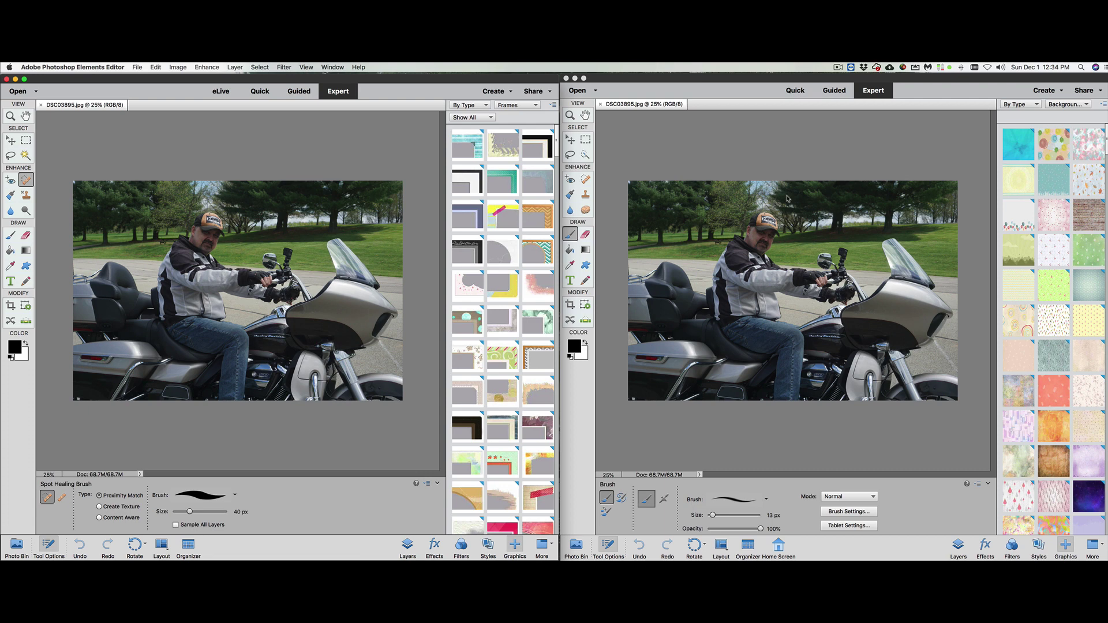
pyautogui.click(1088, 107)
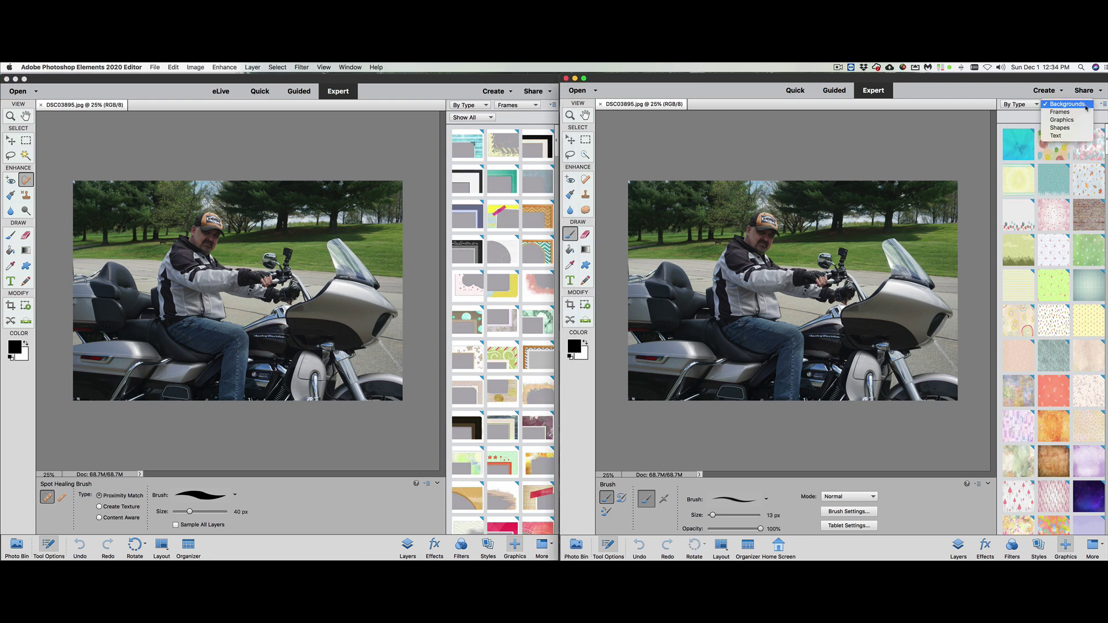
pyautogui.click(1077, 114)
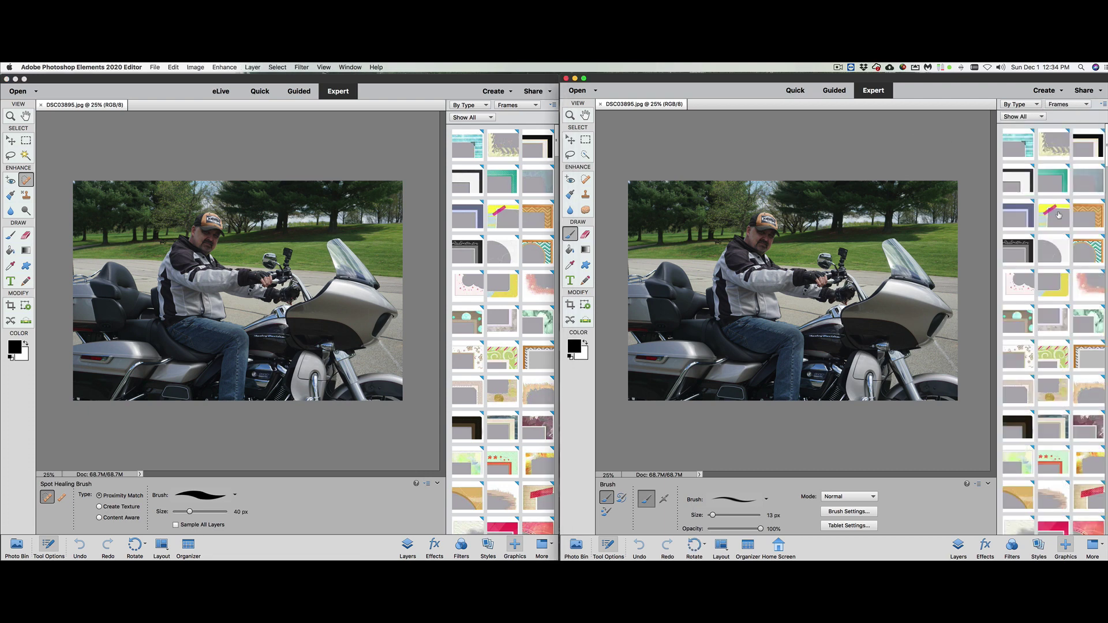
pyautogui.scroll(-2, 1057, 228)
pyautogui.scroll(2, 1058, 228)
pyautogui.click(535, 106)
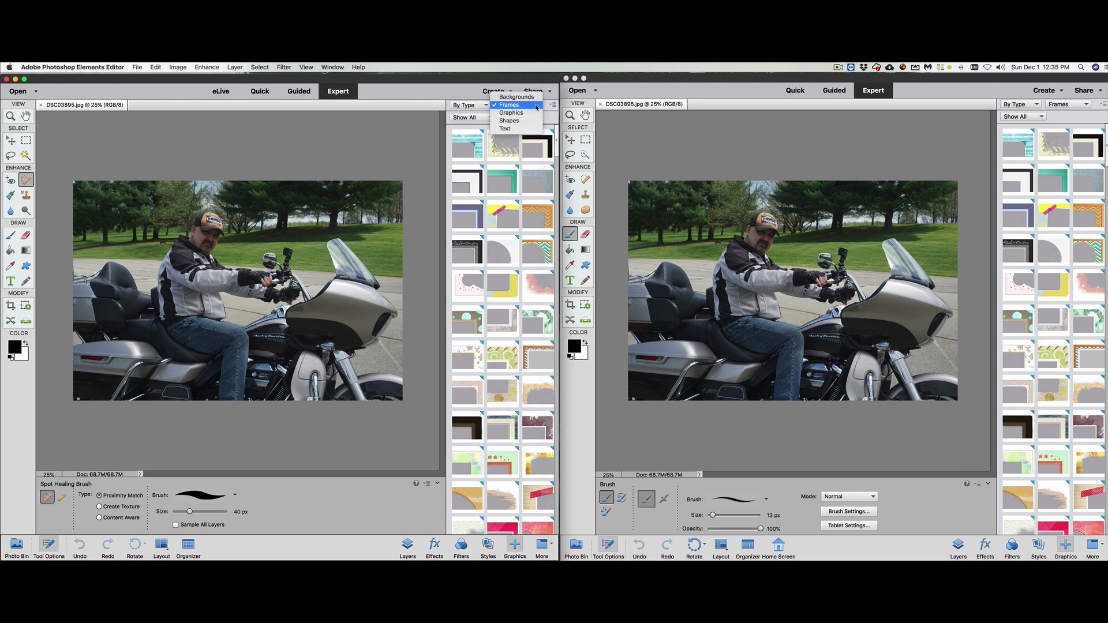
pyautogui.click(528, 114)
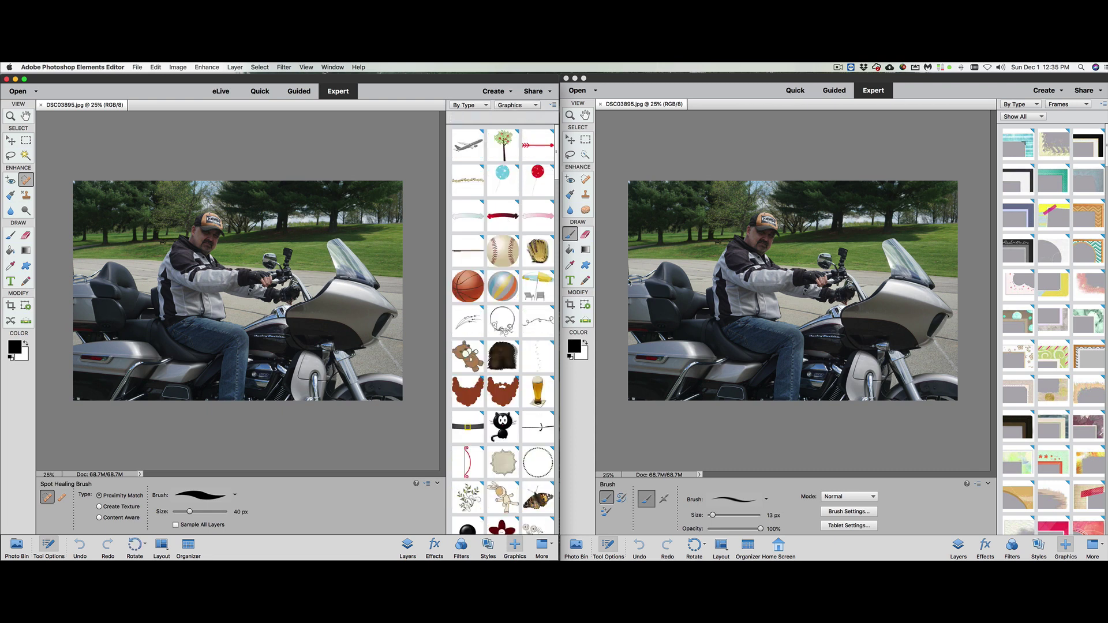
# Set the 2020 editor's graphics type to Graphics and scroll through clip-art like gift bows and hearts
pyautogui.click(1088, 105)
pyautogui.click(1080, 115)
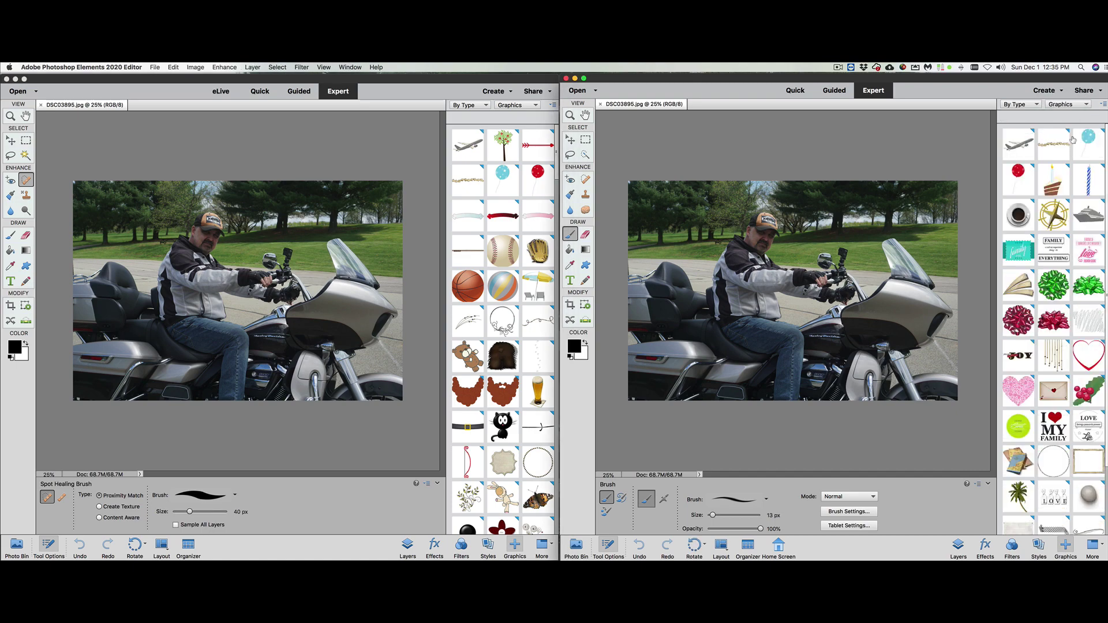
pyautogui.scroll(-3, 1049, 250)
pyautogui.scroll(3, 1049, 249)
pyautogui.scroll(-15, 525, 312)
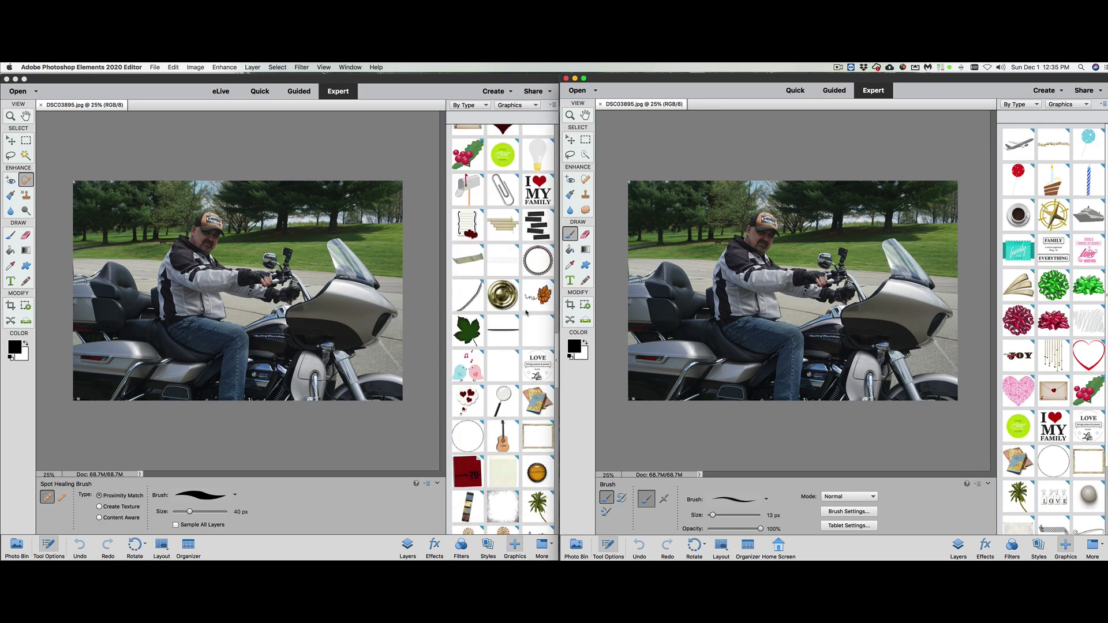
pyautogui.scroll(-10, 525, 313)
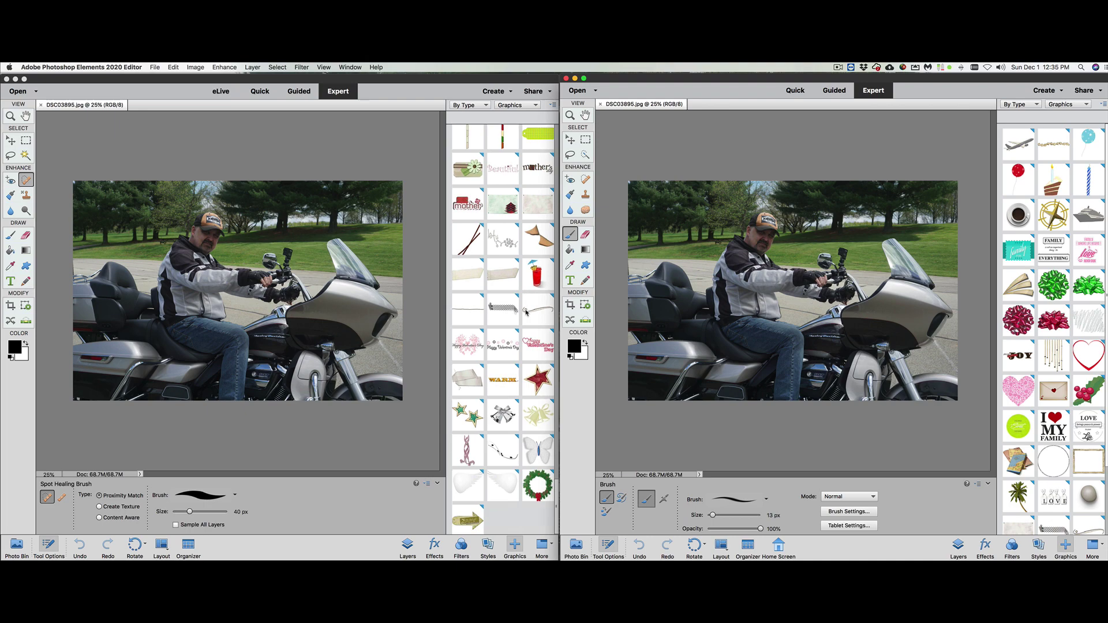
pyautogui.scroll(-3, 1042, 287)
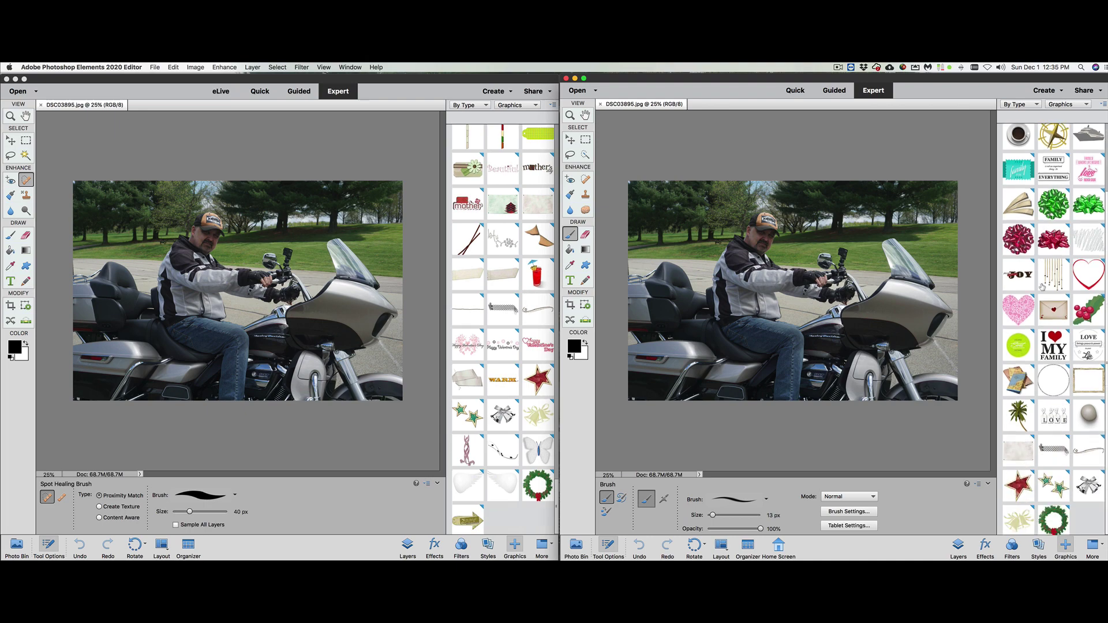
pyautogui.scroll(3, 1042, 286)
pyautogui.scroll(-3, 1042, 286)
pyautogui.scroll(3, 1042, 286)
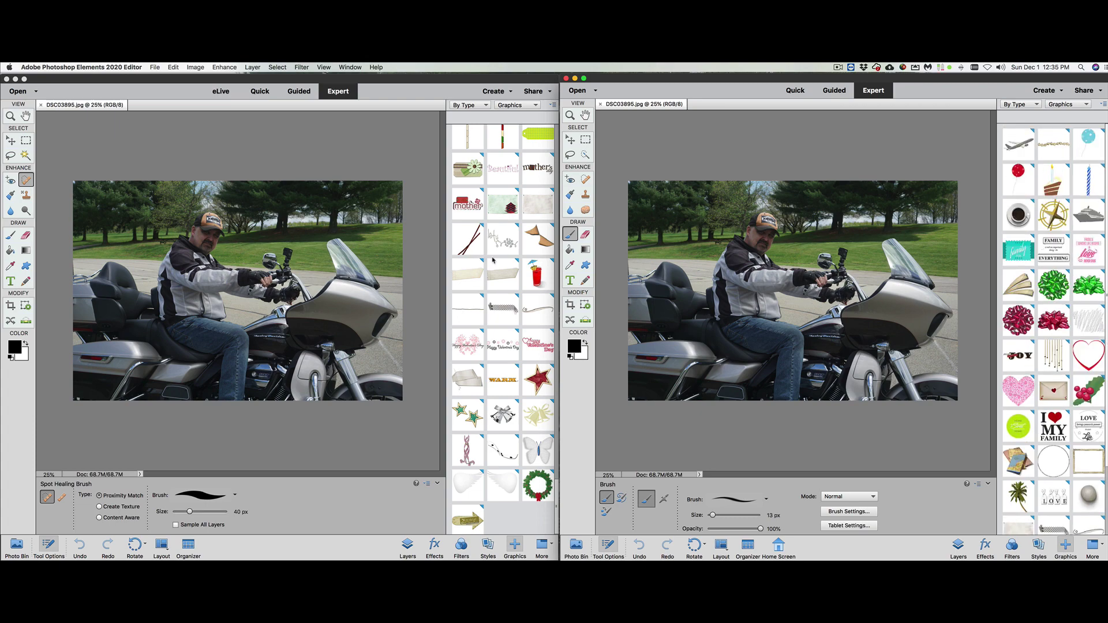
pyautogui.scroll(20, 493, 261)
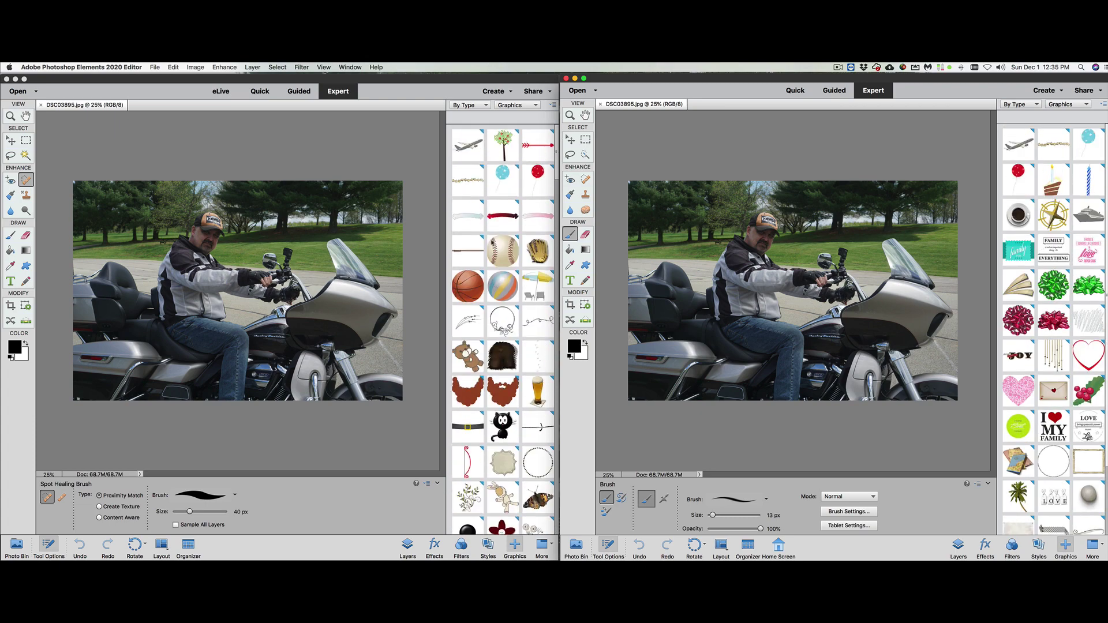
# Switch both editors' graphics type to Shapes and scroll through the shapes
pyautogui.click(536, 107)
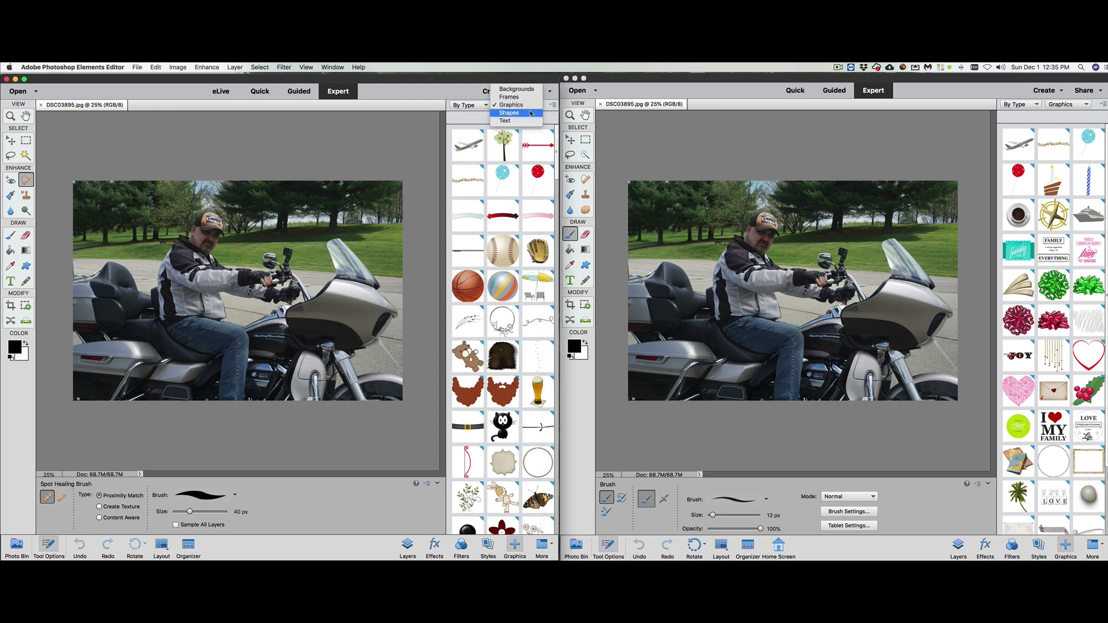
pyautogui.click(531, 113)
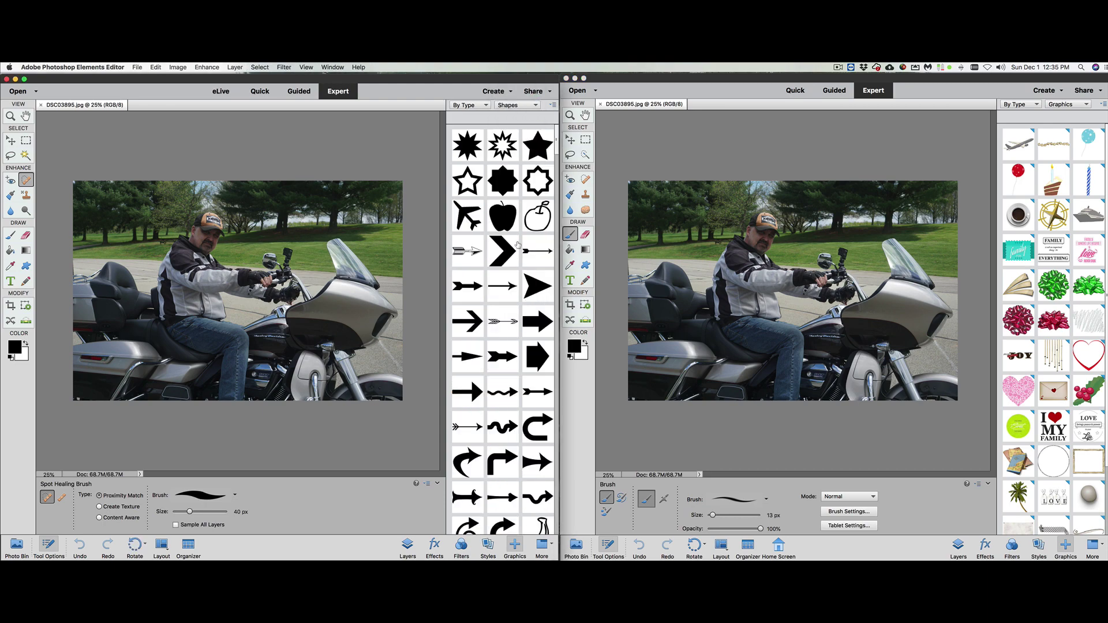
pyautogui.scroll(-5, 517, 240)
pyautogui.scroll(-10, 518, 244)
pyautogui.click(1050, 107)
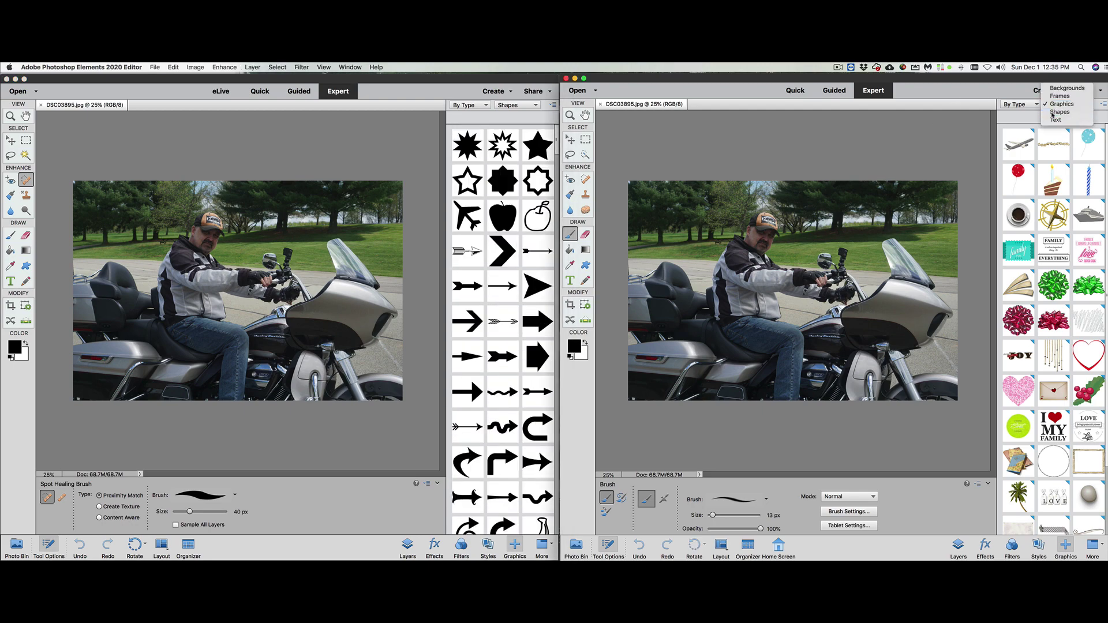
pyautogui.click(1051, 112)
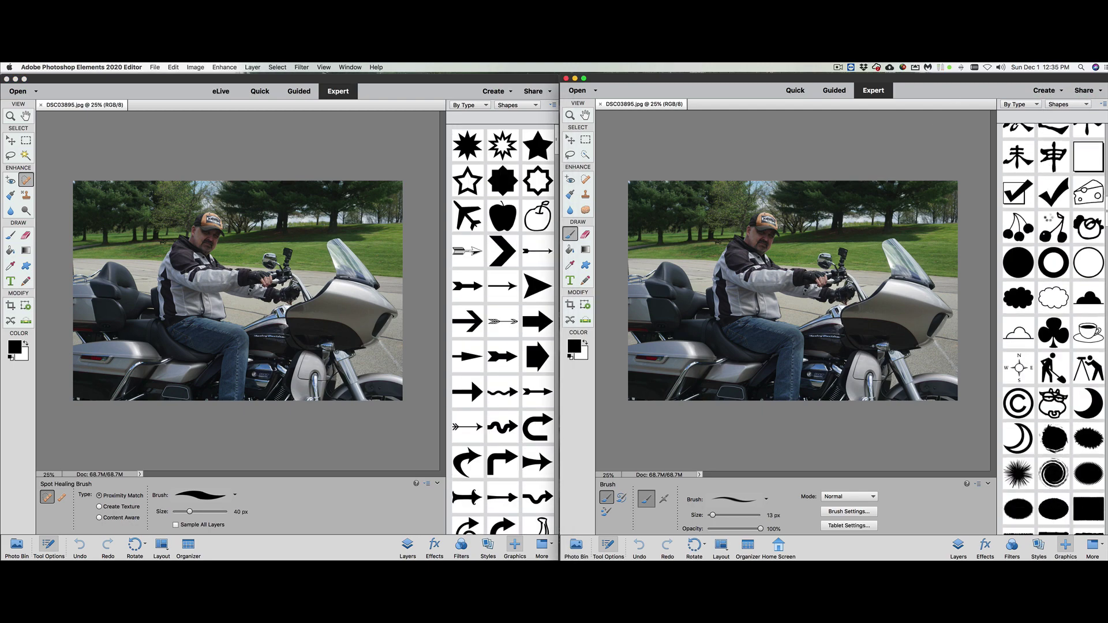
pyautogui.scroll(-15, 1049, 220)
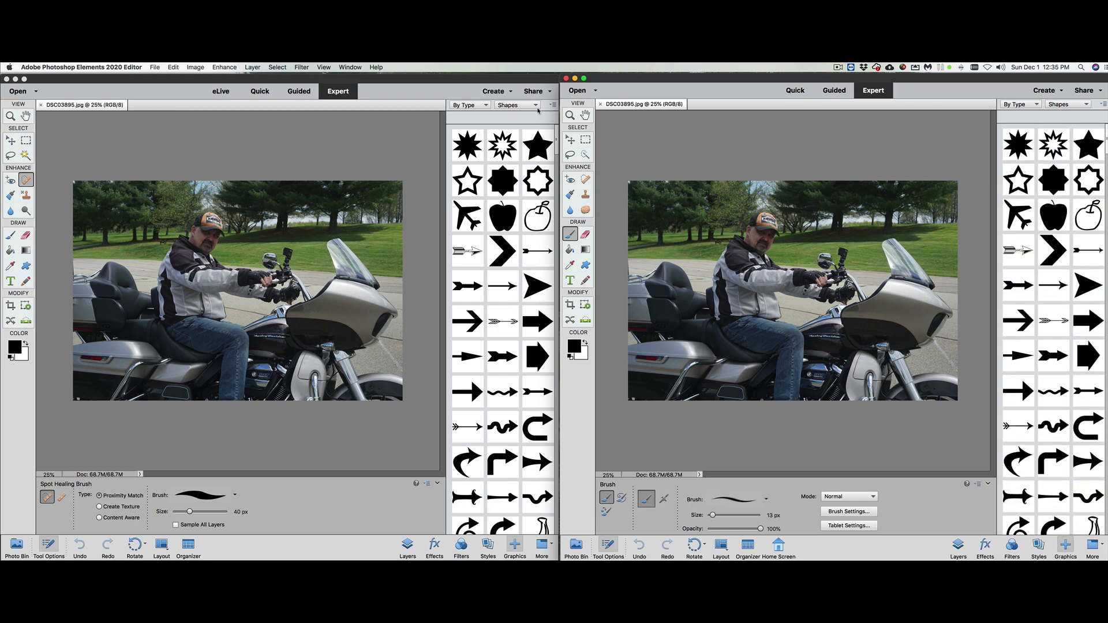
# Switch both editors' graphics type to Text to compare the styled 'Aa' thumbnails
pyautogui.click(536, 107)
pyautogui.click(531, 113)
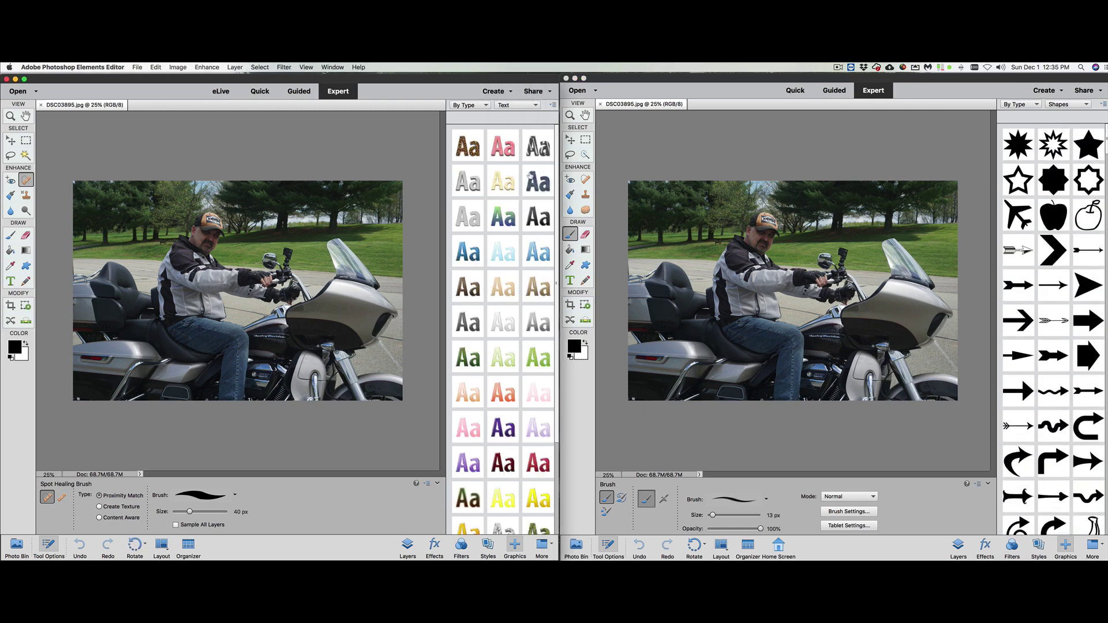
pyautogui.scroll(-3, 525, 218)
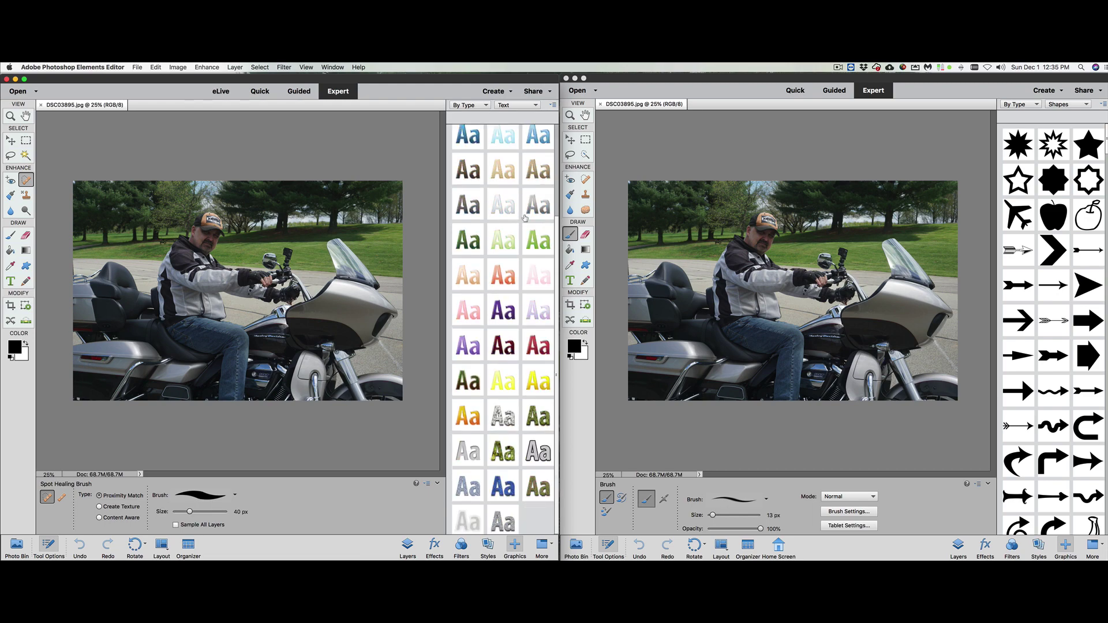
pyautogui.click(1084, 105)
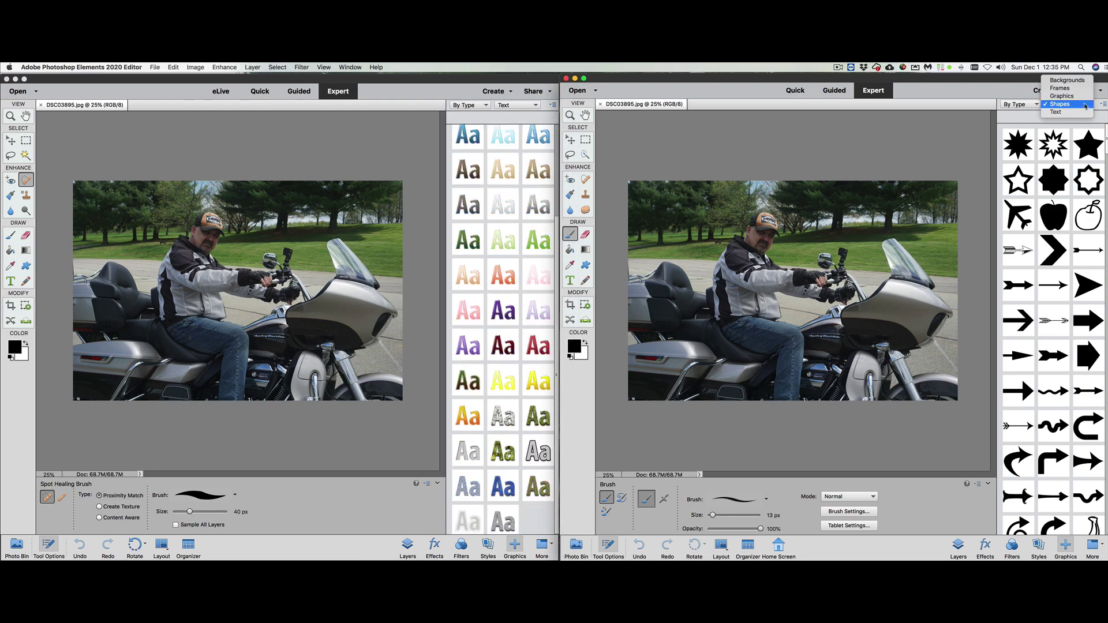
pyautogui.click(1074, 117)
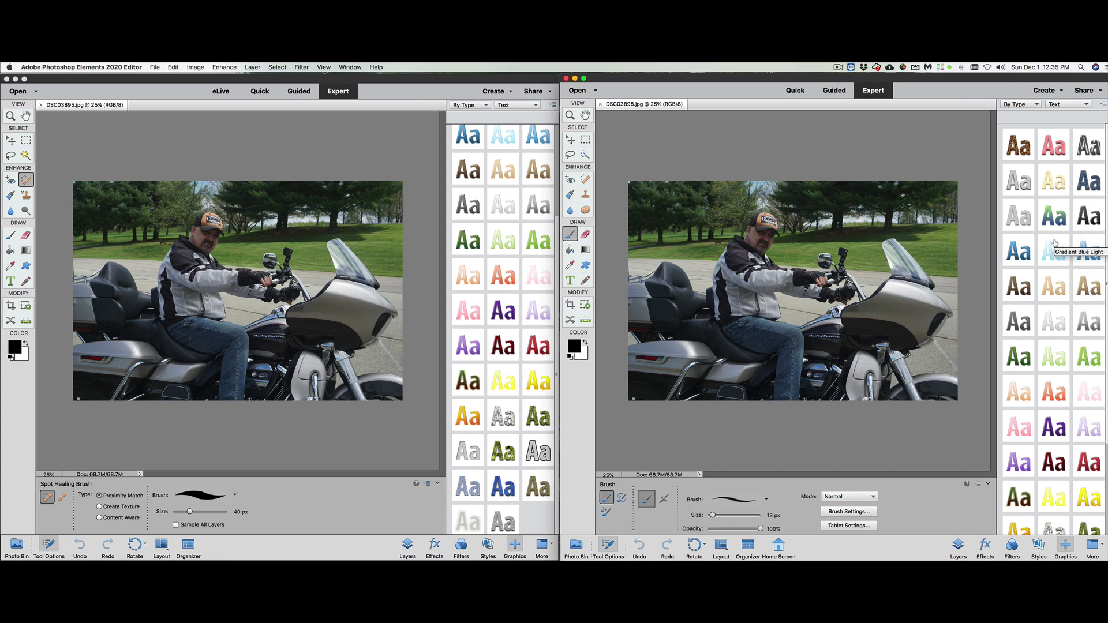
pyautogui.scroll(3, 546, 278)
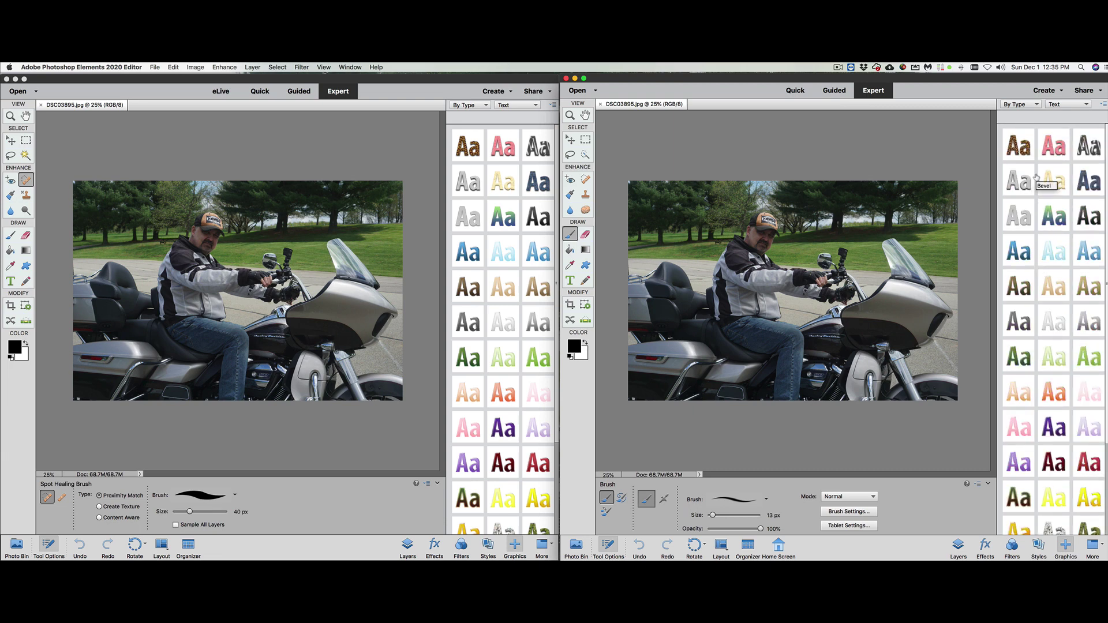
# Compare the Create project options in the 2020 and 2018 editors
pyautogui.click(1060, 91)
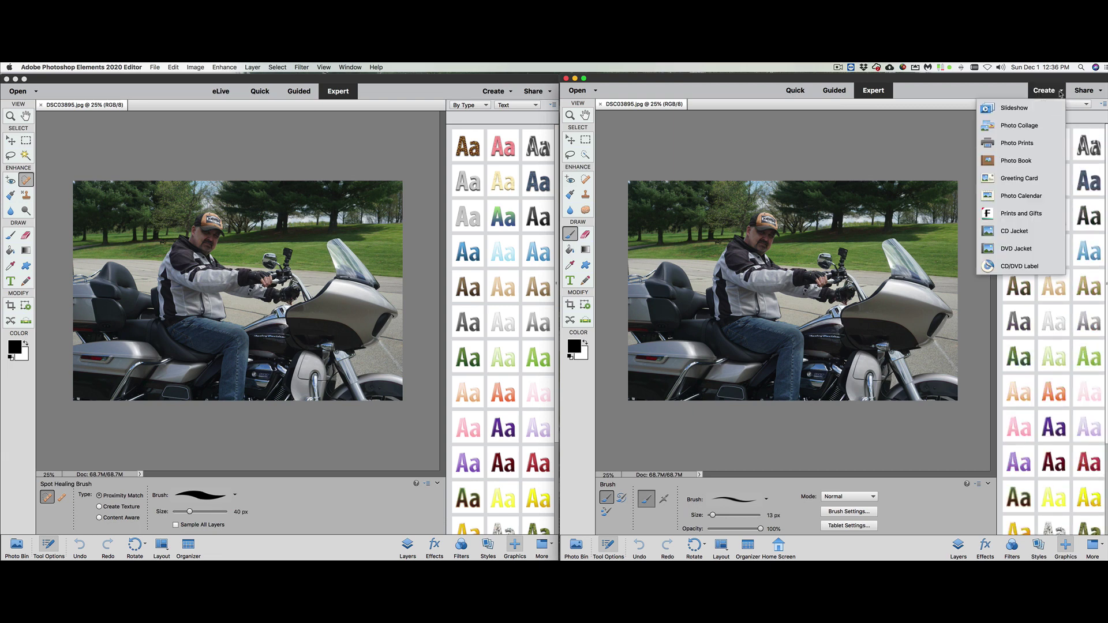
pyautogui.click(510, 93)
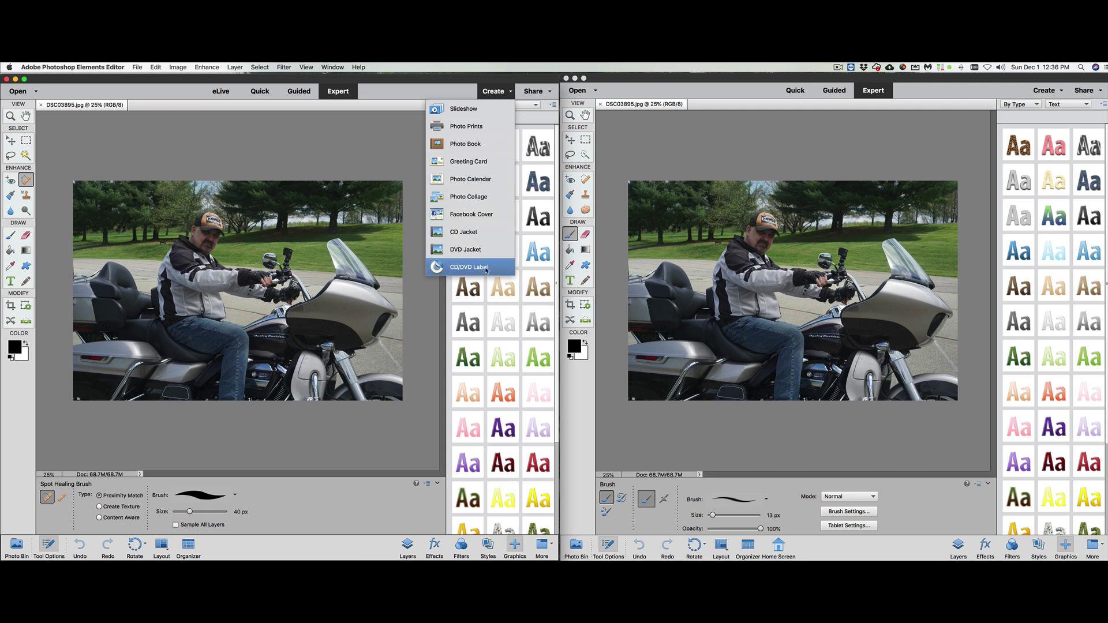
pyautogui.click(1059, 91)
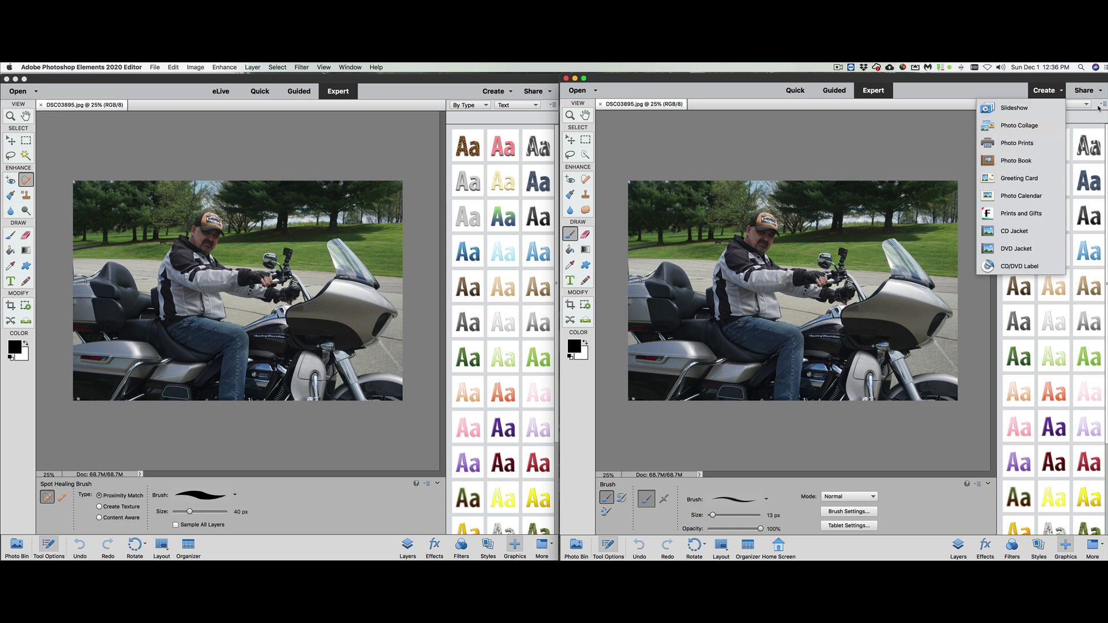
# Compare the Share destinations in both editors, then bring the 2018 editor forward
pyautogui.click(551, 92)
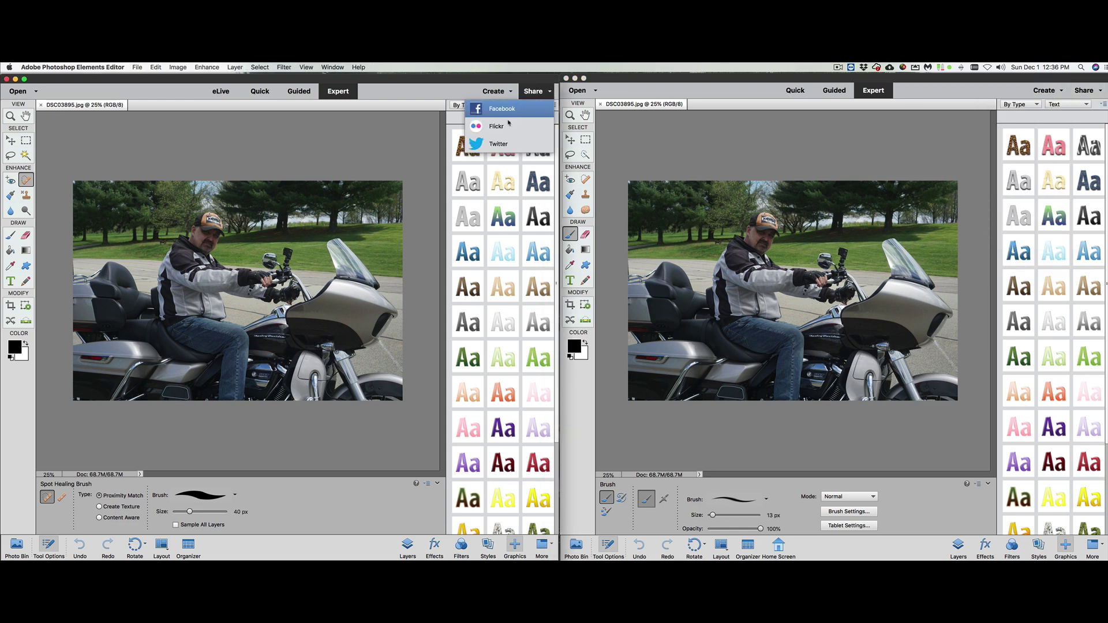
pyautogui.click(1100, 93)
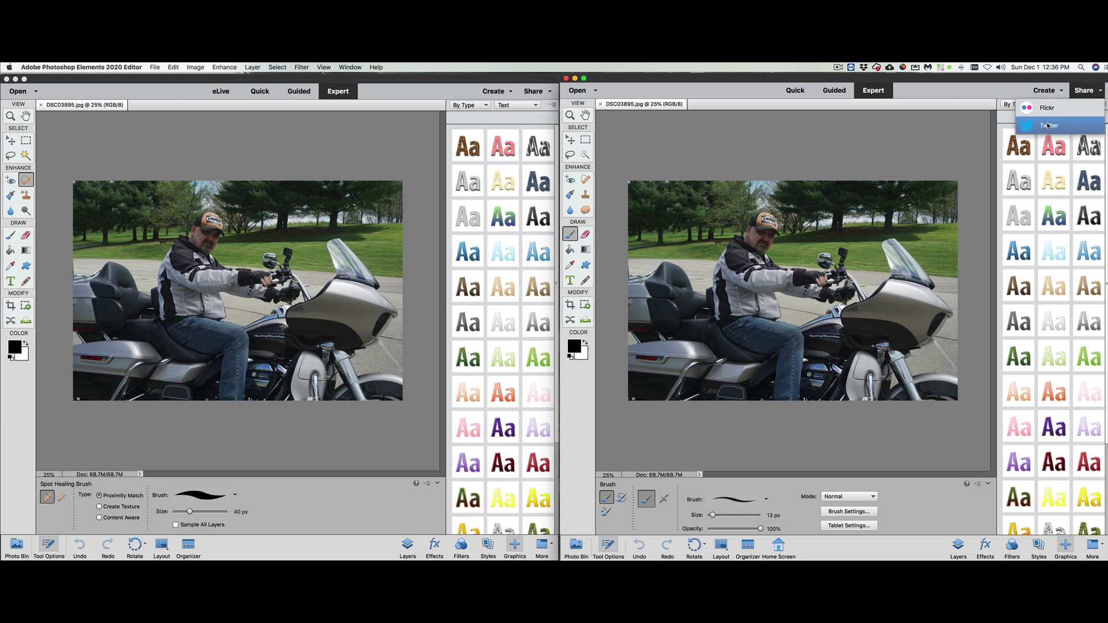
pyautogui.click(543, 92)
pyautogui.click(536, 92)
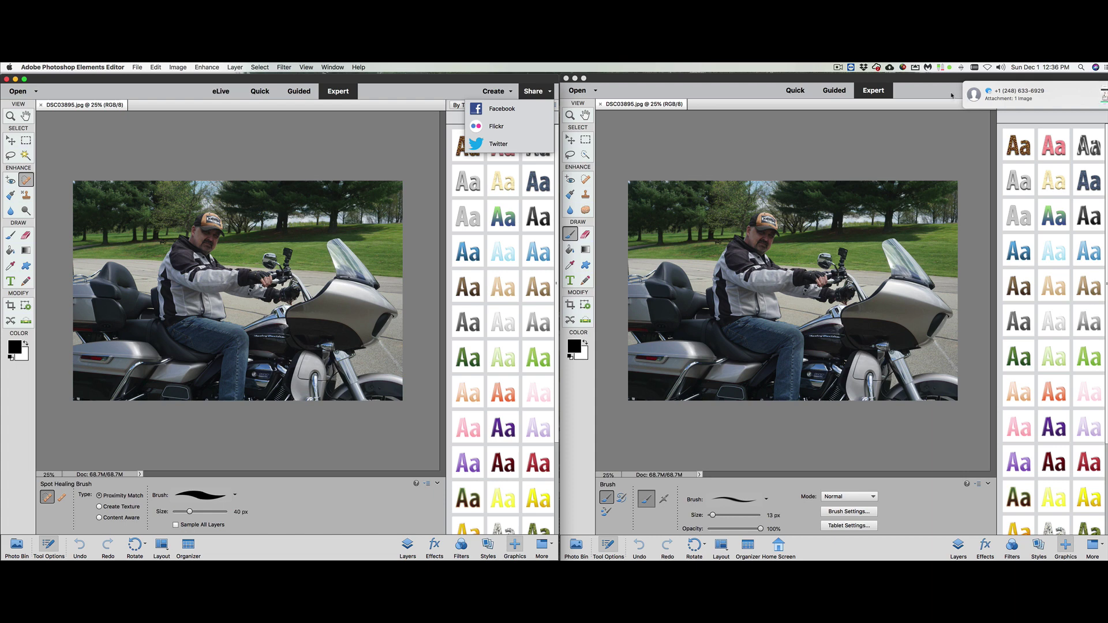
pyautogui.click(952, 95)
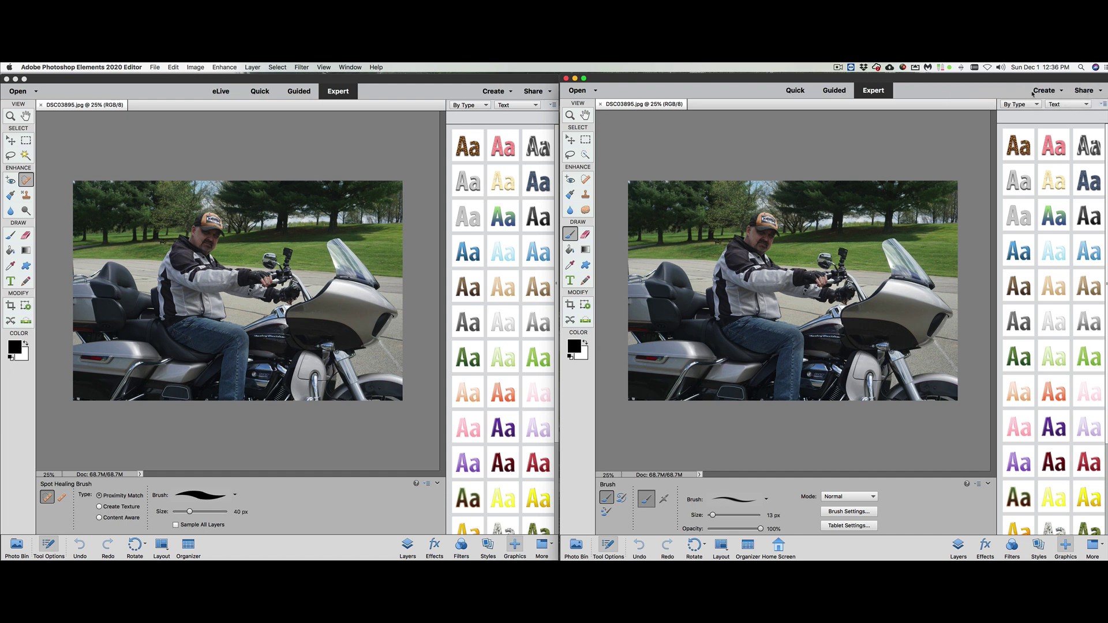
pyautogui.click(1084, 90)
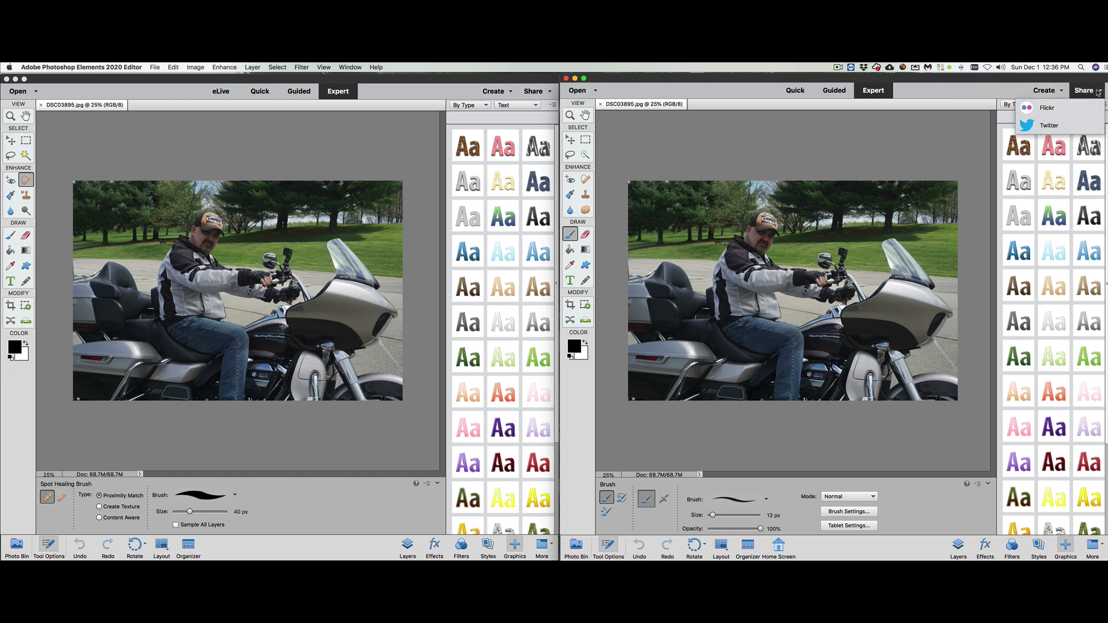
pyautogui.click(1056, 110)
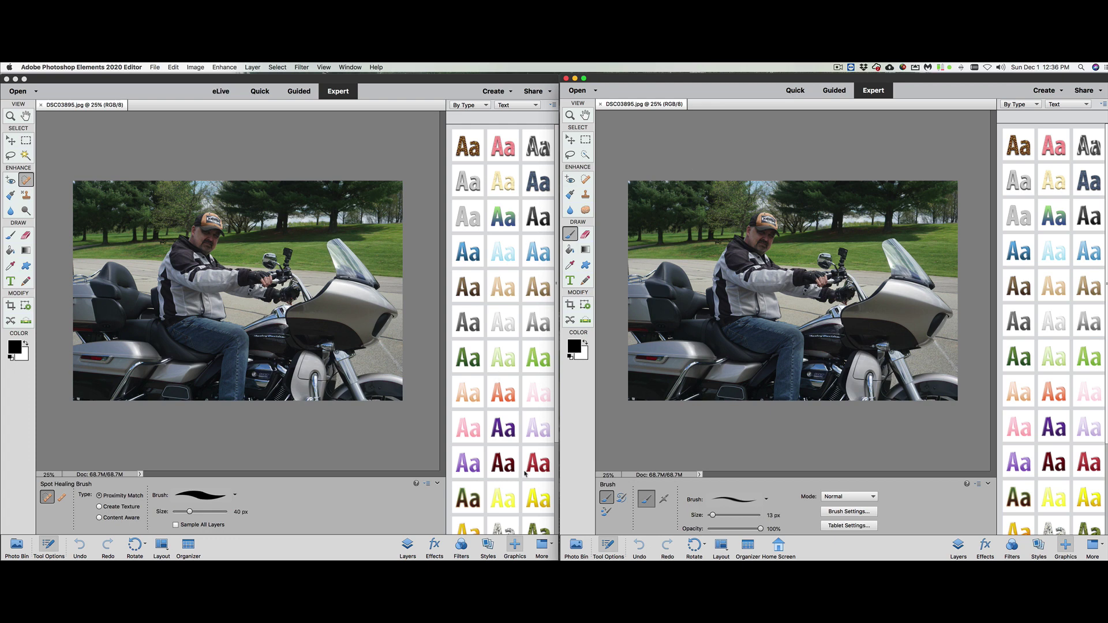
pyautogui.click(550, 543)
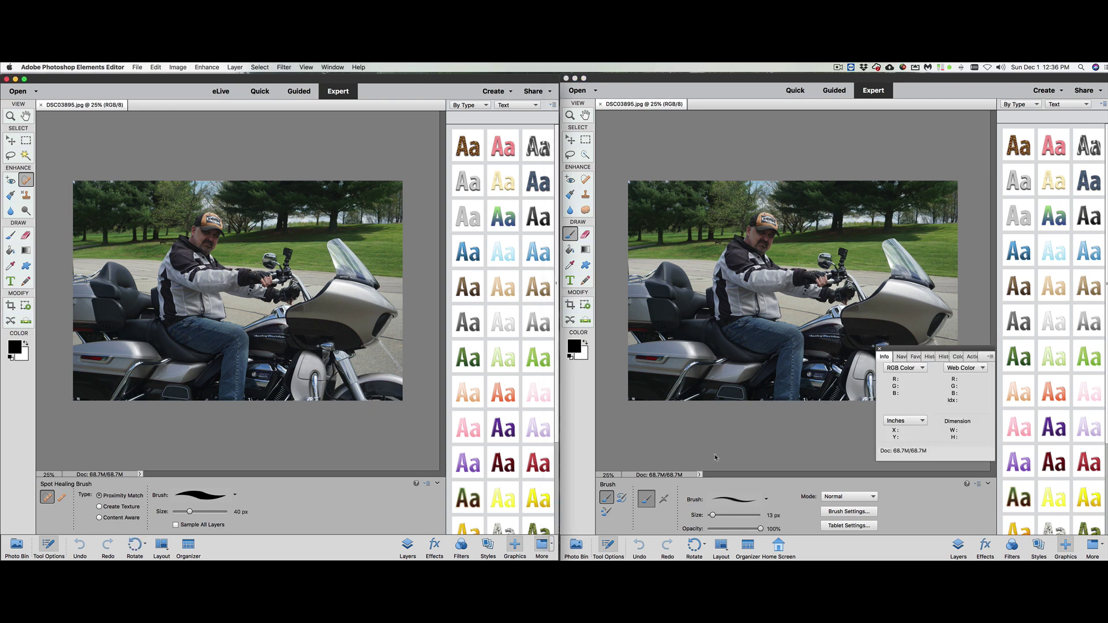
# Move the floating Info panel, compare both editors' More panel lists, and show the 2020 editor's Layers
pyautogui.moveTo(930, 350); pyautogui.dragTo(854, 355)
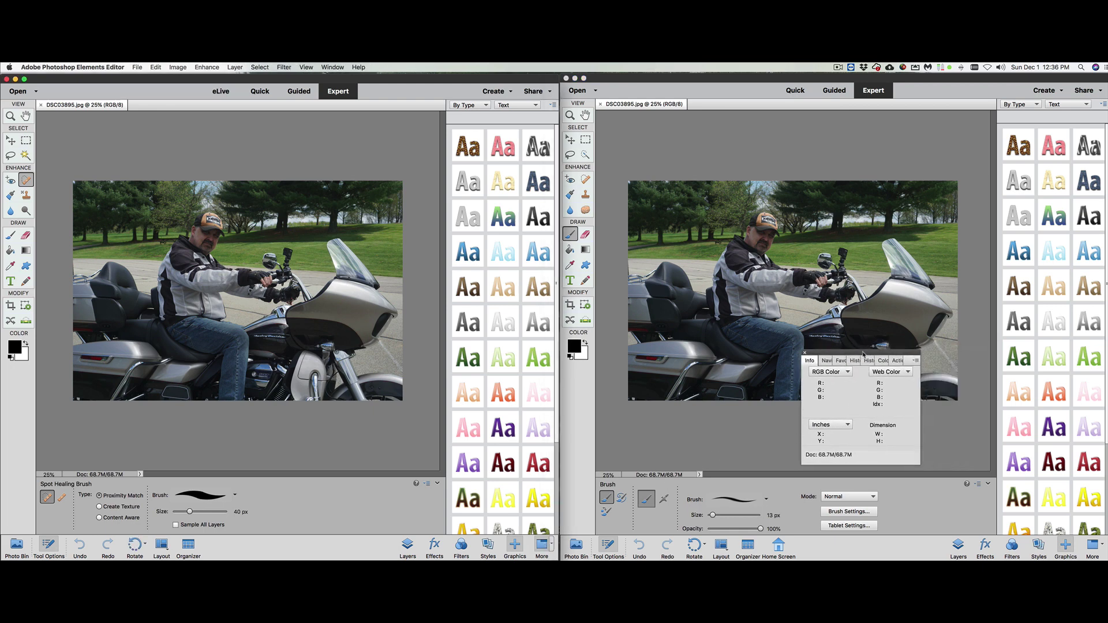
pyautogui.click(671, 456)
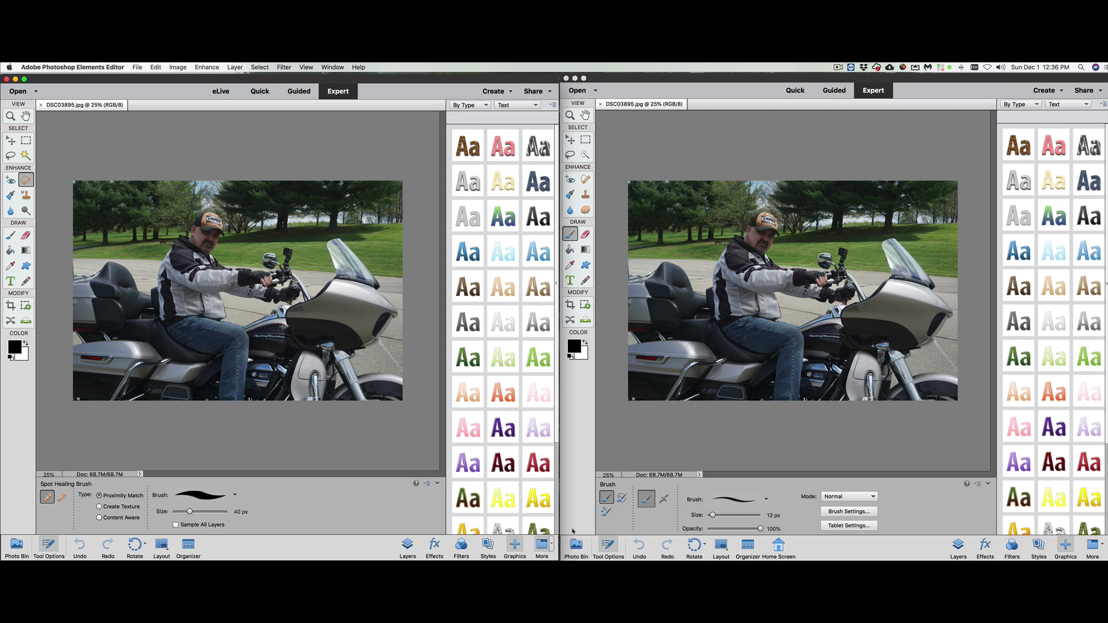
pyautogui.click(552, 545)
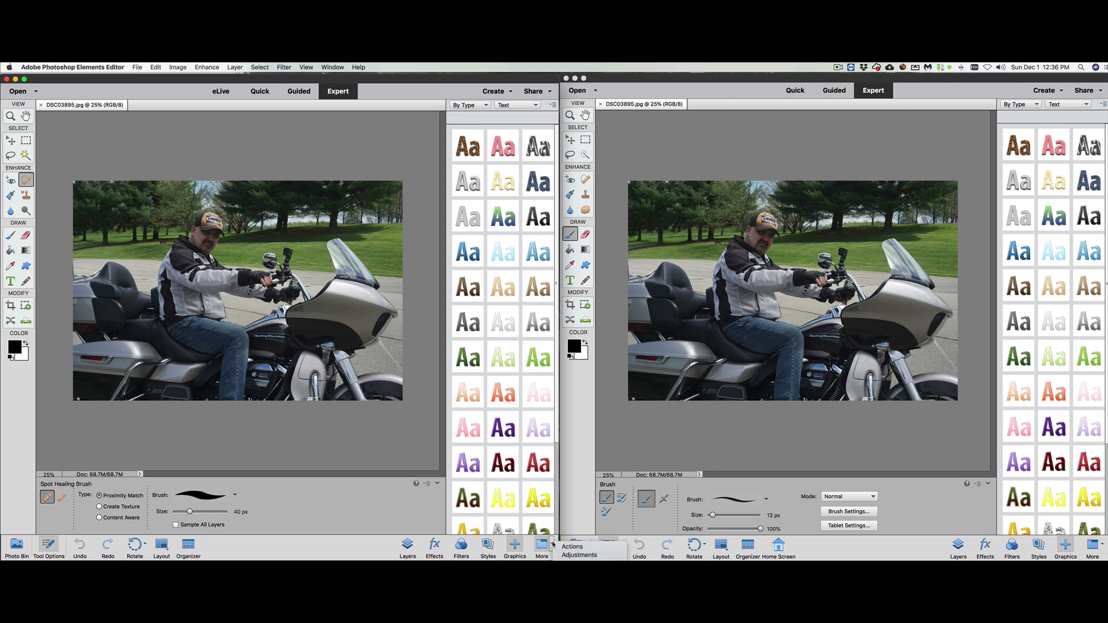
pyautogui.click(552, 544)
pyautogui.click(1101, 545)
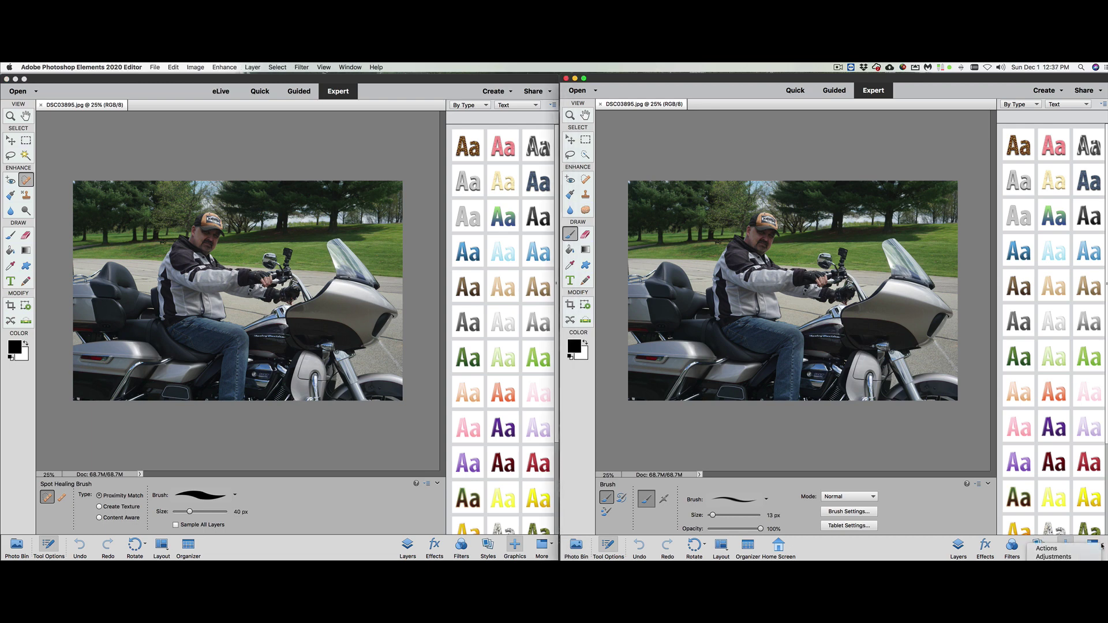
pyautogui.click(1102, 545)
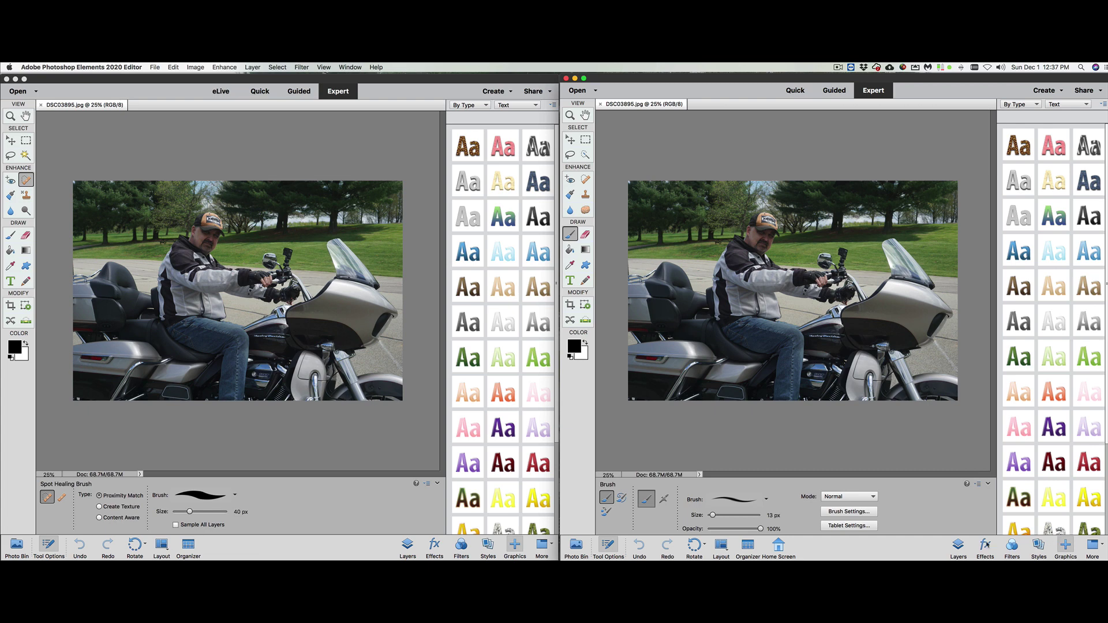
pyautogui.click(959, 547)
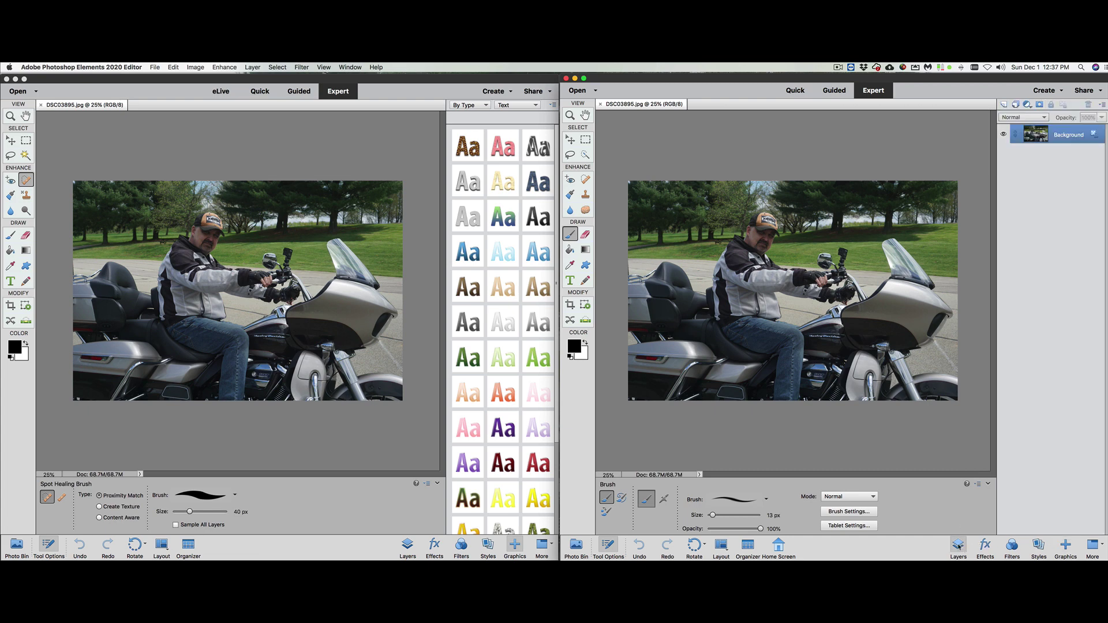
# Close the Layers panel bin in both editors and put the 2020 editor in Guided mode
pyautogui.click(959, 547)
pyautogui.click(409, 546)
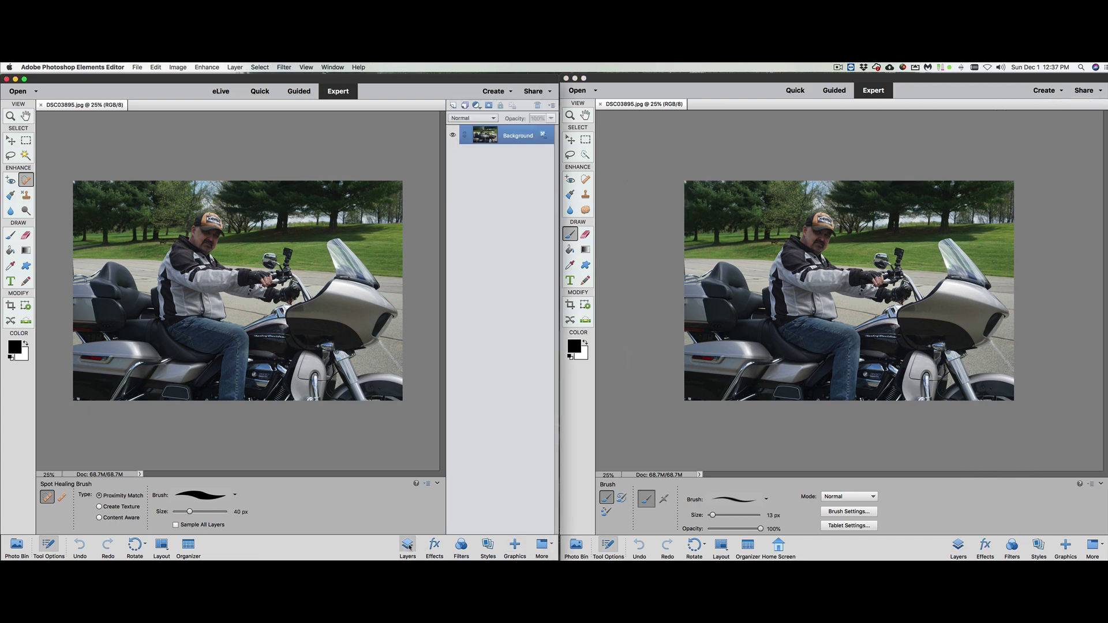
pyautogui.click(409, 546)
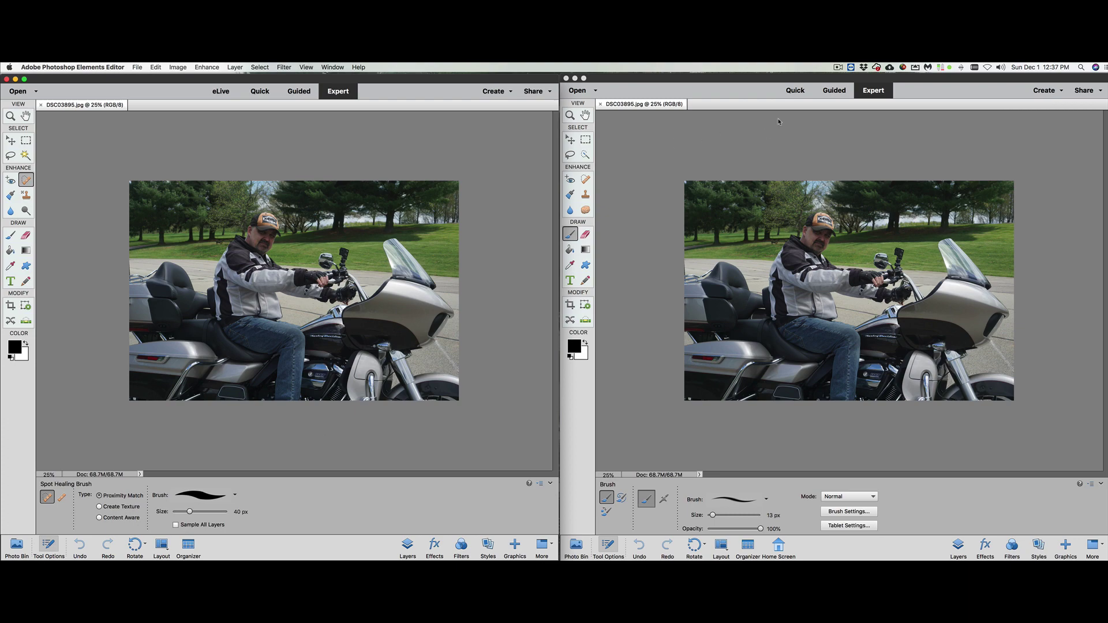
pyautogui.click(835, 91)
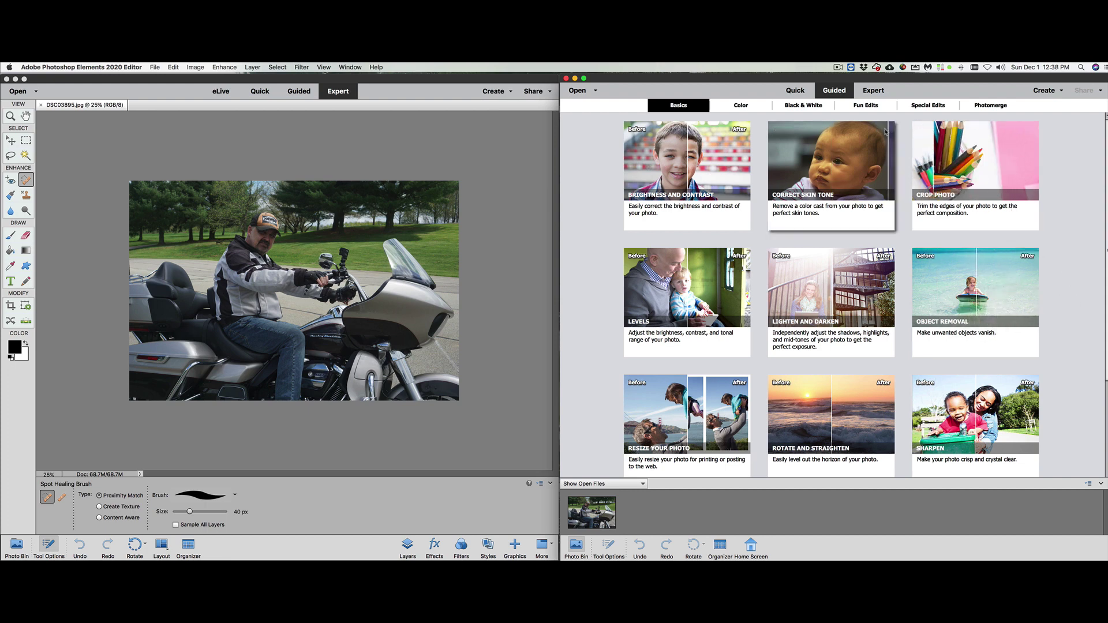
# Switch the 2018 editor to Guided mode and show the Color edits in both editors
pyautogui.click(860, 107)
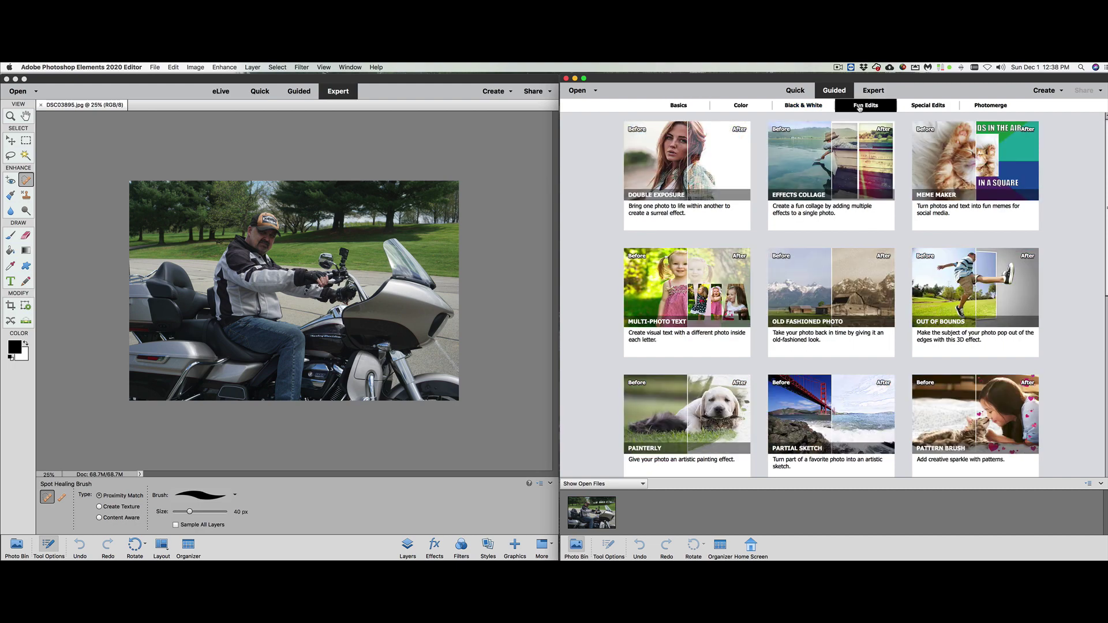
pyautogui.click(301, 93)
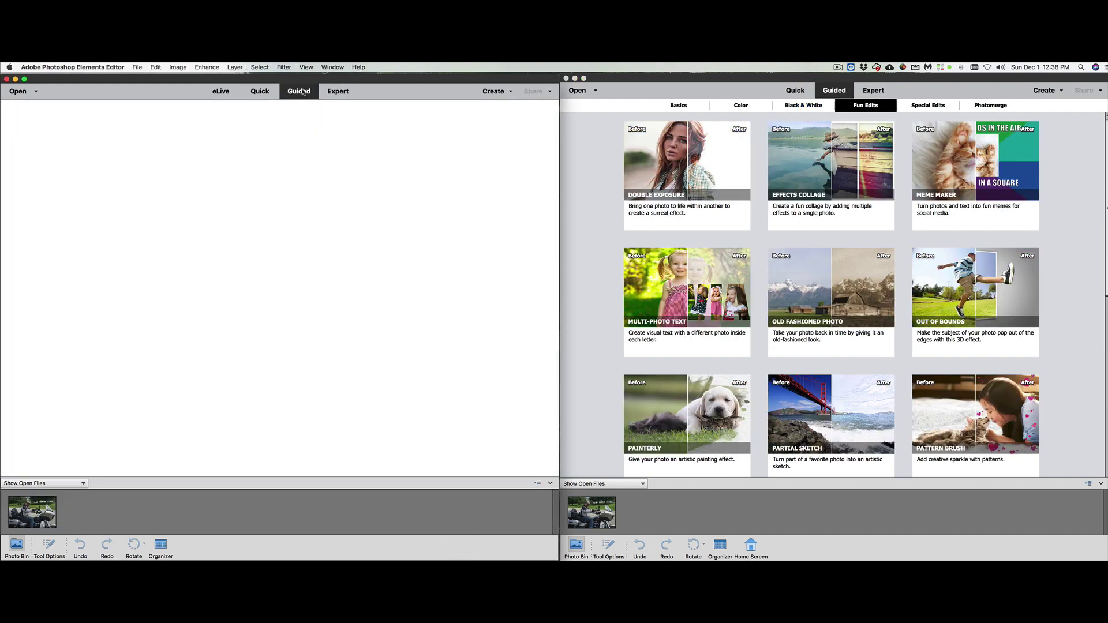
pyautogui.click(189, 107)
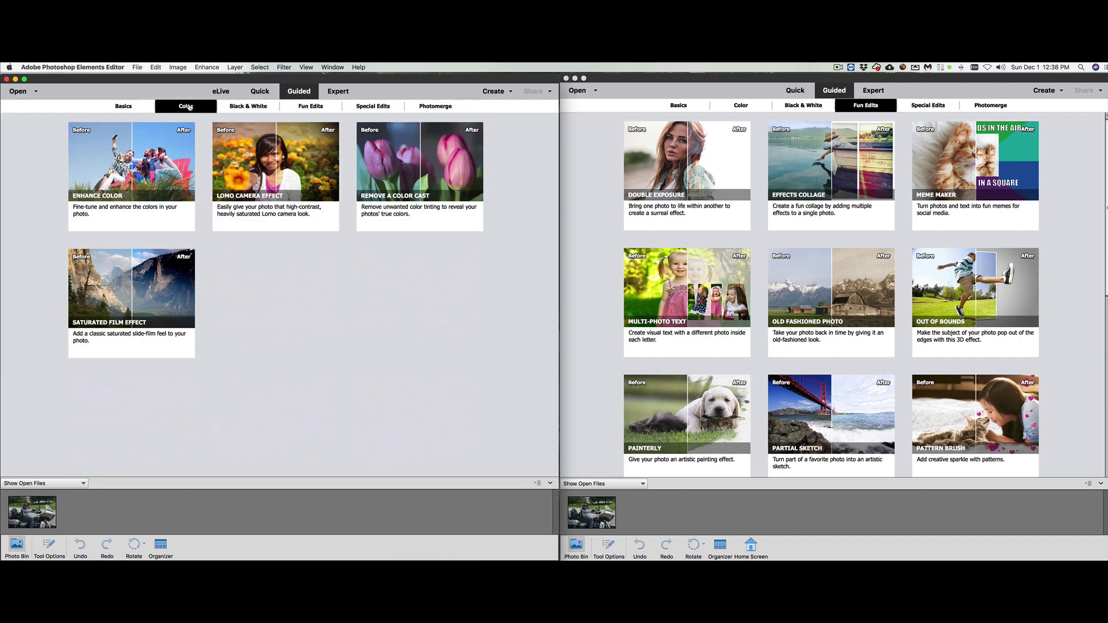
pyautogui.click(740, 106)
pyautogui.click(741, 106)
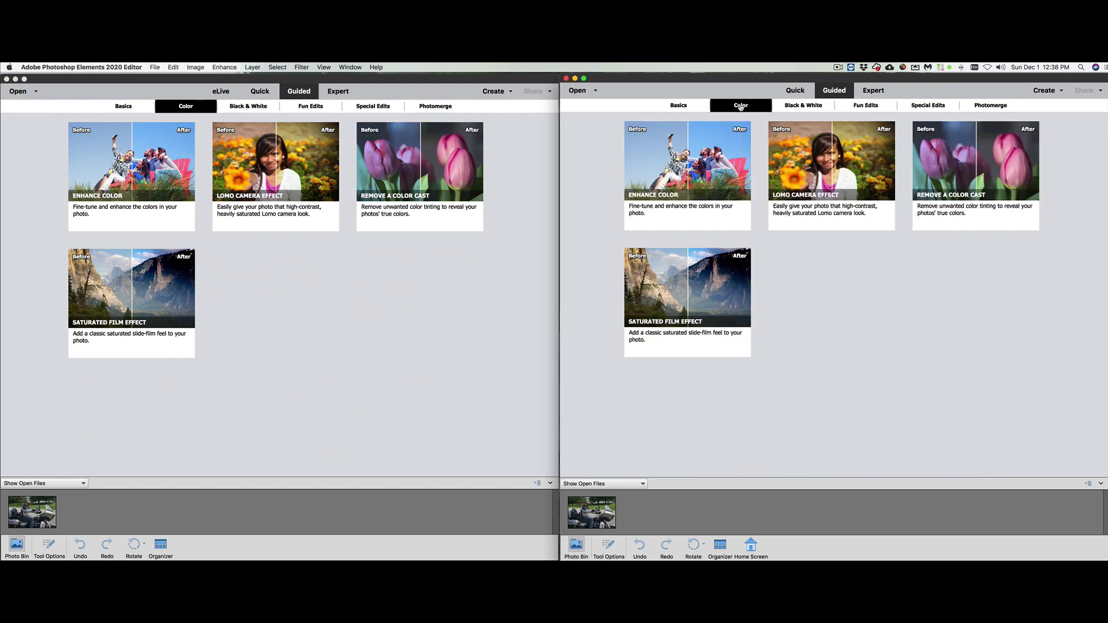
# Show Black & White edits in both editors, then Fun Edits in the 2018 editor
pyautogui.click(247, 109)
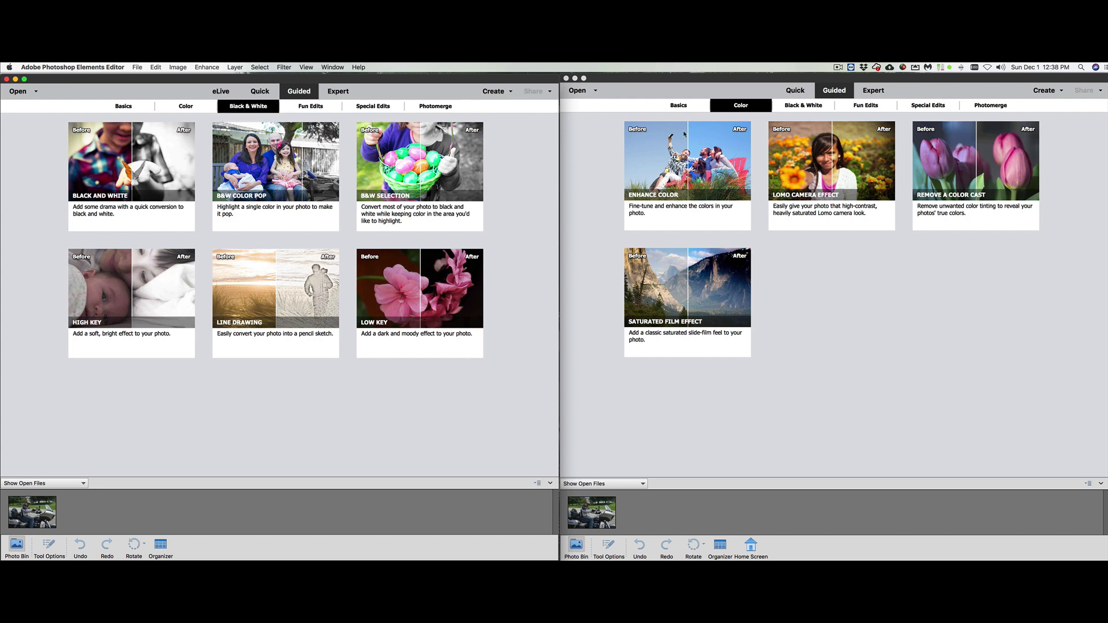
pyautogui.click(801, 108)
pyautogui.click(801, 108)
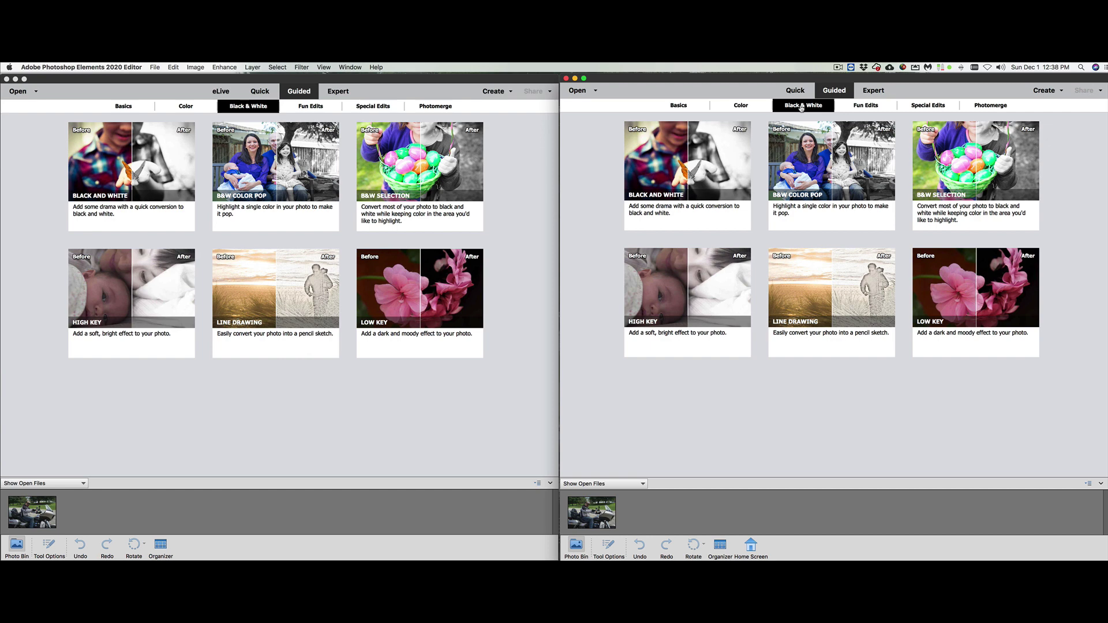
pyautogui.click(315, 111)
pyautogui.click(315, 111)
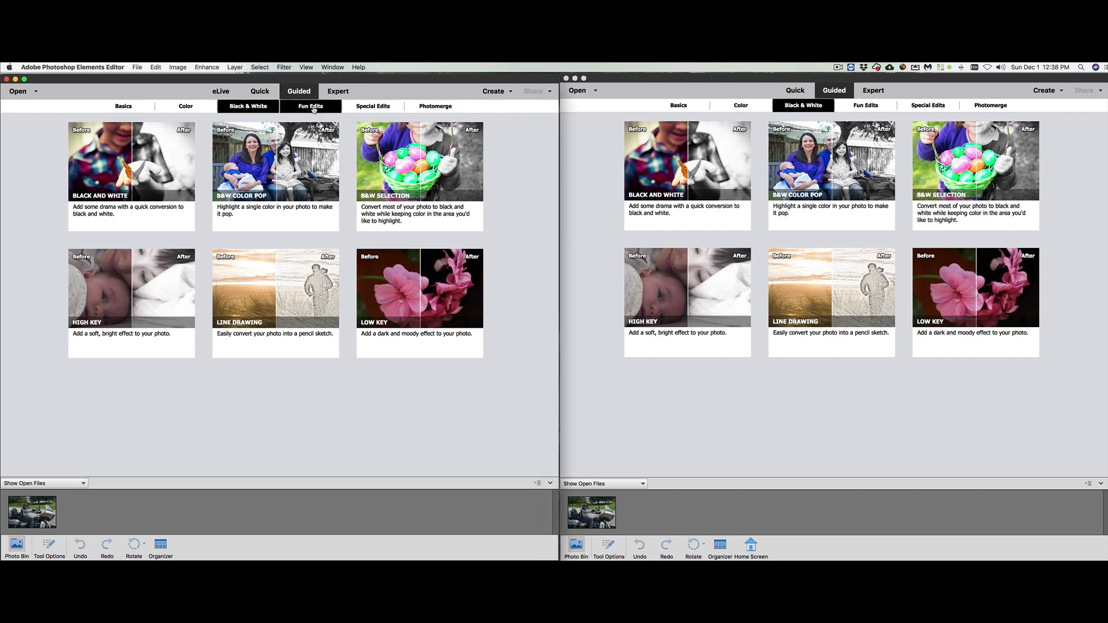
pyautogui.click(861, 109)
pyautogui.click(861, 108)
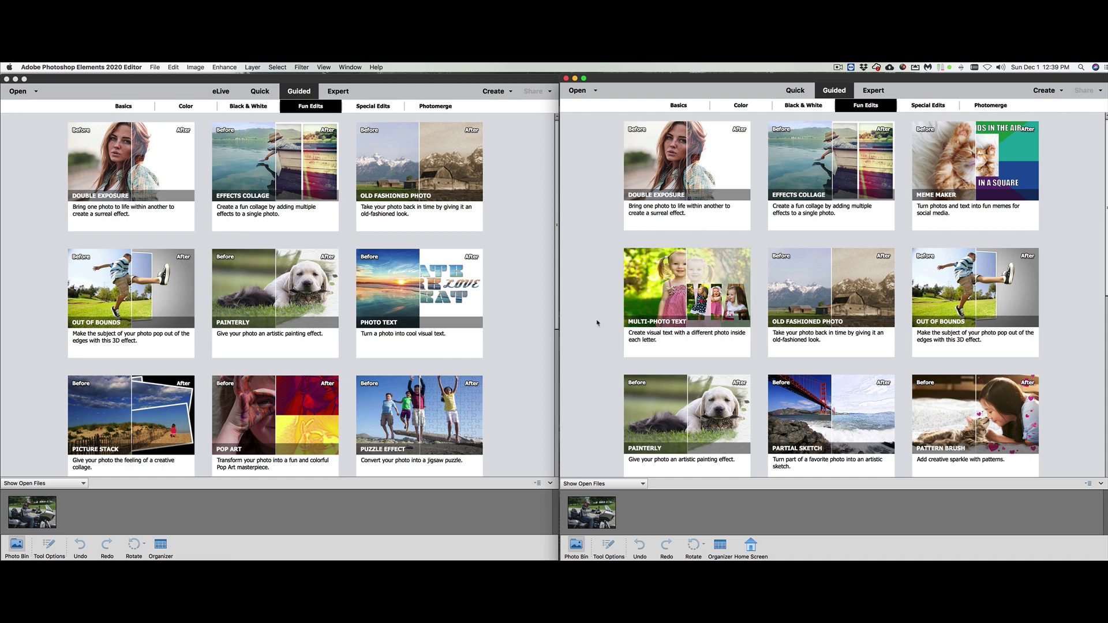
pyautogui.scroll(-4, 600, 323)
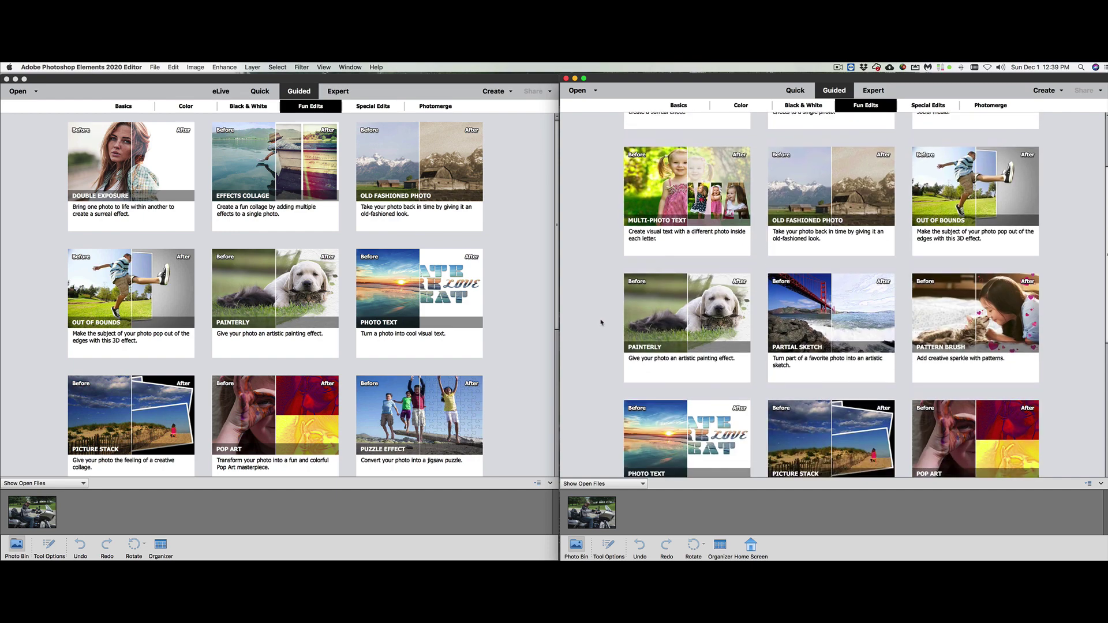
pyautogui.scroll(-1, 600, 323)
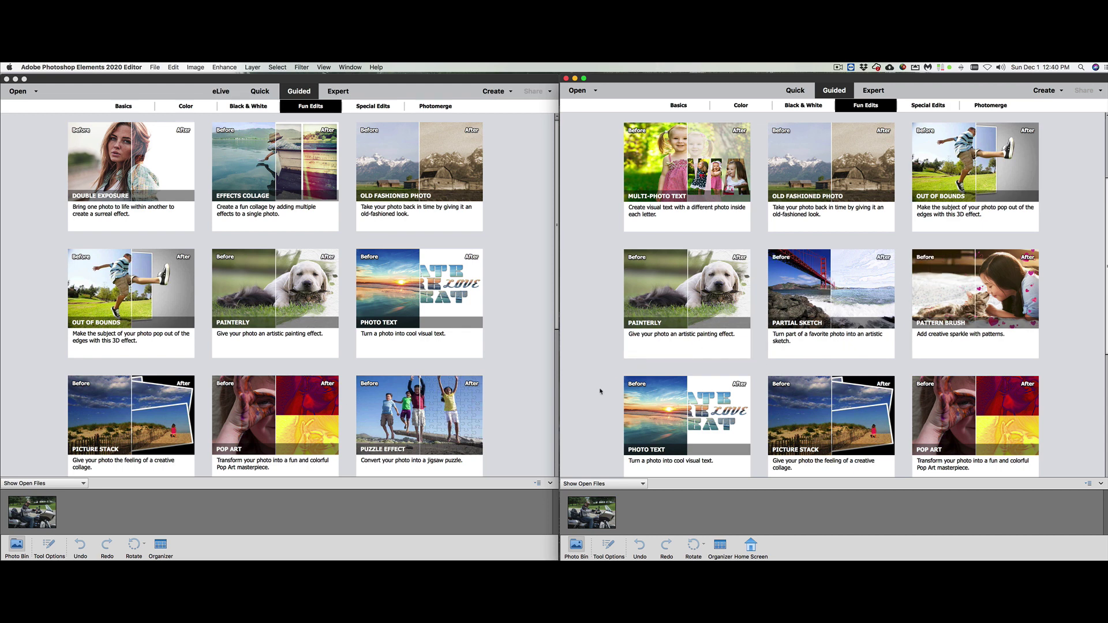
# Scroll both Fun Edits grids down to the Reflection, Speed Effect, Speed Pan and Zoom Burst cards
pyautogui.scroll(-2, 600, 391)
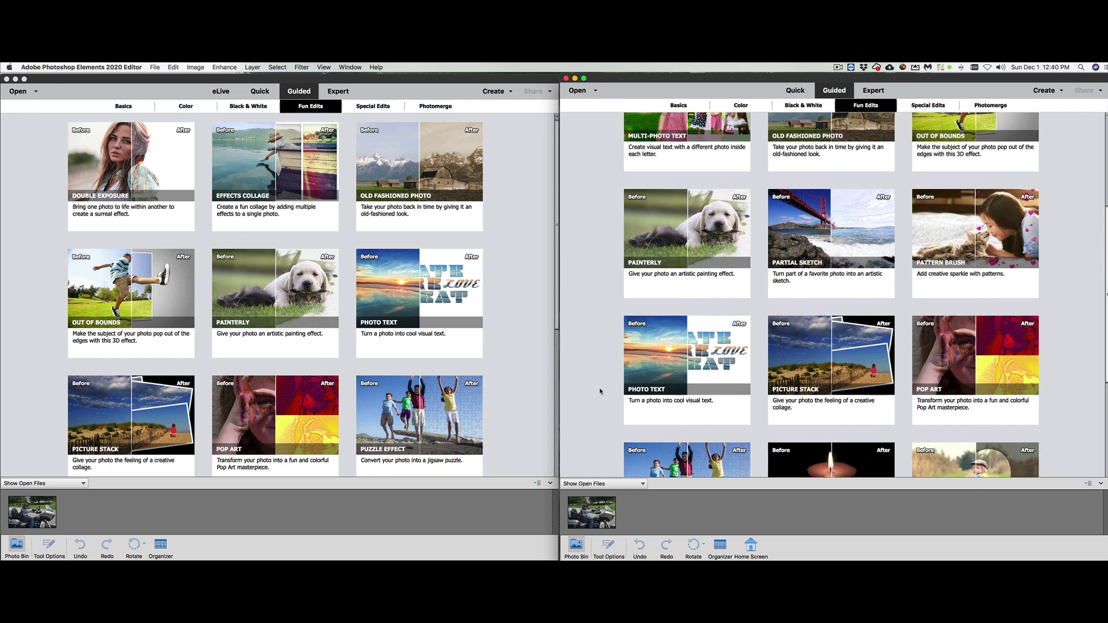
pyautogui.scroll(-4, 601, 392)
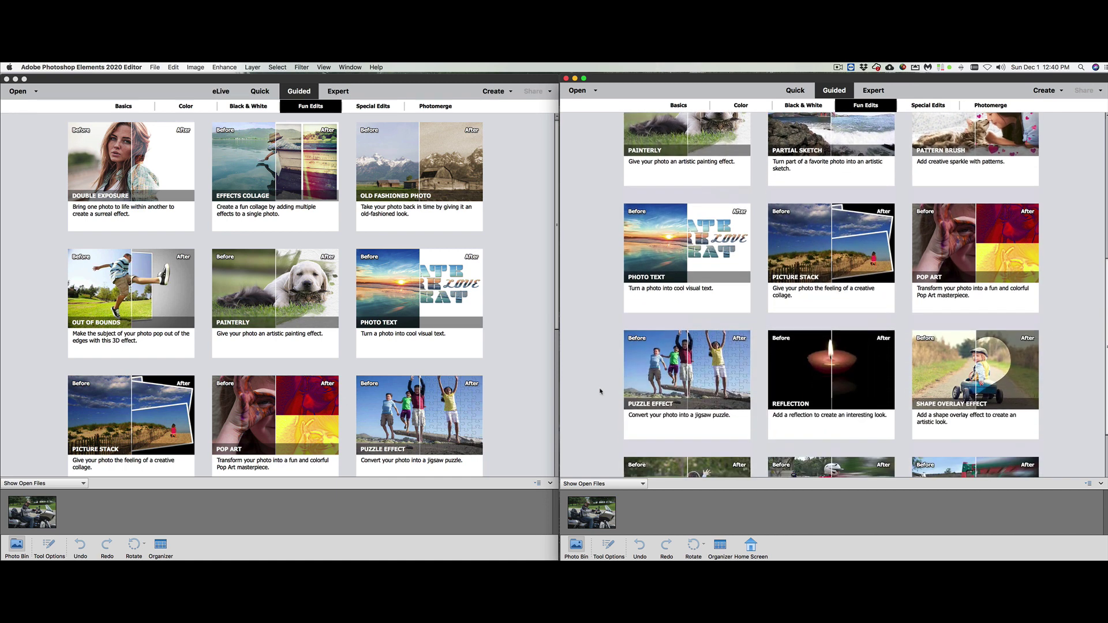
pyautogui.scroll(-4, 532, 397)
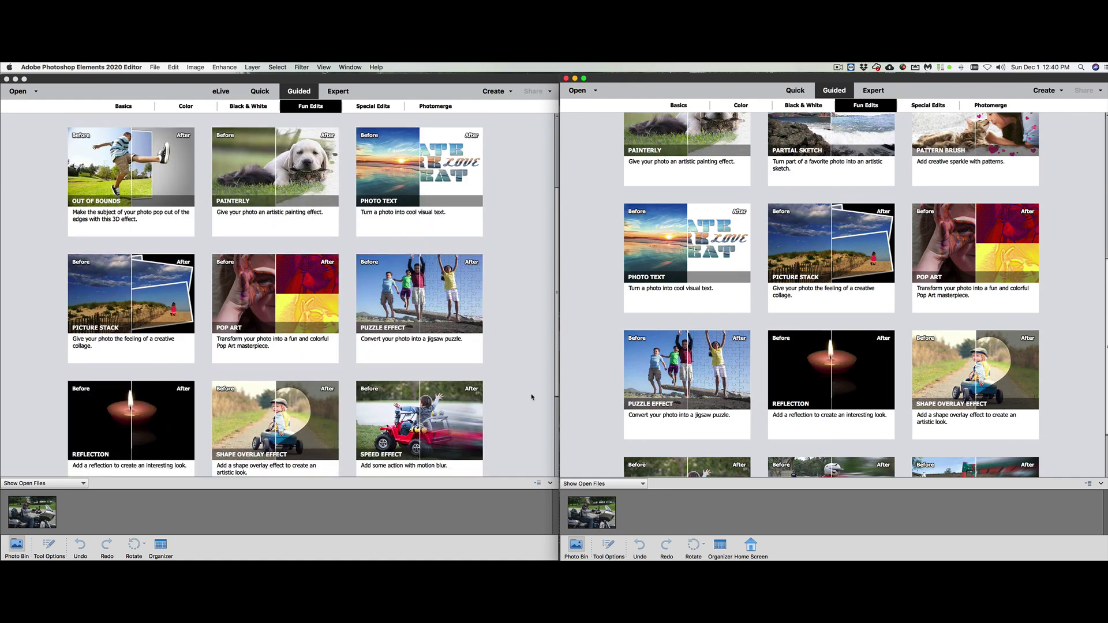
pyautogui.scroll(-3, 532, 397)
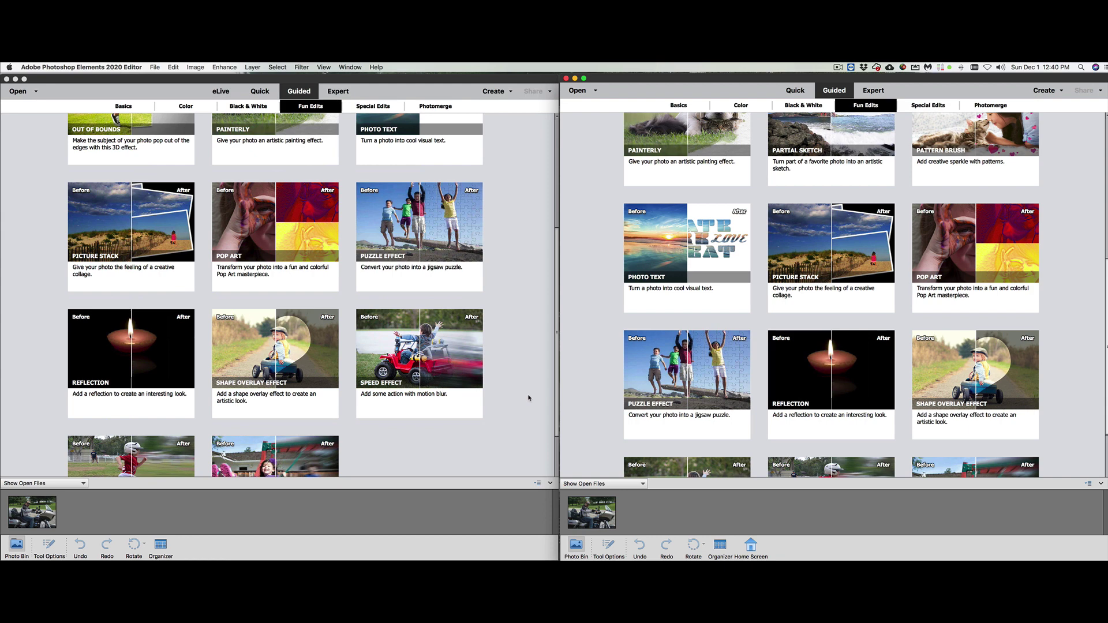
pyautogui.scroll(-3, 585, 394)
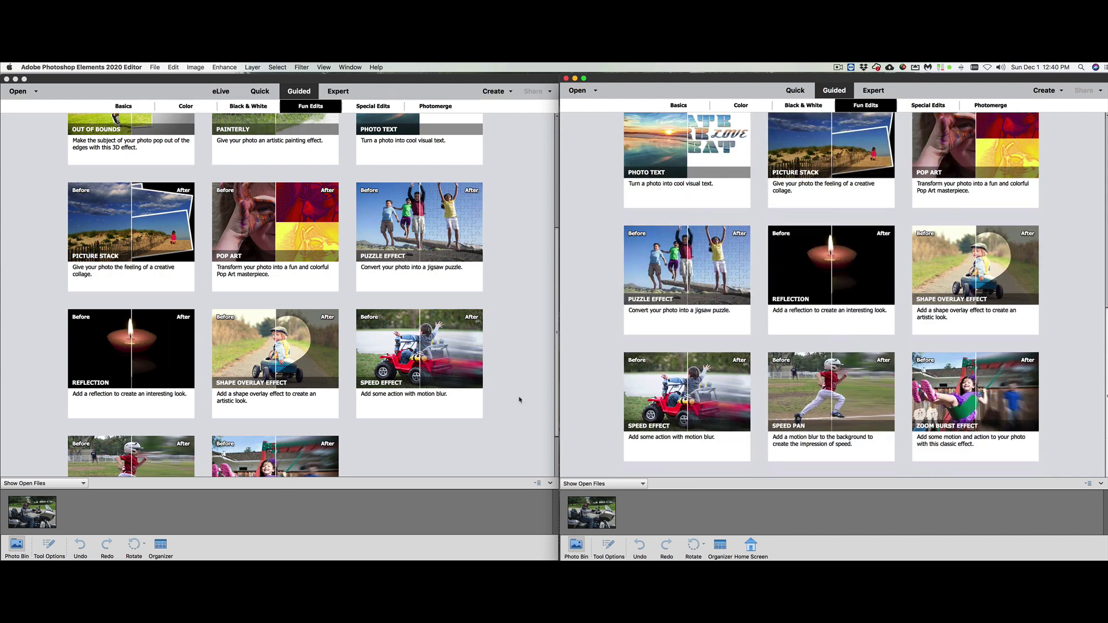
pyautogui.scroll(-3, 519, 399)
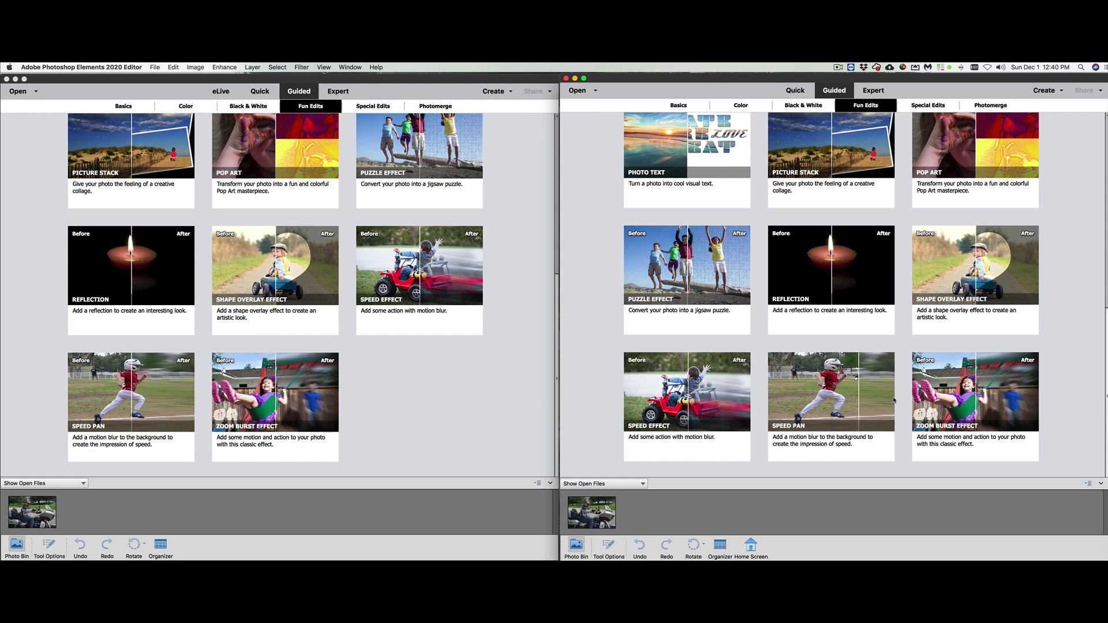
# Open Special Edits in both editors and scroll the grids, including 2020's Replace Background and Text and Border Overlay
pyautogui.click(380, 111)
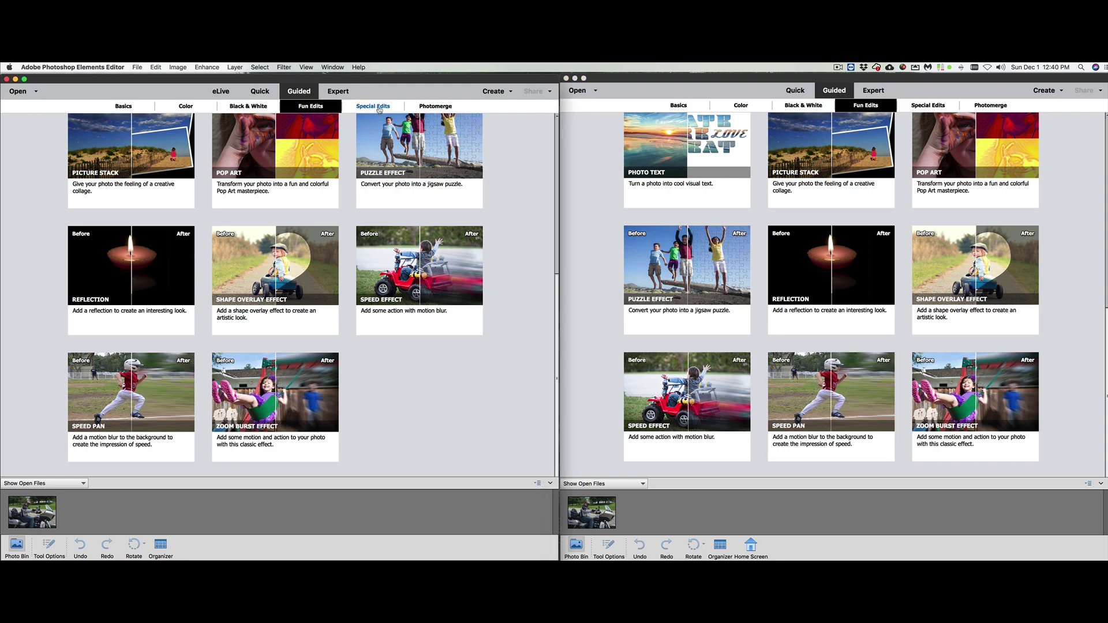
pyautogui.click(380, 111)
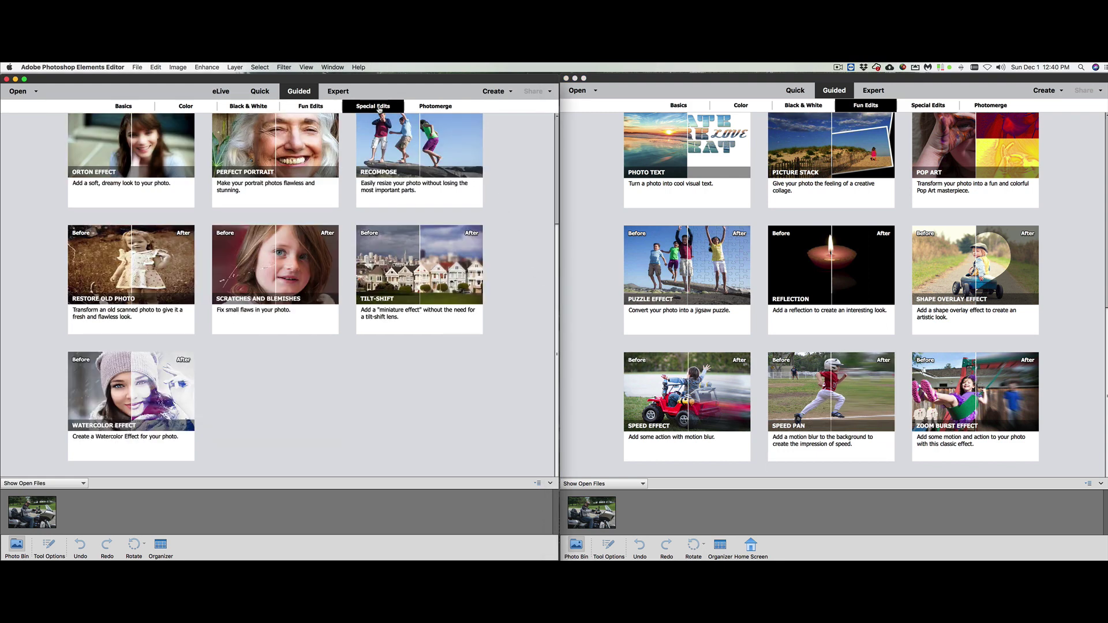
pyautogui.click(928, 109)
pyautogui.click(929, 108)
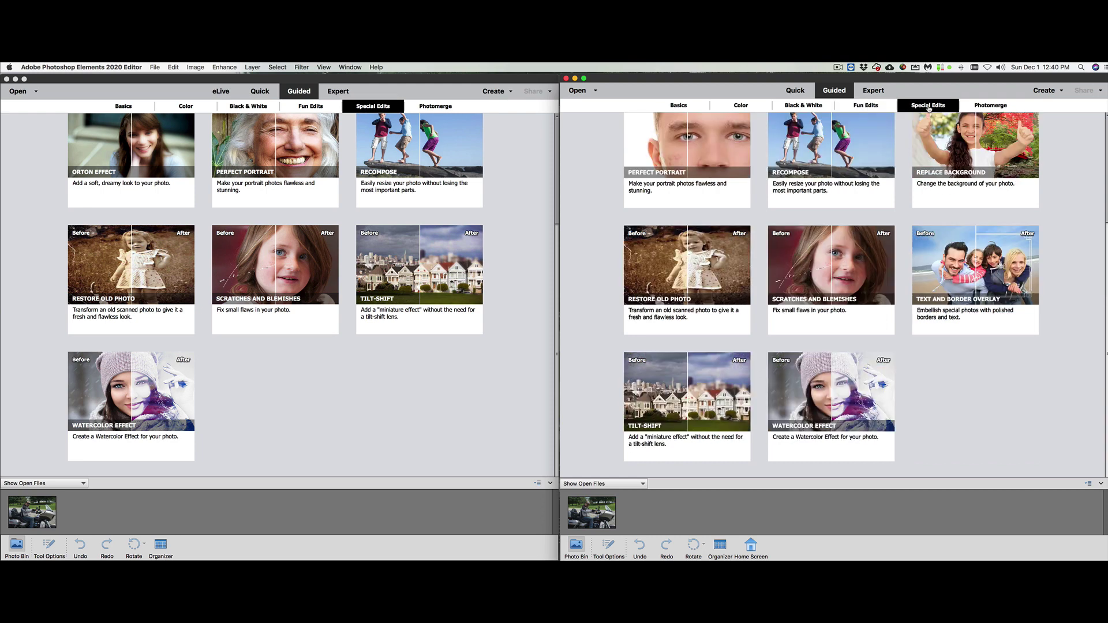
pyautogui.scroll(3, 1053, 177)
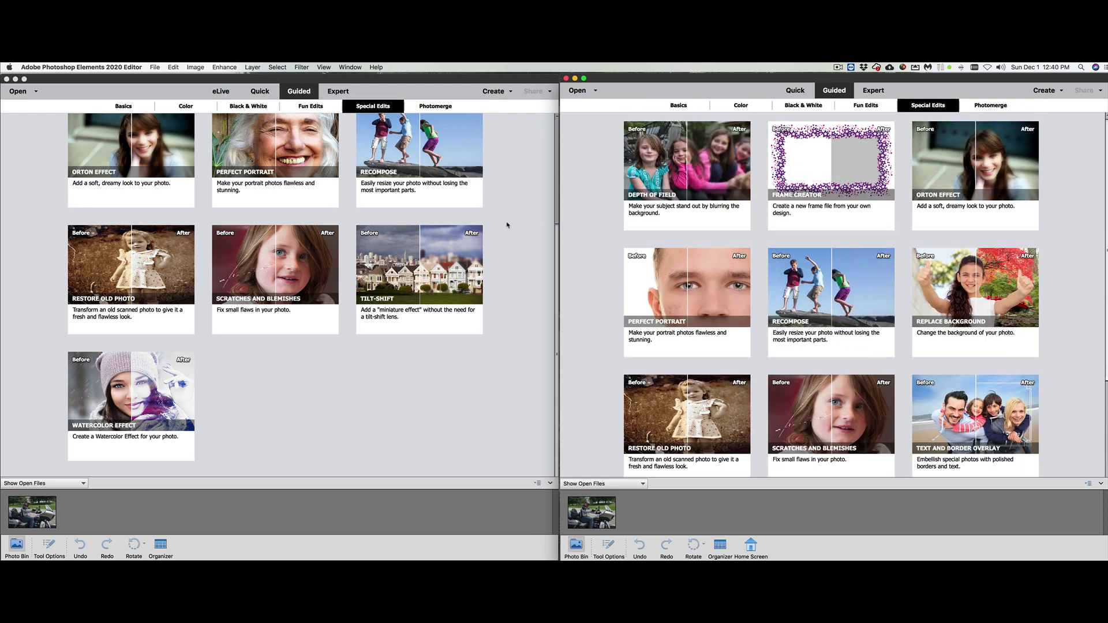
pyautogui.scroll(3, 508, 226)
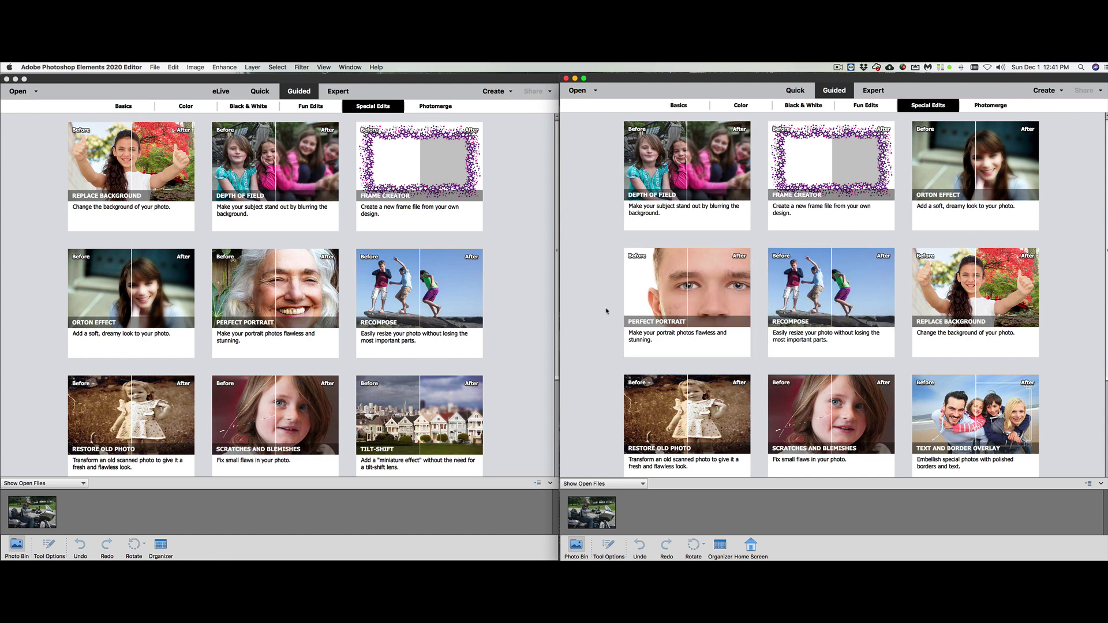
pyautogui.scroll(-3, 605, 325)
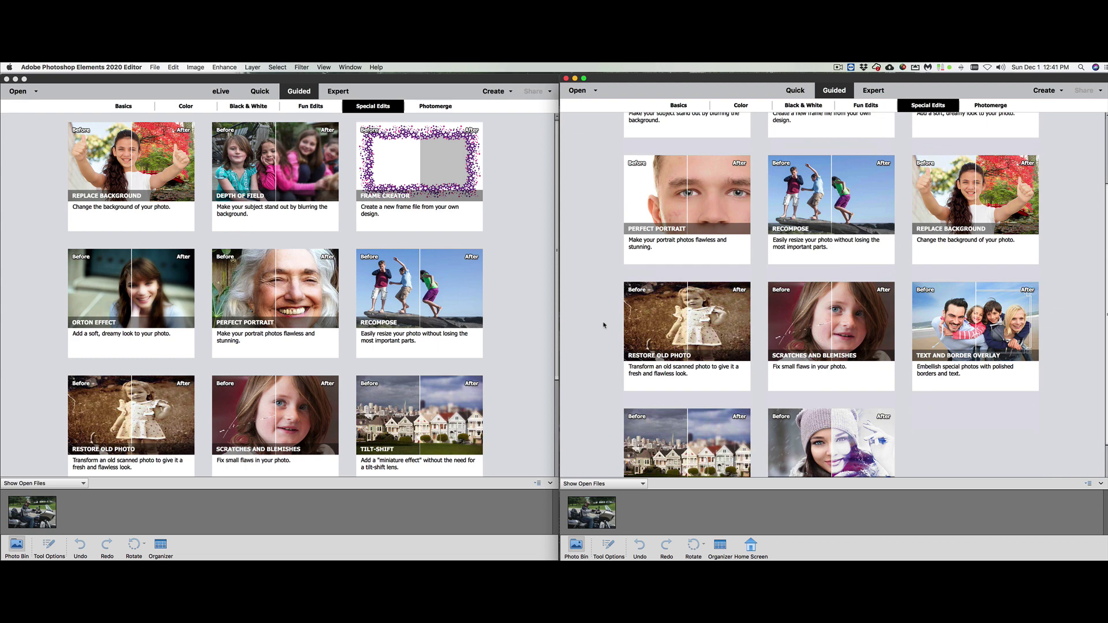
pyautogui.scroll(-2, 604, 325)
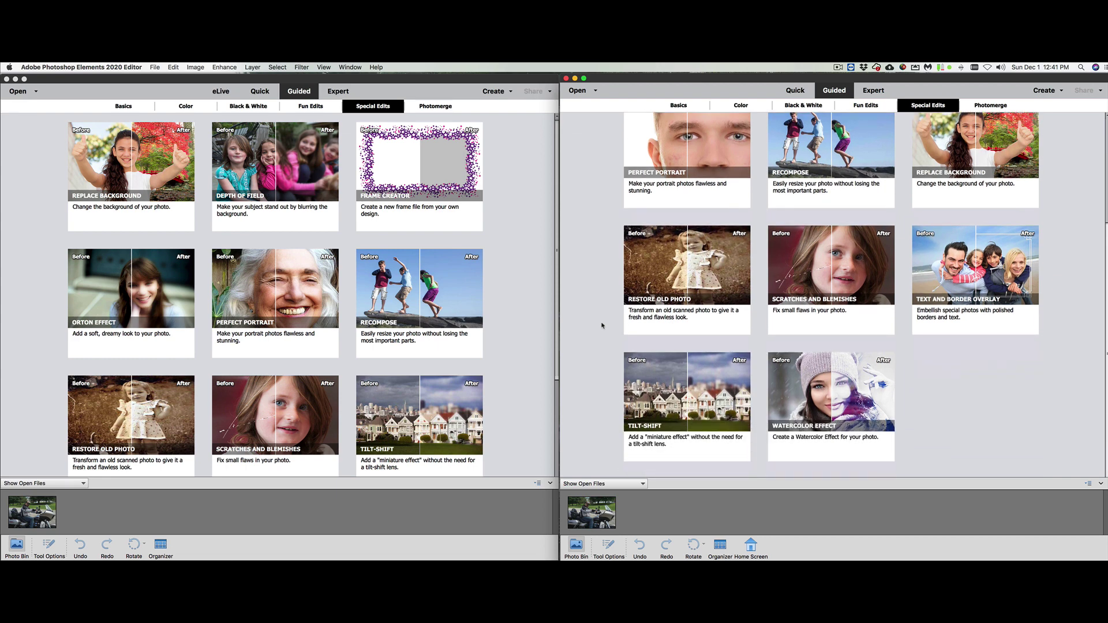
pyautogui.scroll(-3, 536, 341)
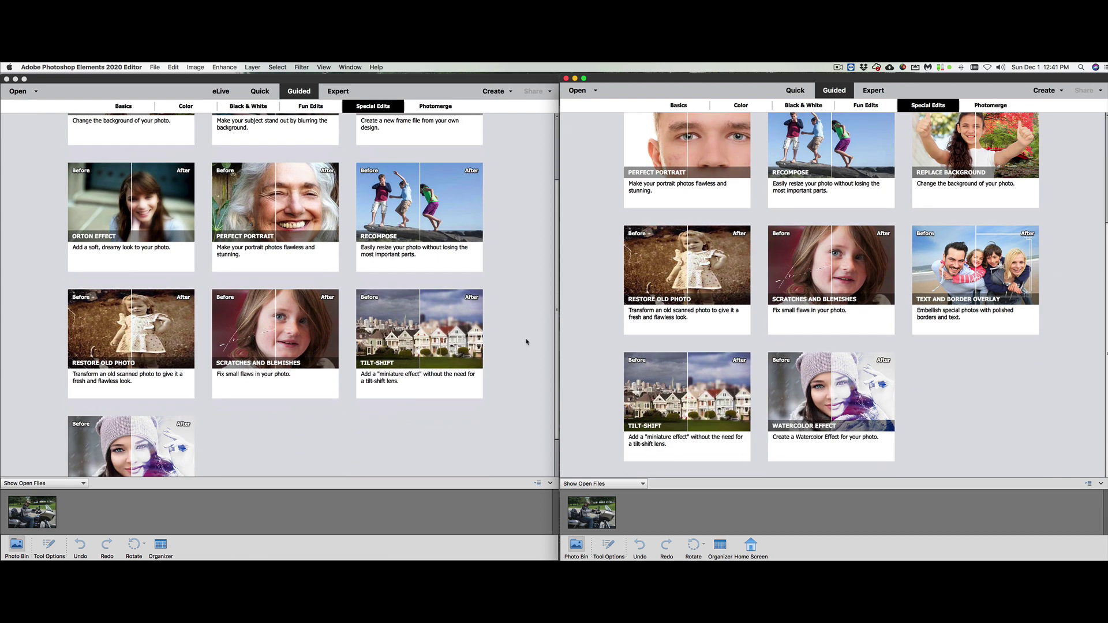
pyautogui.scroll(-2, 526, 341)
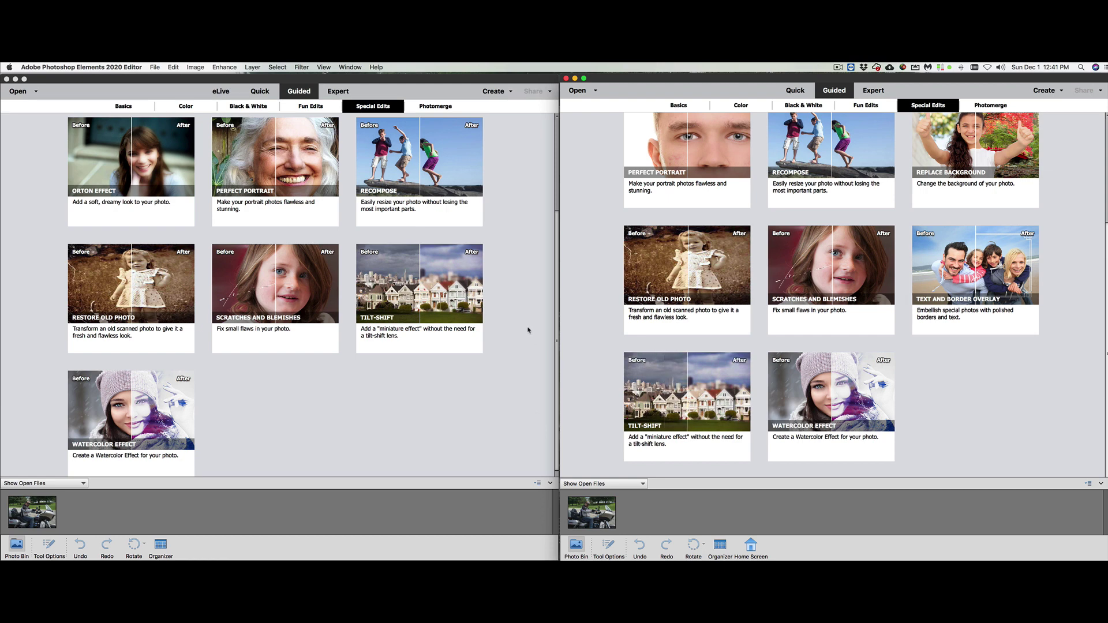
# Display the Photomerge guided edits, like Panorama, in both versions, then return the 2018 editor to Expert mode
pyautogui.click(437, 109)
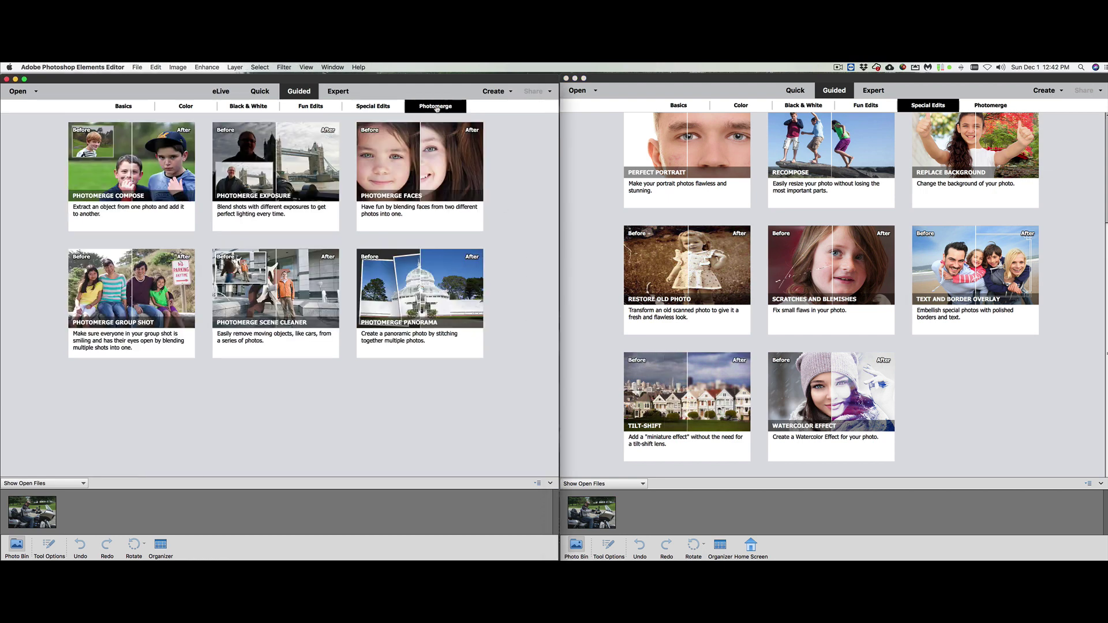
pyautogui.click(986, 107)
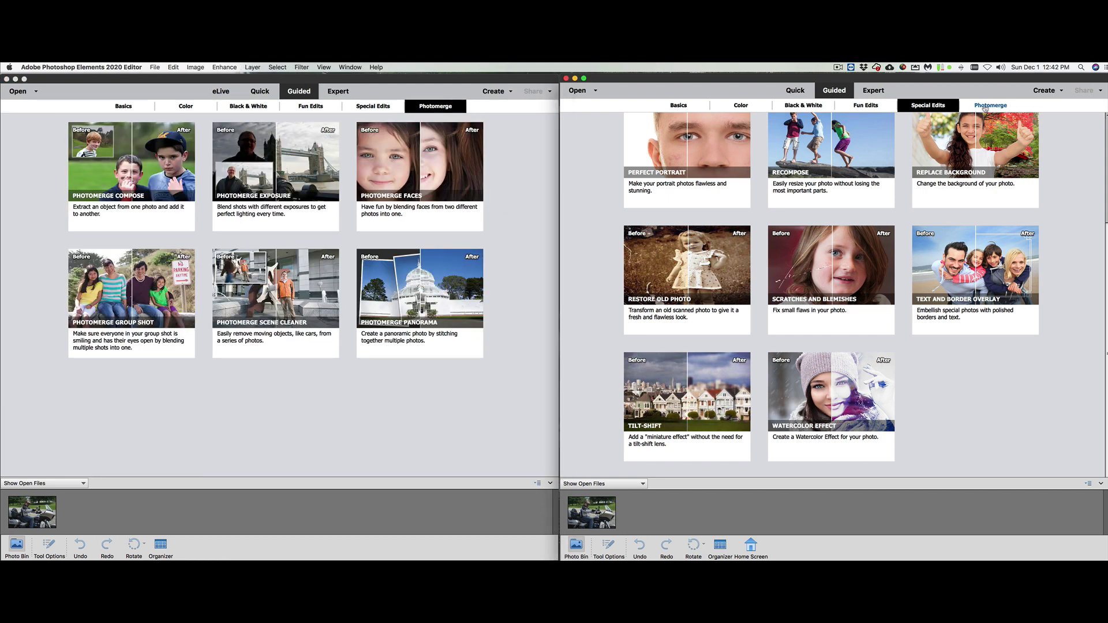
pyautogui.click(986, 107)
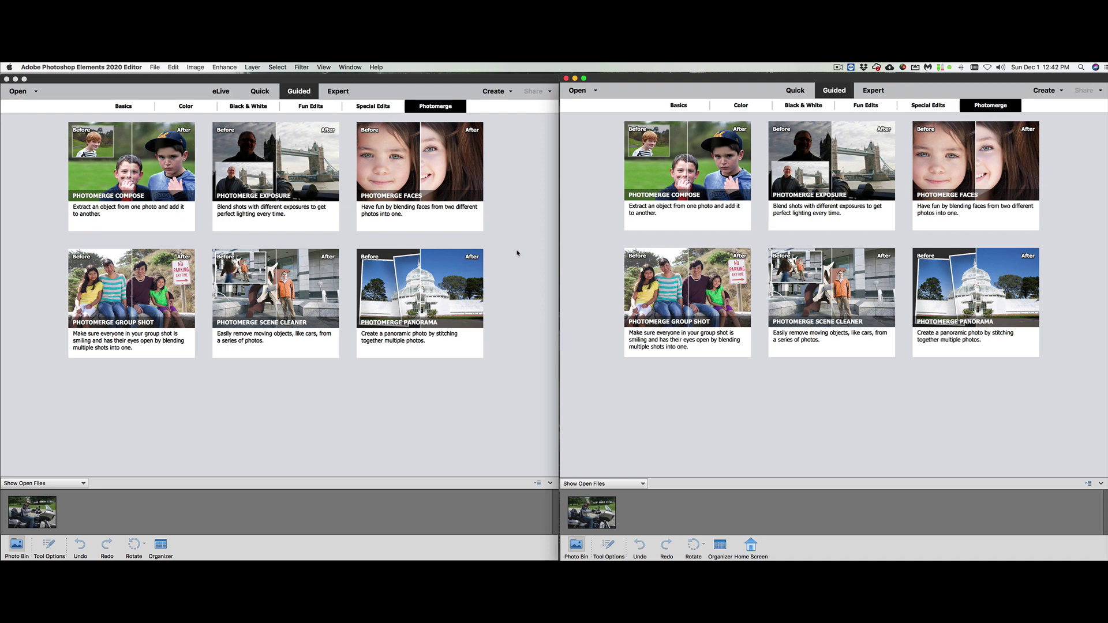
pyautogui.click(338, 93)
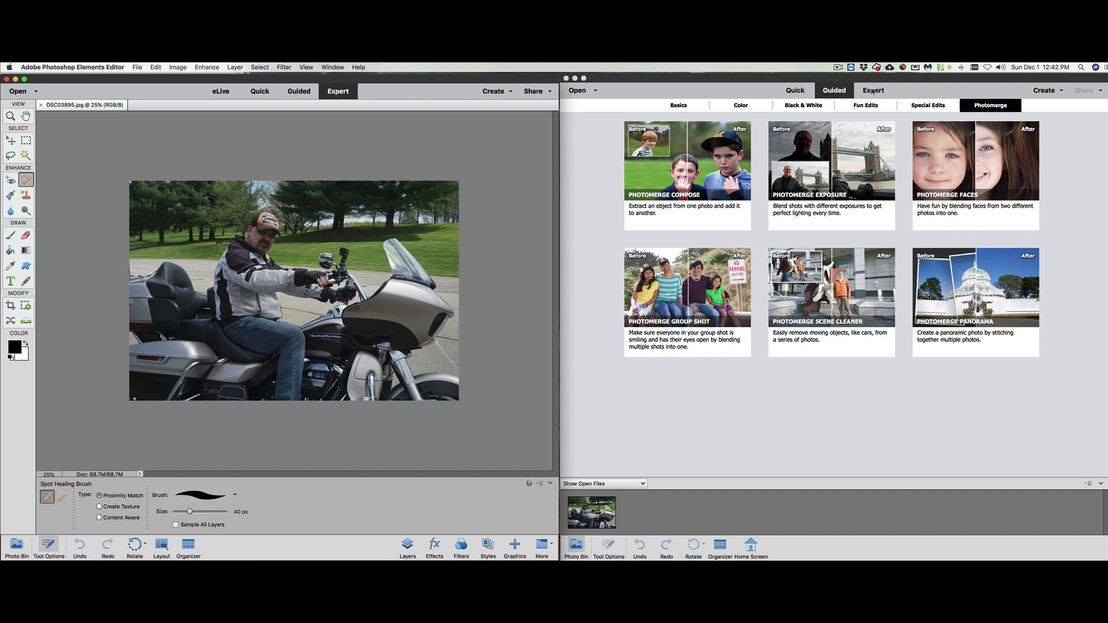
# Put the 2020 editor into Expert mode on the motorcycle photo
pyautogui.click(872, 91)
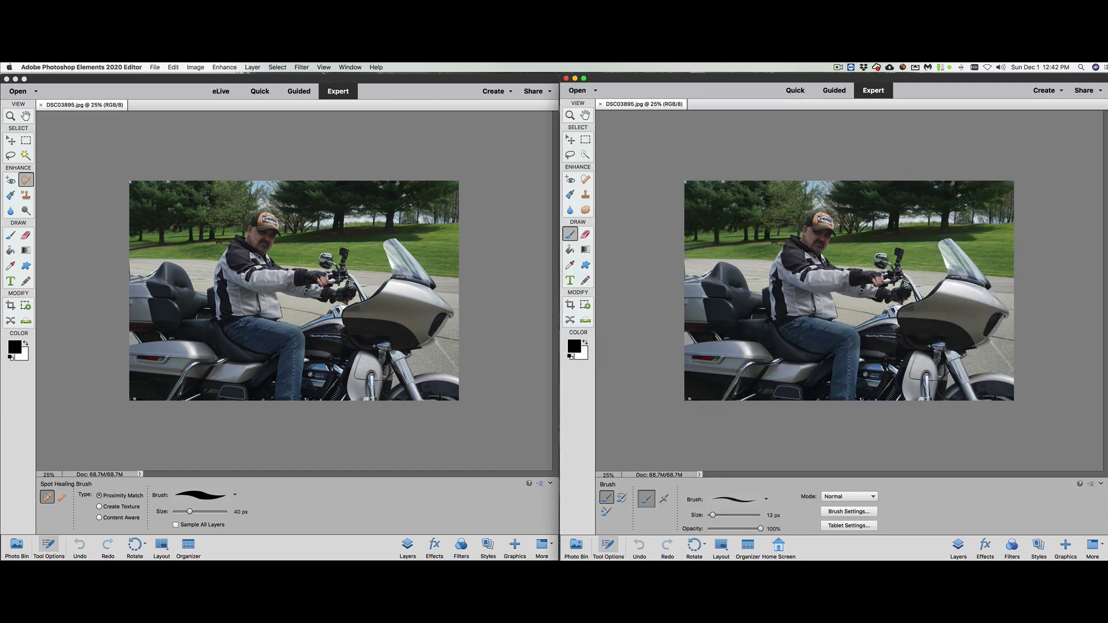